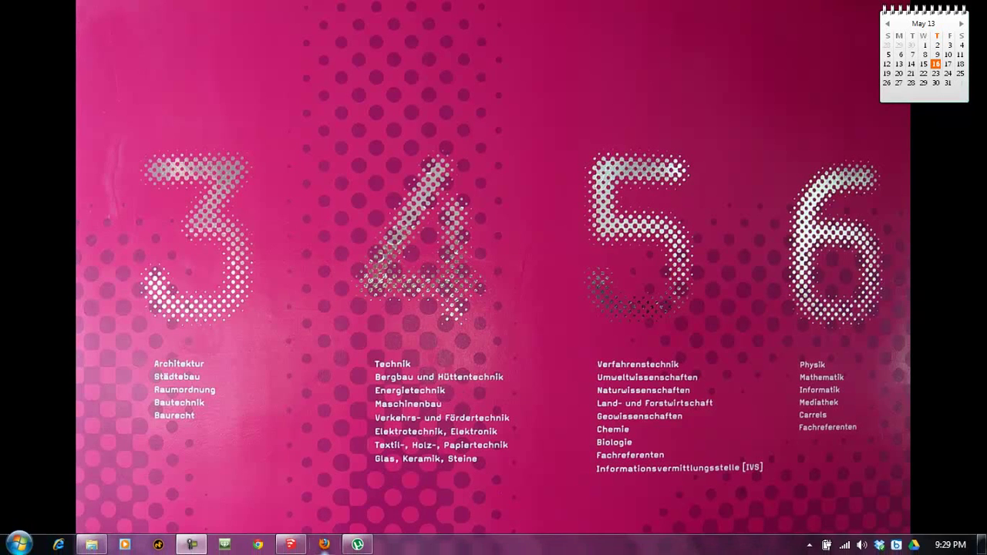
- Restore the SketchUp Pro window from the taskbar and orbit the empty scene
left_click(291, 544)
mouse_move(386, 375)
middle_mouse_down()
mouse_move(449, 391)
mouse_move(434, 368)
mouse_move(526, 370)
middle_mouse_up()
- Draw a circle on the ground plane and set it to 16 segments in Entity Info
key("c")
left_click(524, 340)
left_click(615, 369)
key("space")
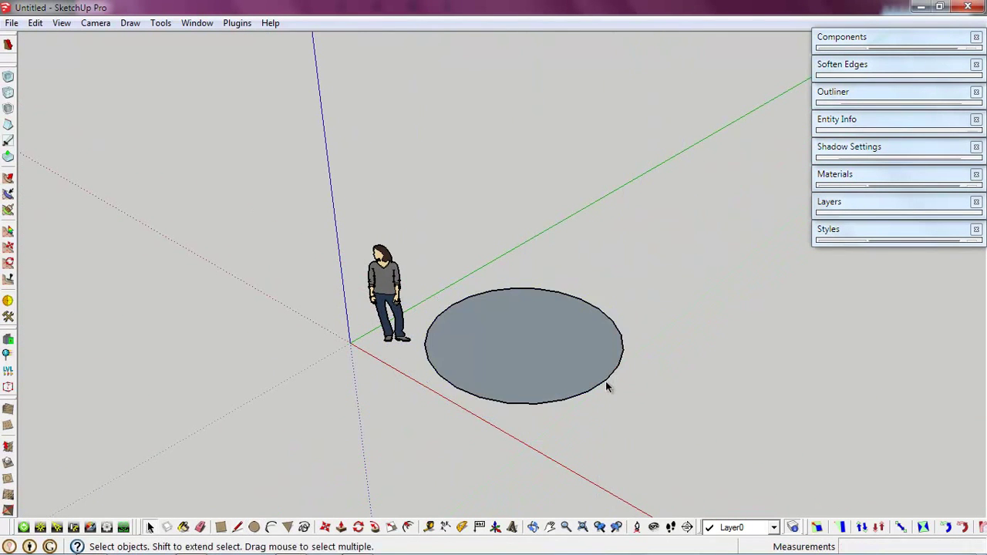
scroll(602, 393, "up", 3)
key("p")
key("space")
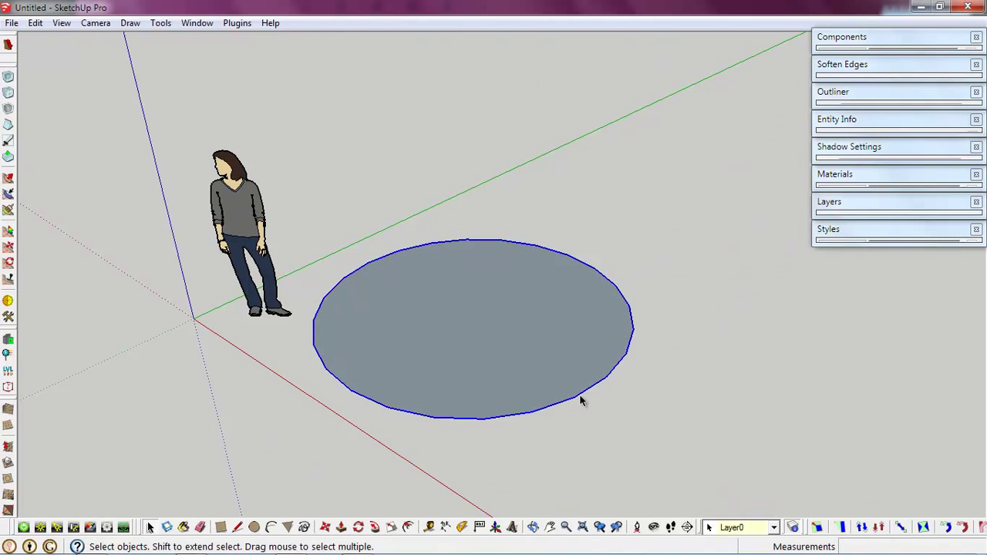
left_click(881, 123)
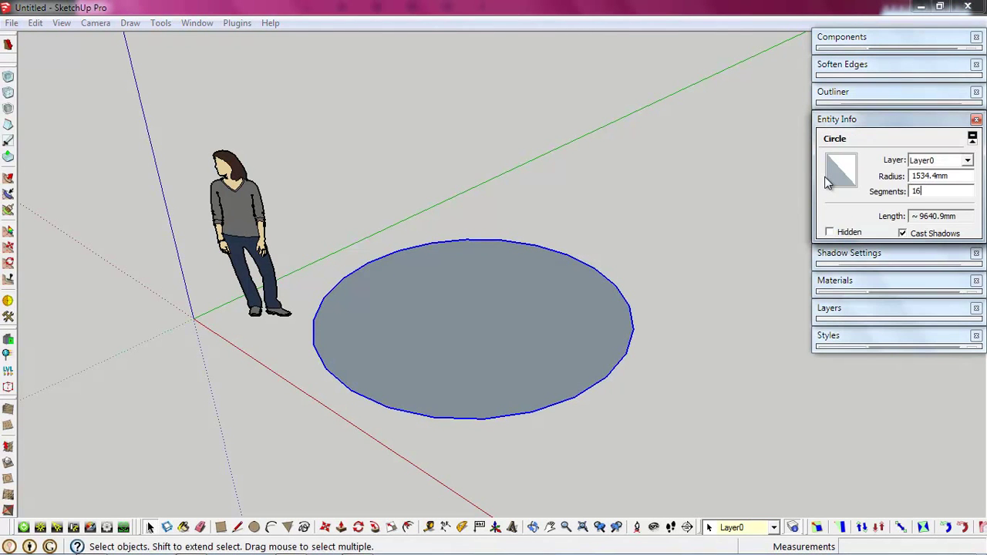
- Push/Pull the 16-sided disc up into a cylinder
key("p")
left_click_drag(540, 361, 519, 324)
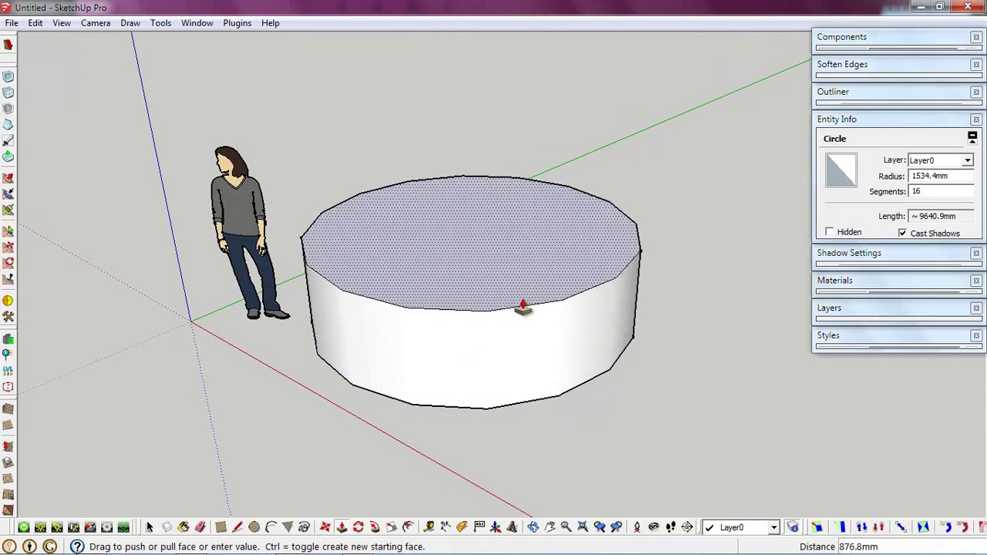
middle_click_drag(518, 321, 524, 302)
- Offset the cylinder's top edge inward and raise the inner circle into a taller second tier
key("f")
left_click(529, 305)
key("space")
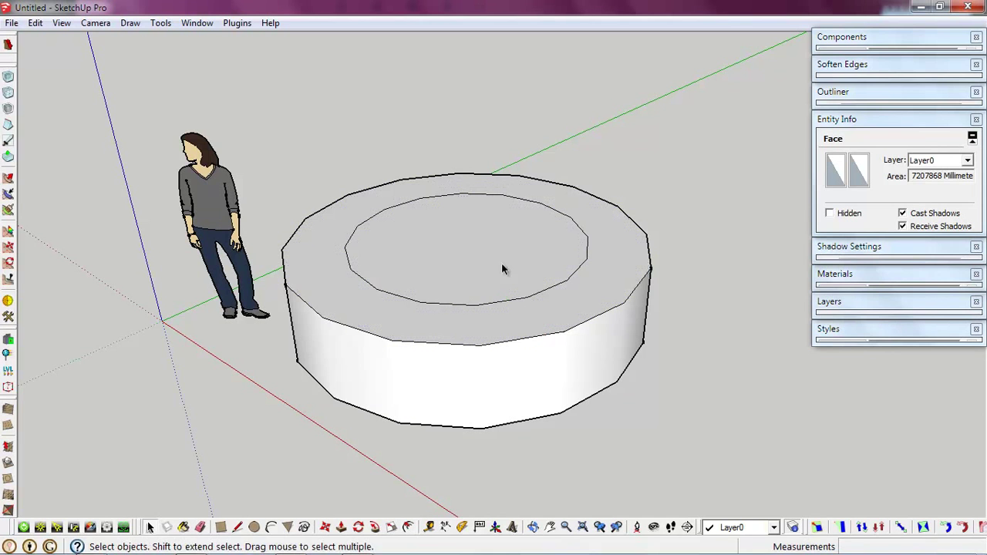
key("p")
left_click_drag(494, 316, 495, 202)
key("space")
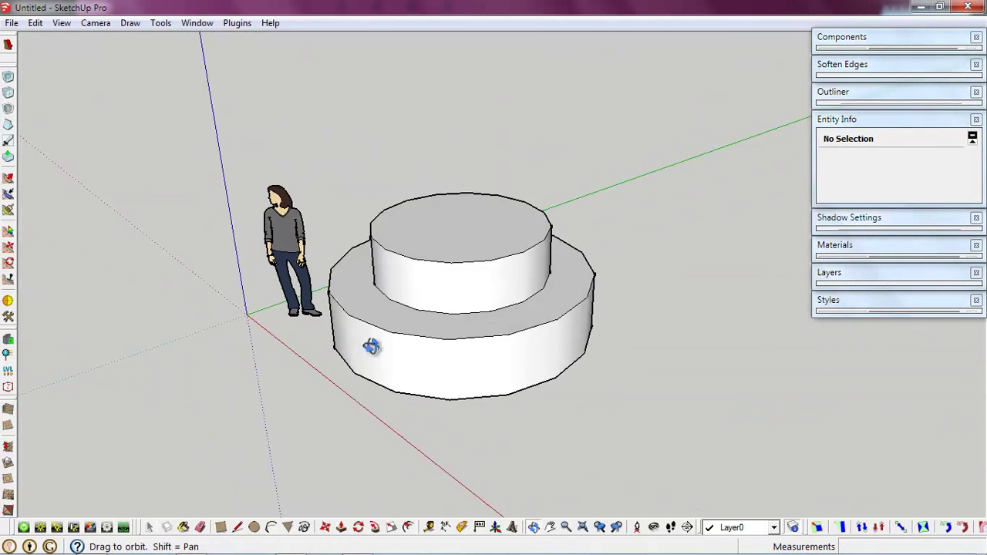
mouse_move(496, 202)
middle_mouse_down()
mouse_move(489, 363)
mouse_move(463, 313)
mouse_move(529, 371)
mouse_move(532, 386)
middle_mouse_up()
- Switch the camera to Parallel Projection and the Top standard view
left_click(96, 23)
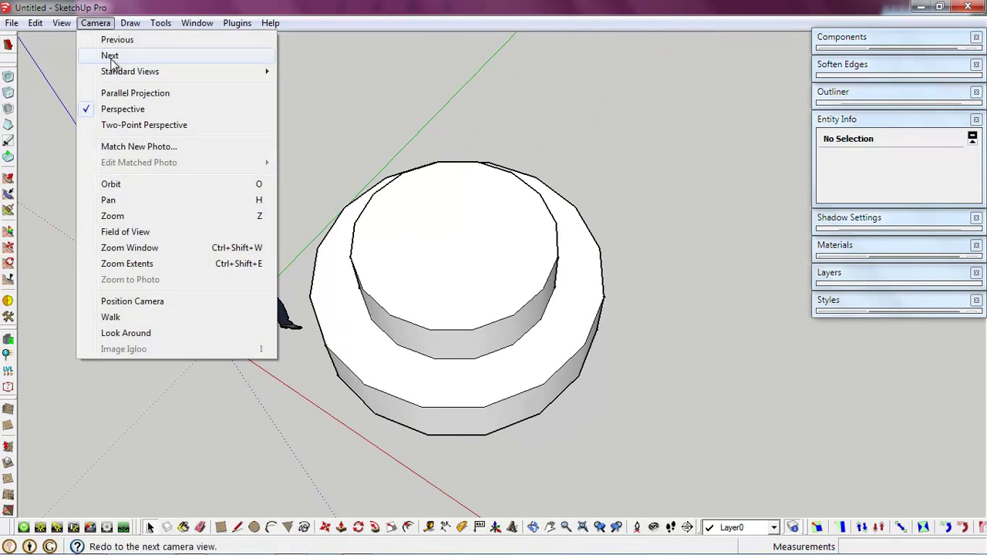
left_click(123, 93)
left_click(96, 22)
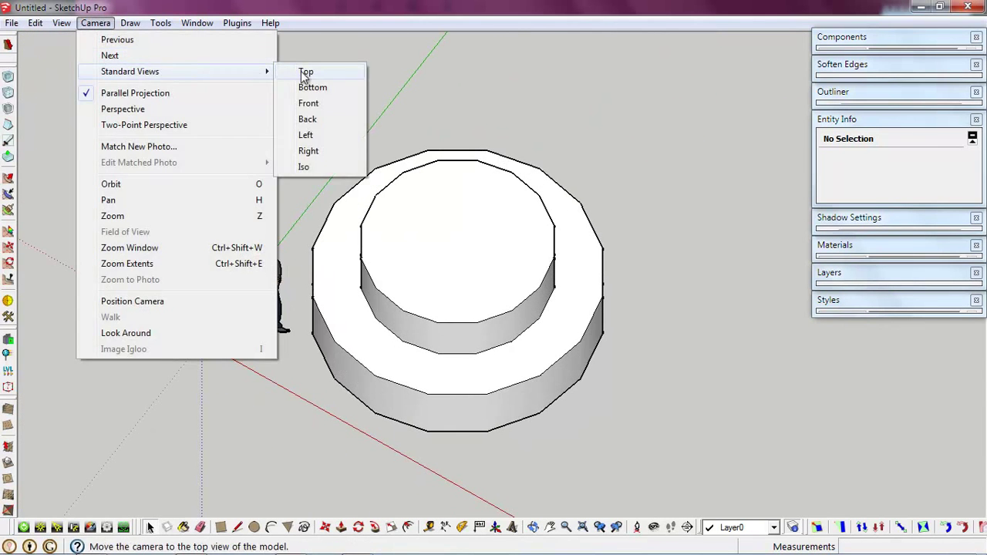
left_click(306, 71)
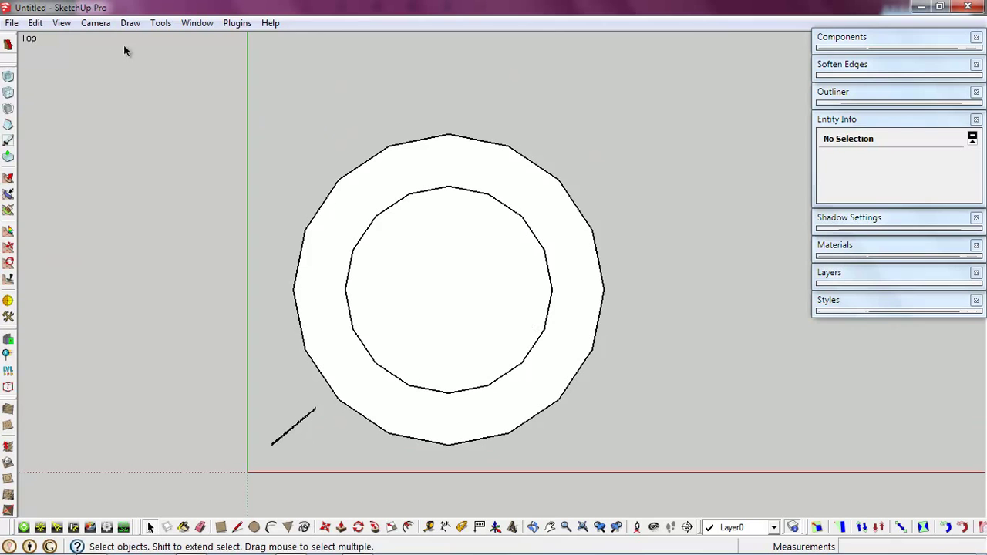
left_click(95, 22)
left_click(184, 114)
- Select the circle geometry and draw cut lines through the circles
triple_click(425, 258)
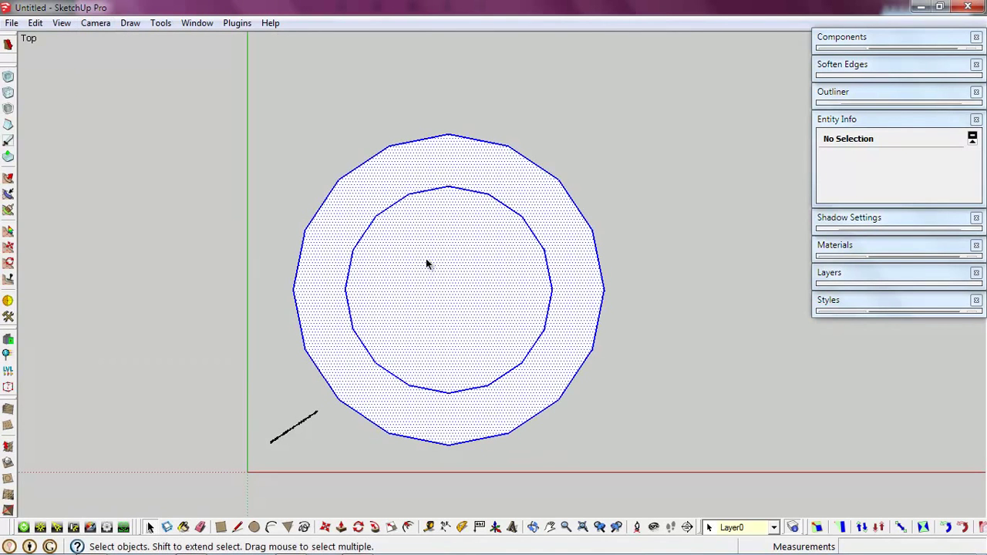
left_click(8, 178)
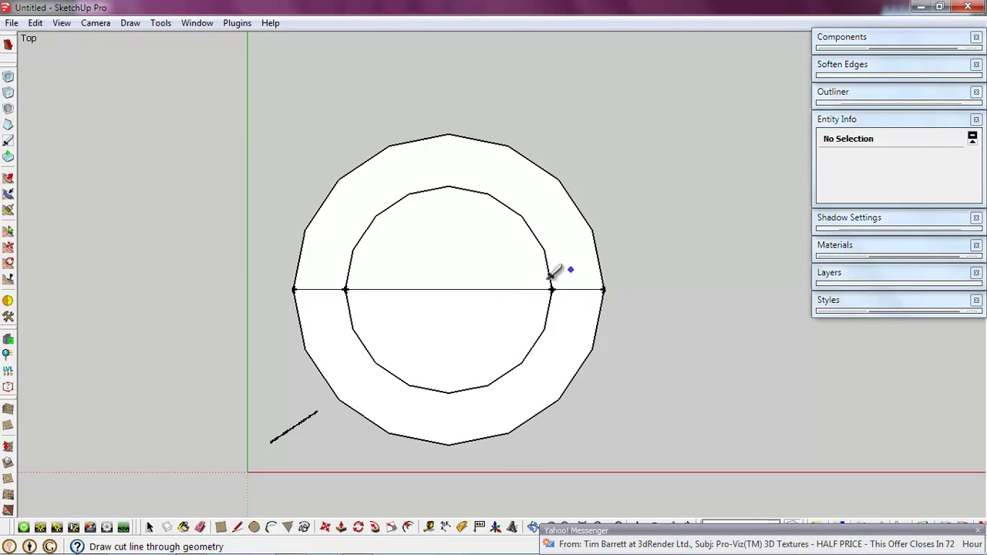
left_click(449, 135)
scroll(451, 177, "down", 2)
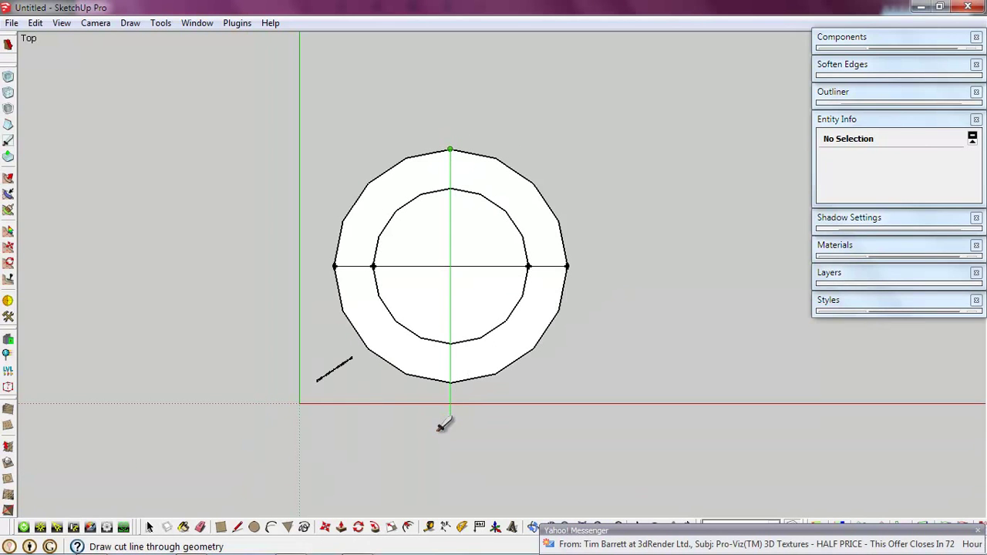
scroll(405, 223, "up", 1)
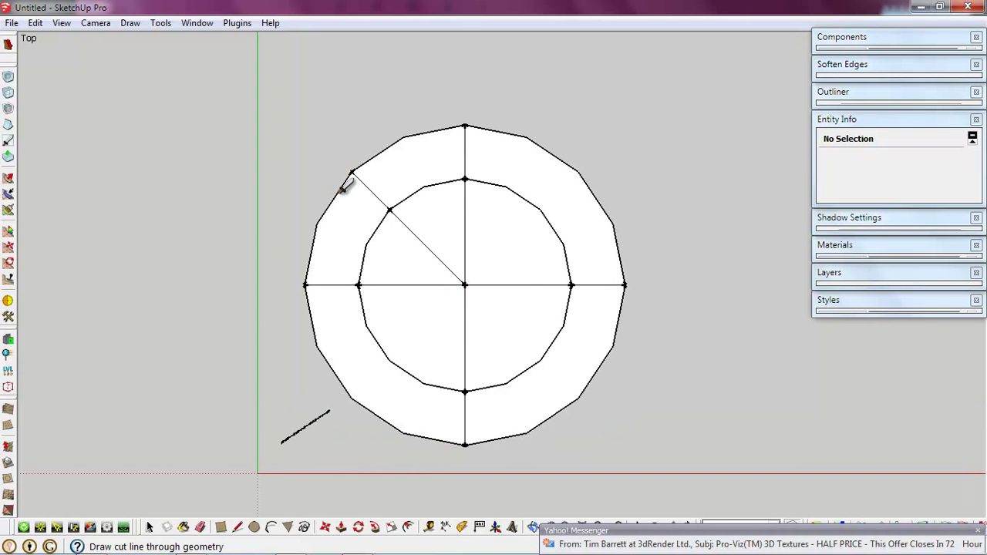
scroll(347, 183, "down", 1)
key("space")
- Delete the right half, the lower half, and the lower-left slice, leaving one wedge
left_click_drag(497, 368, 497, 369)
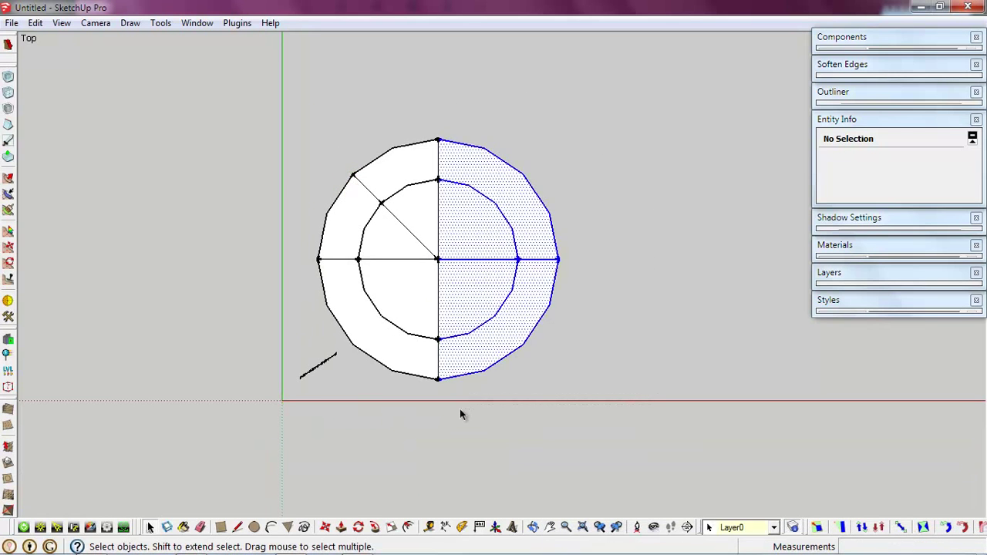
key("Delete")
left_click_drag(404, 409, 403, 408)
key("Delete")
scroll(356, 254, "up", 1)
left_click_drag(387, 226, 308, 280)
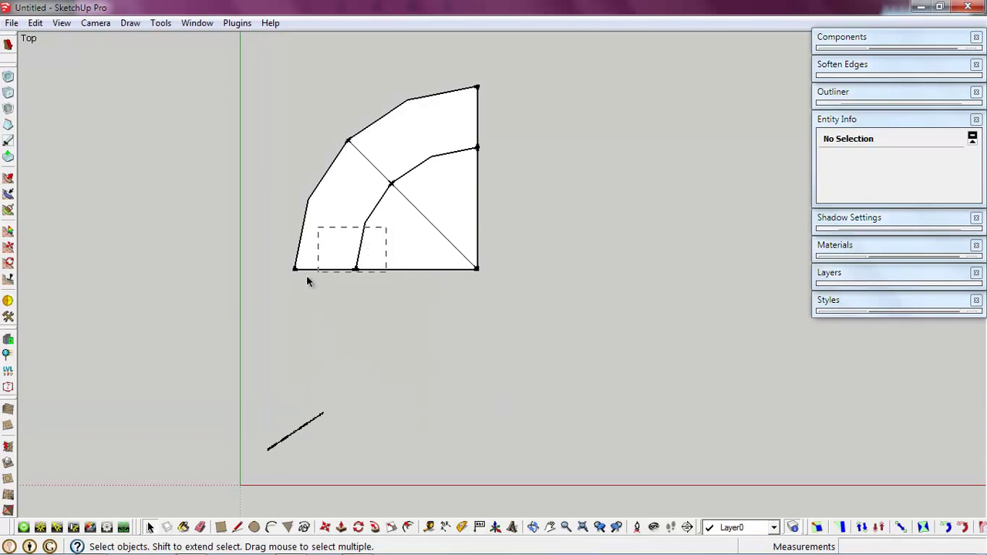
key("Delete")
- Switch the camera back to Perspective and orbit into a 3D view of the wedge
left_click(98, 25)
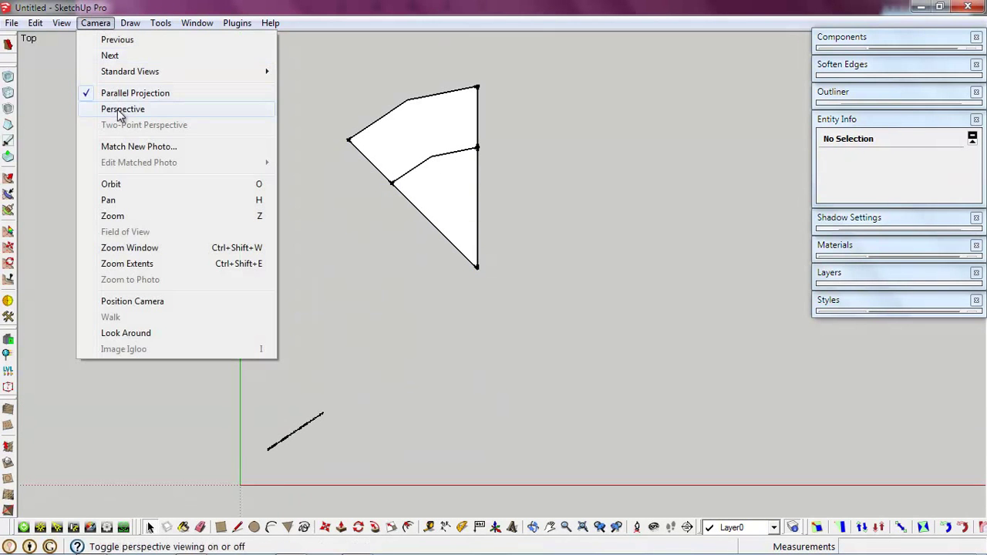
left_click(124, 109)
mouse_move(121, 137)
middle_mouse_down()
mouse_move(579, 267)
mouse_move(483, 335)
middle_mouse_up()
mouse_move(320, 203)
middle_mouse_down()
mouse_move(776, 193)
mouse_move(532, 291)
mouse_move(506, 209)
middle_mouse_up()
scroll(470, 297, "up", 2)
mouse_move(470, 297)
middle_mouse_down()
mouse_move(408, 315)
mouse_move(639, 206)
mouse_move(428, 316)
mouse_move(402, 263)
middle_mouse_up()
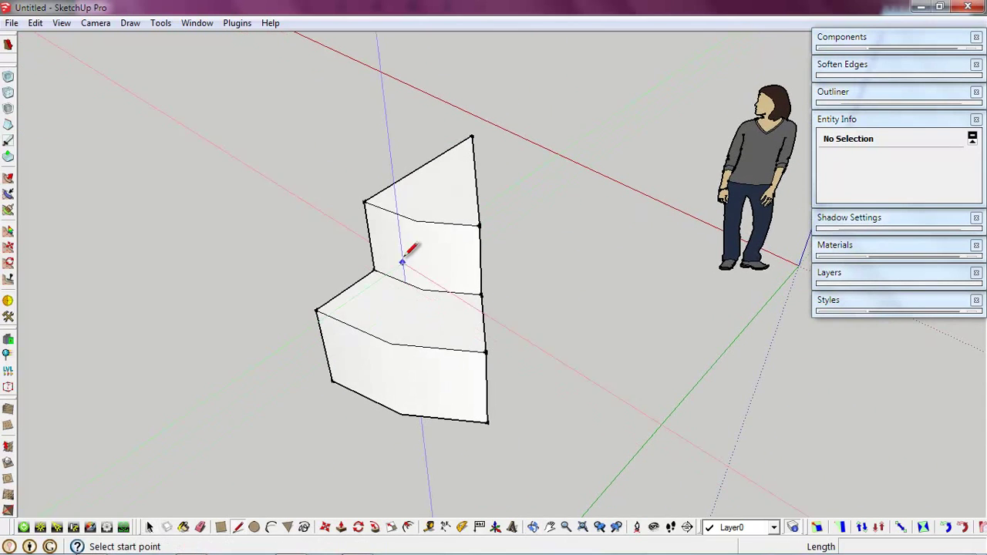
- Draw a dividing line down the seat front from its midpoint
left_click(391, 342)
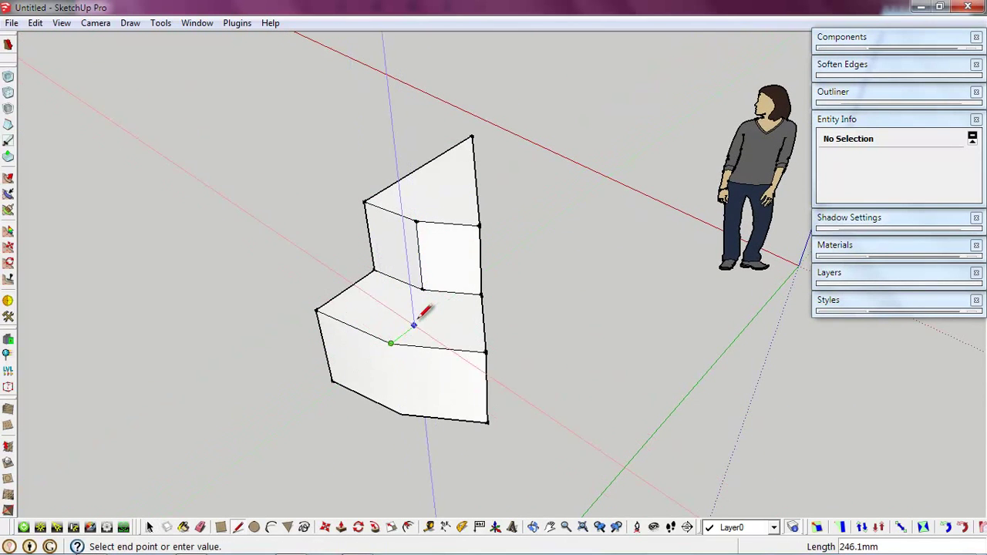
left_click(400, 413)
key("space")
mouse_move(419, 364)
middle_mouse_down()
mouse_move(310, 223)
mouse_move(568, 154)
mouse_move(589, 134)
middle_mouse_up()
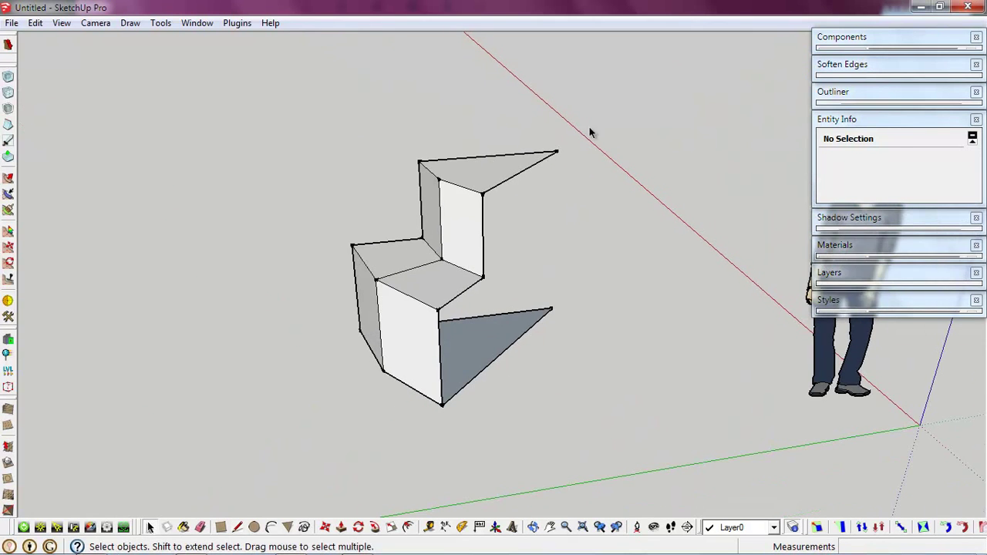
mouse_move(544, 219)
middle_mouse_down()
mouse_move(409, 269)
mouse_move(683, 363)
mouse_move(552, 364)
mouse_move(938, 461)
mouse_move(414, 330)
mouse_move(441, 290)
mouse_move(416, 232)
middle_mouse_up()
- Draw vertical division lines on the backrest and carry them across the seat to its front edge
key("l")
left_click(411, 174)
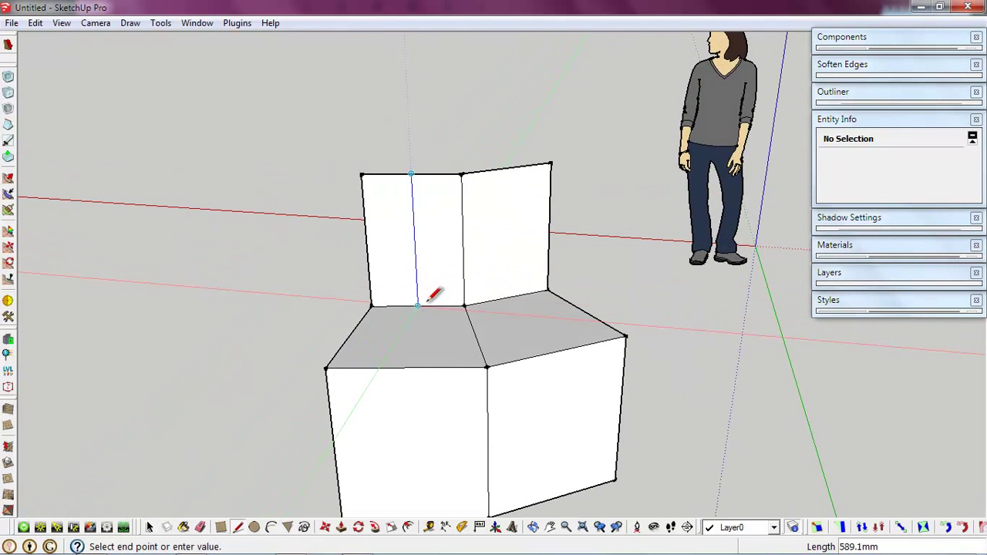
left_click(506, 169)
left_click(505, 298)
left_click(506, 299)
left_click(559, 351)
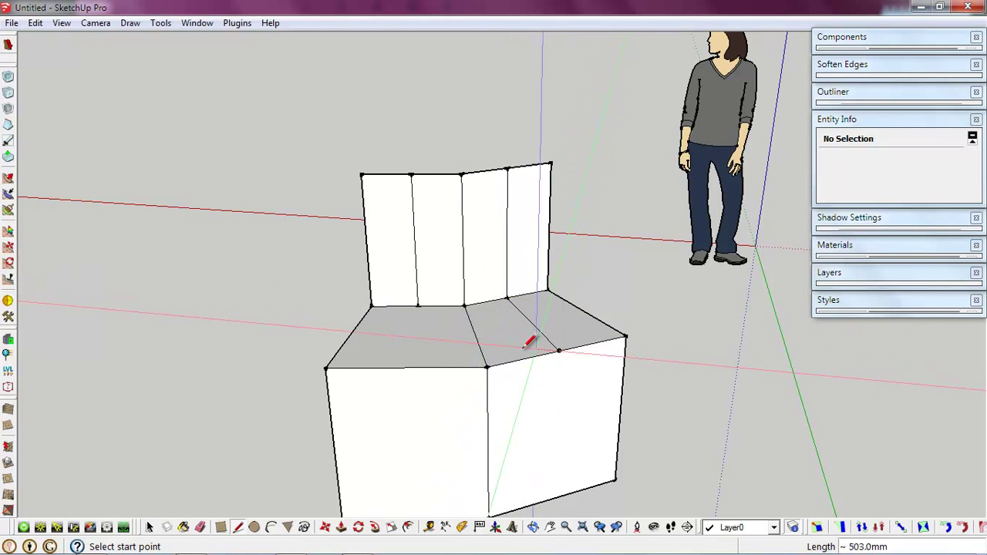
left_click(415, 308)
left_click(408, 368)
middle_click_drag(434, 254, 430, 163)
key("space")
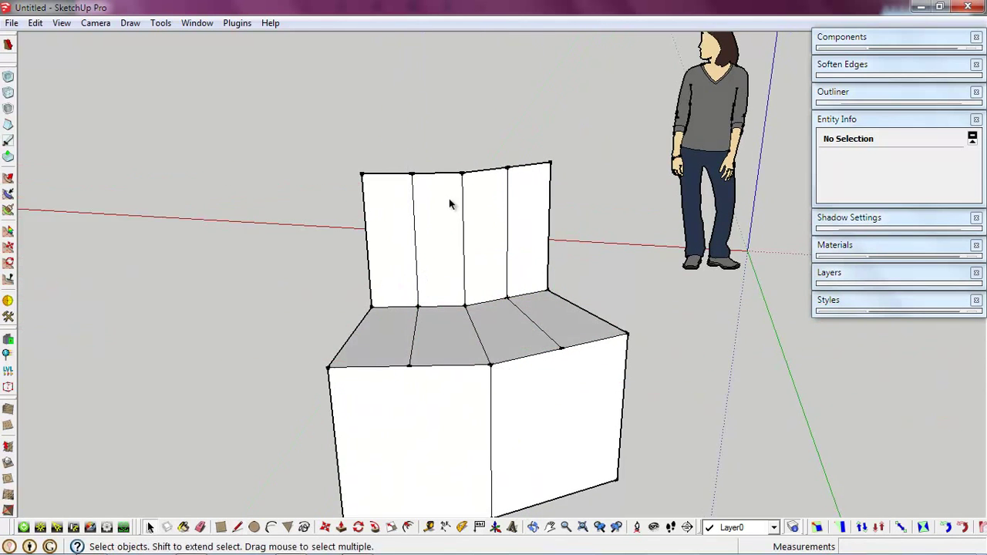
- Draw a small square on the second backrest panel and a diagonal across it
scroll(432, 166, "up", 3)
left_click(437, 183)
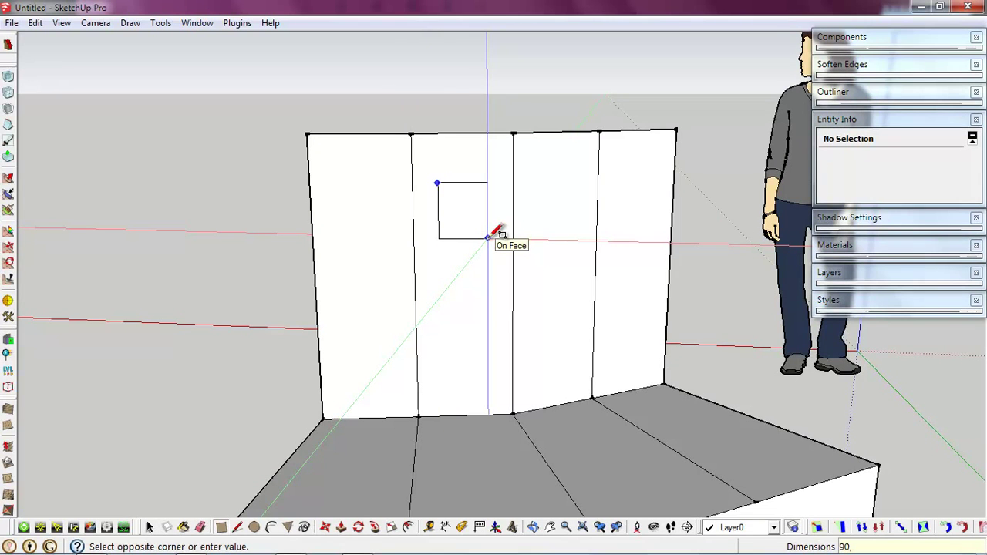
left_click(487, 237)
key("space")
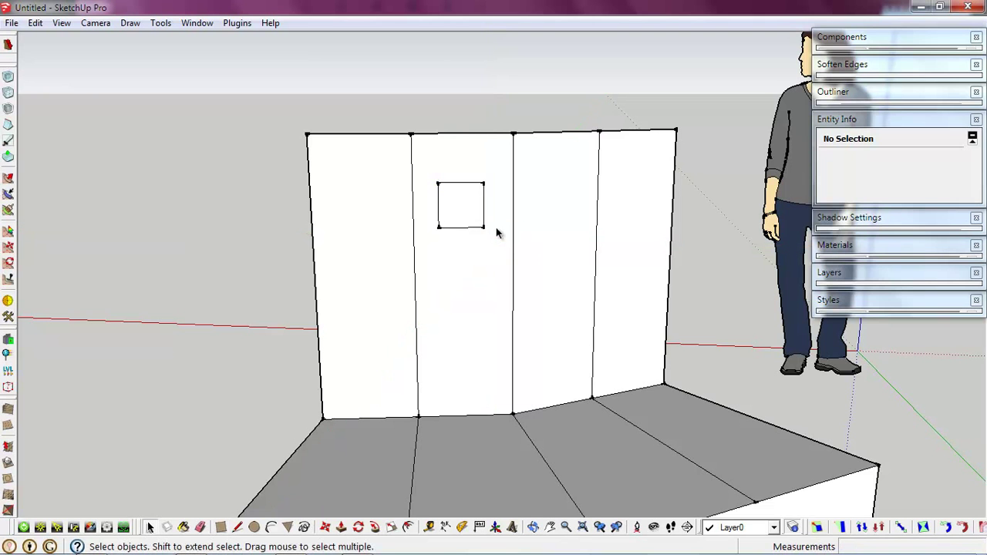
scroll(496, 231, "up", 3)
key("l")
left_click(374, 181)
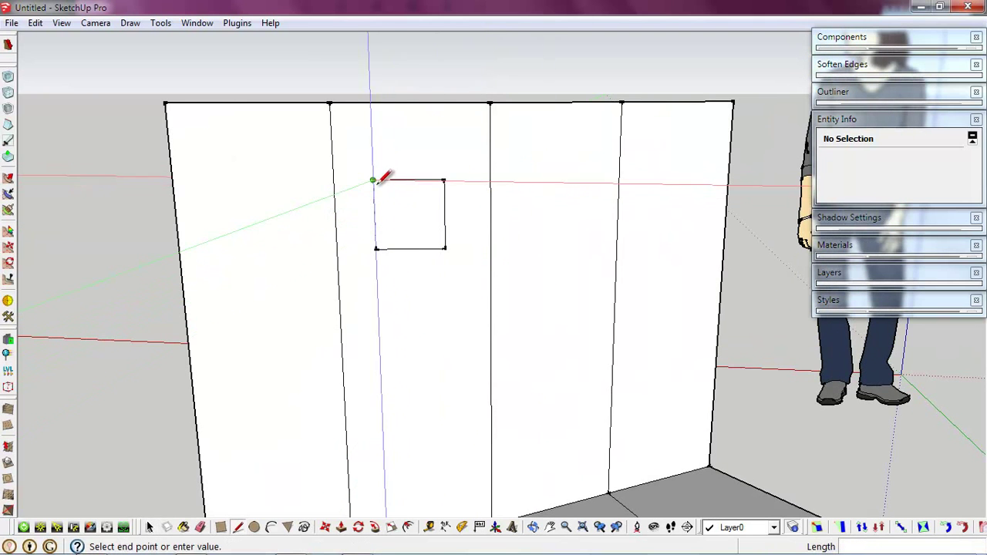
left_click(444, 247)
key("space")
- Select the square with its diagonal and try a move, cancelling it with the square left in place
left_click_drag(494, 299, 495, 299)
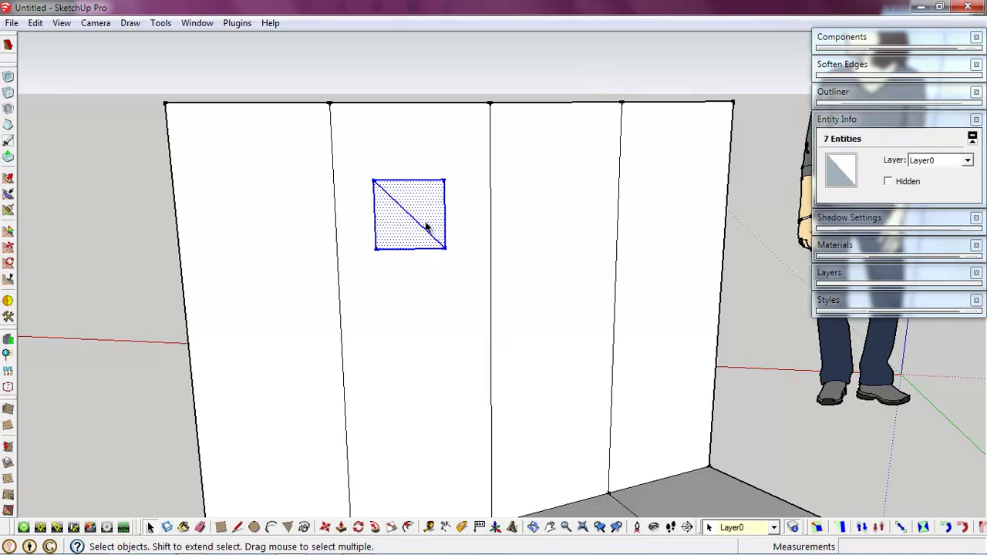
key("m")
scroll(413, 216, "down", 3)
left_click(409, 215)
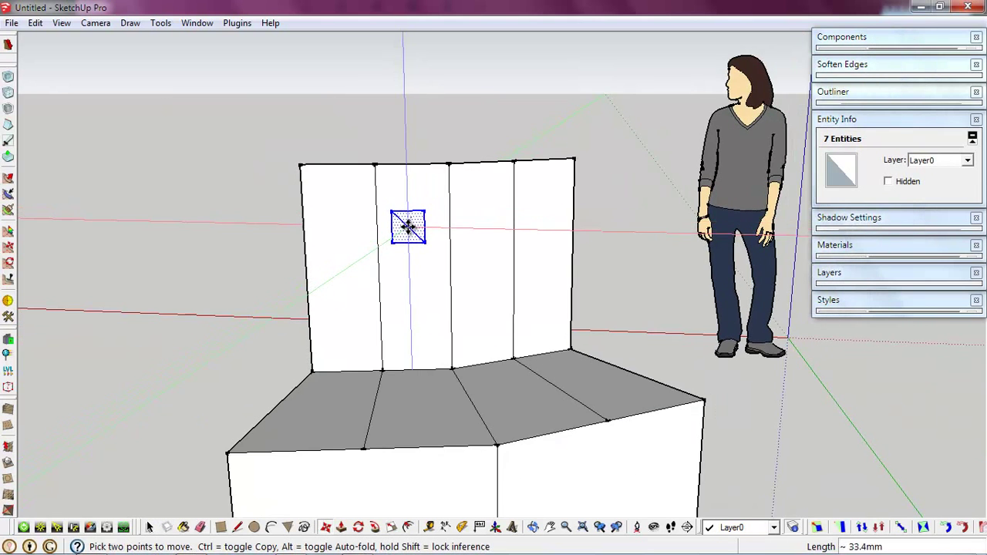
scroll(385, 201, "up", 3)
key("space")
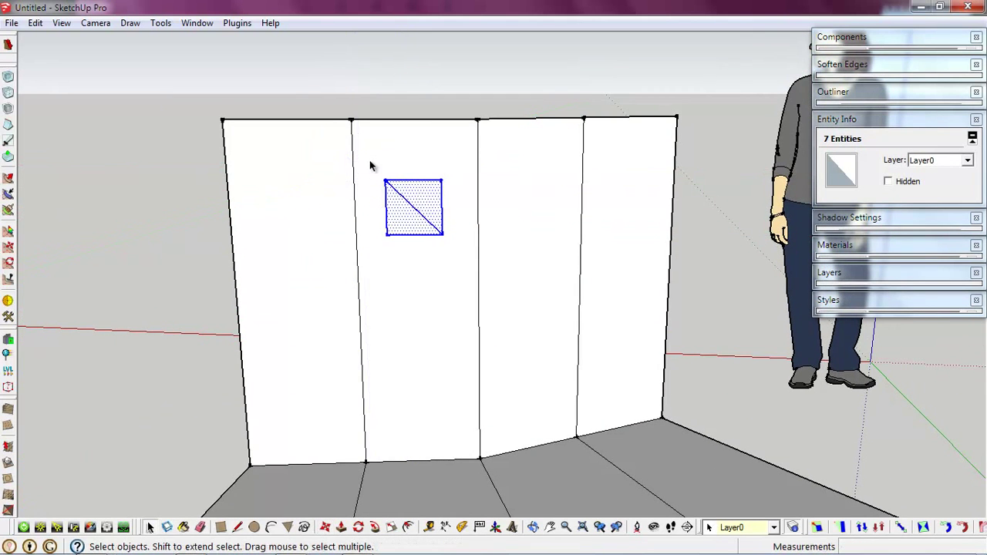
scroll(370, 162, "up", 1)
key("l")
key("e")
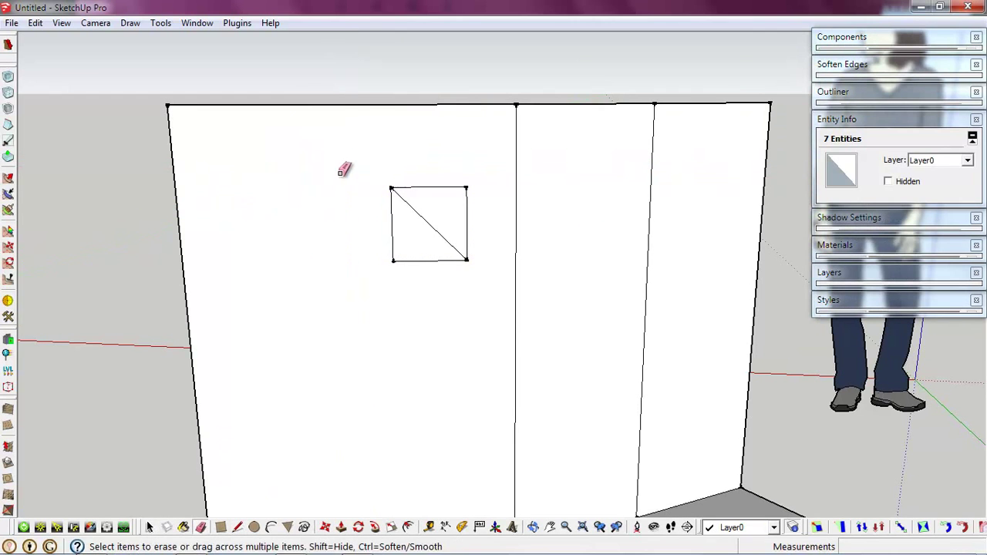
key("l")
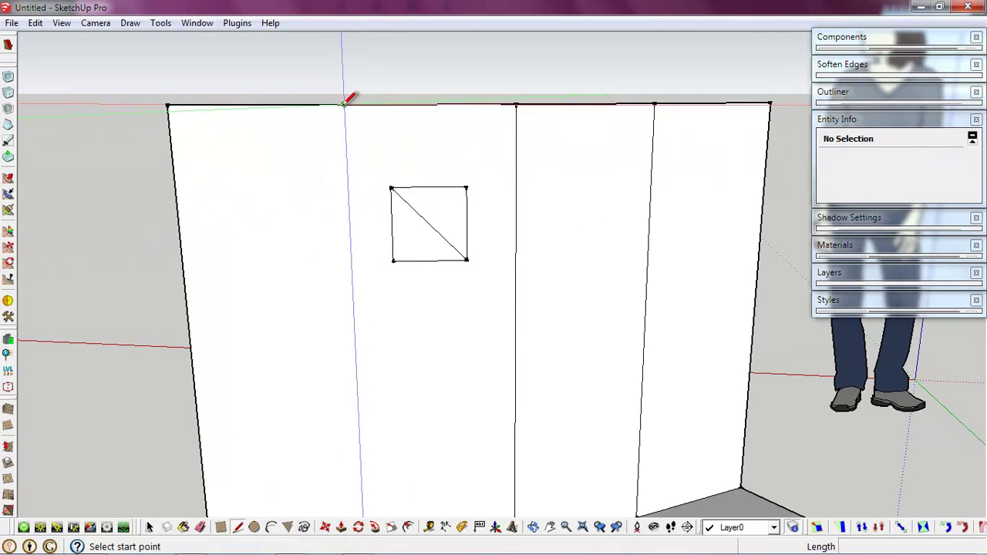
- Draw a 50mm line down from the top edge, move the square to its end, and erase the diagonal
left_click(343, 103)
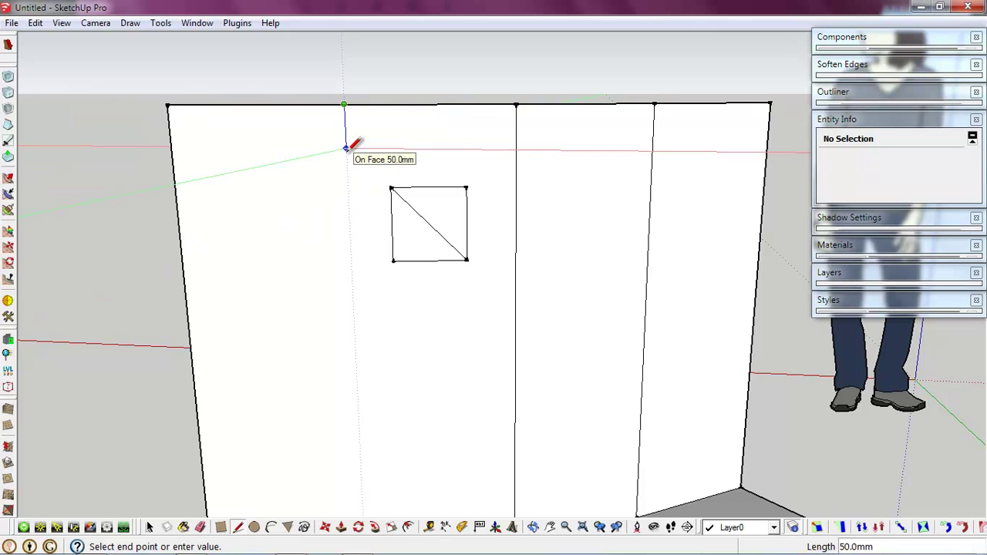
scroll(346, 148, "down", 1)
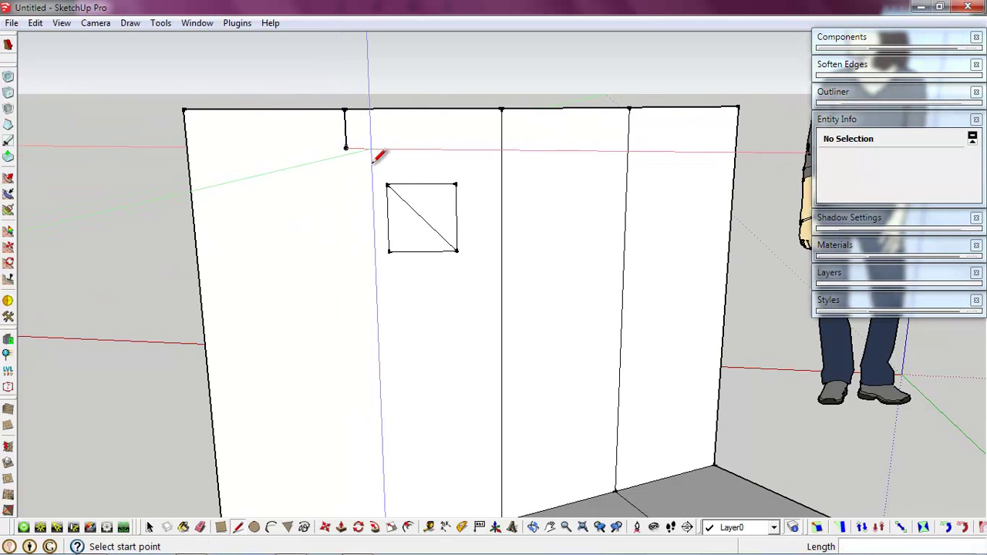
key("space")
left_click_drag(359, 157, 441, 246)
key("m")
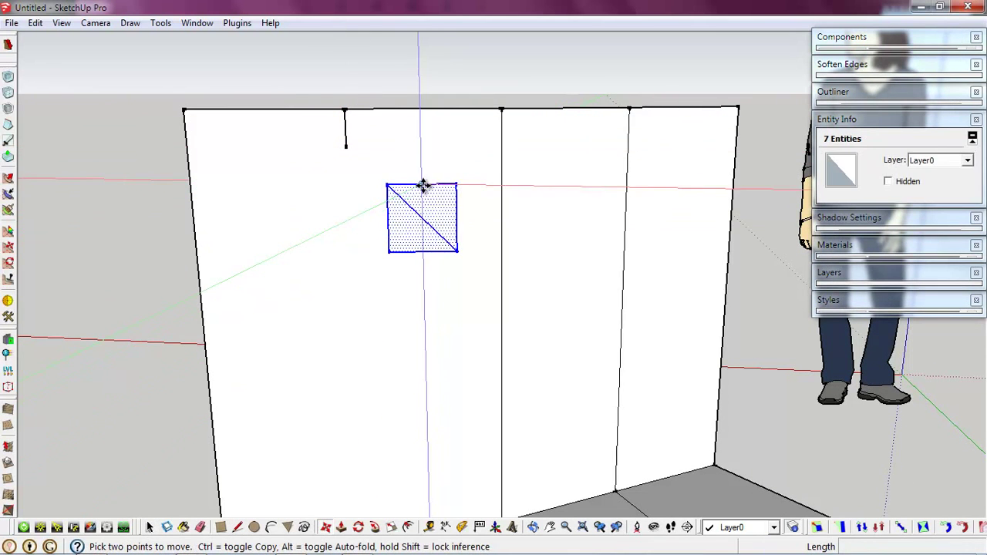
left_click(421, 187)
left_click(346, 149)
key("space")
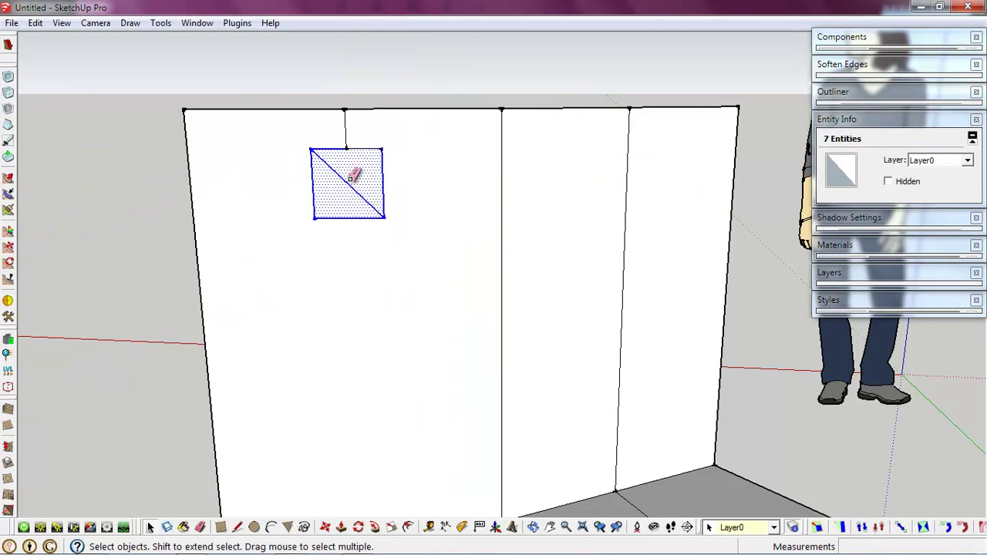
left_click(350, 178)
scroll(333, 194, "down", 2)
middle_click_drag(332, 194, 467, 224)
scroll(509, 325, "up", 3)
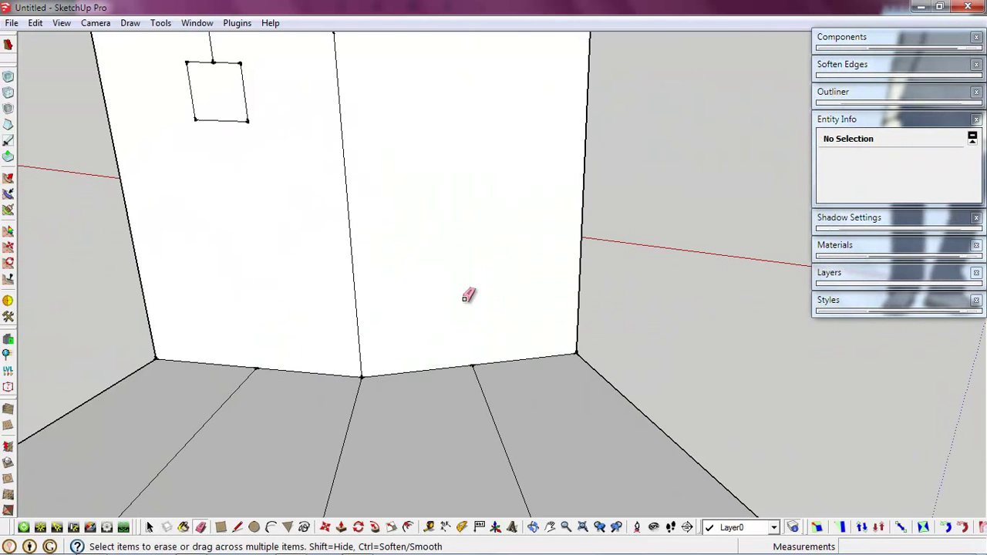
- Draw a 50mm guide line up from the right panel's base
key("l")
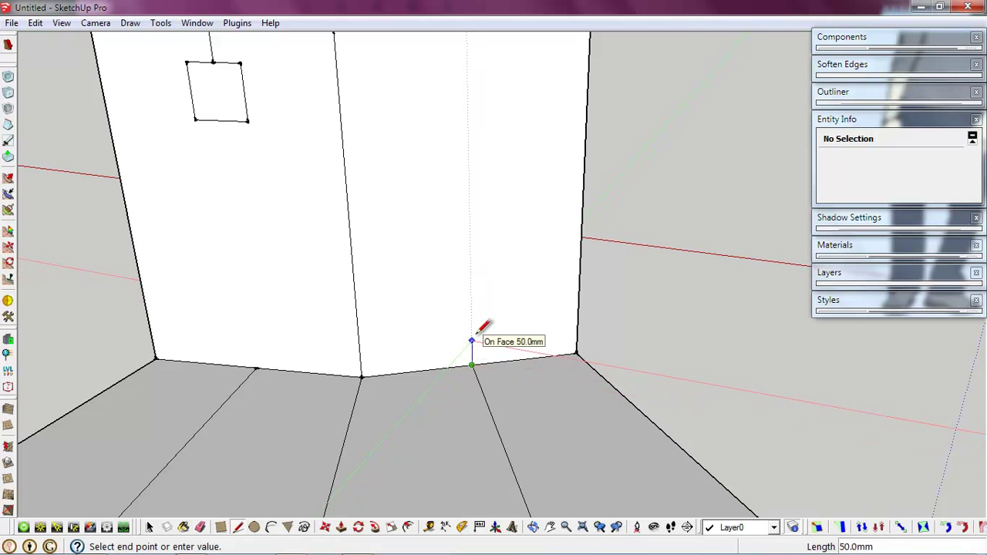
left_click(471, 341)
key("space")
middle_click_drag(485, 324, 445, 243)
- Draw a 90 by 90 mm square on the right panel
key("r")
left_click(416, 193)
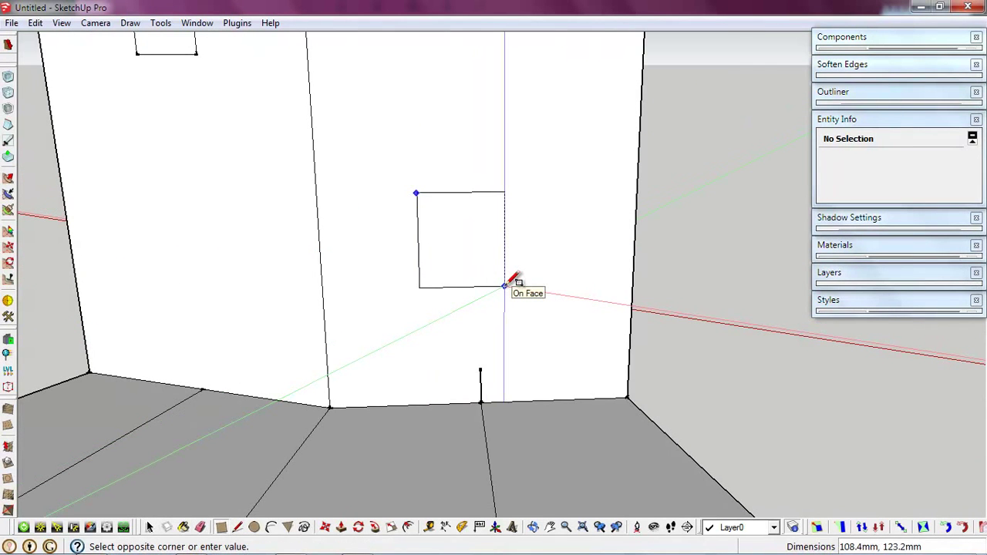
type("90,")
key("Return")
key("space")
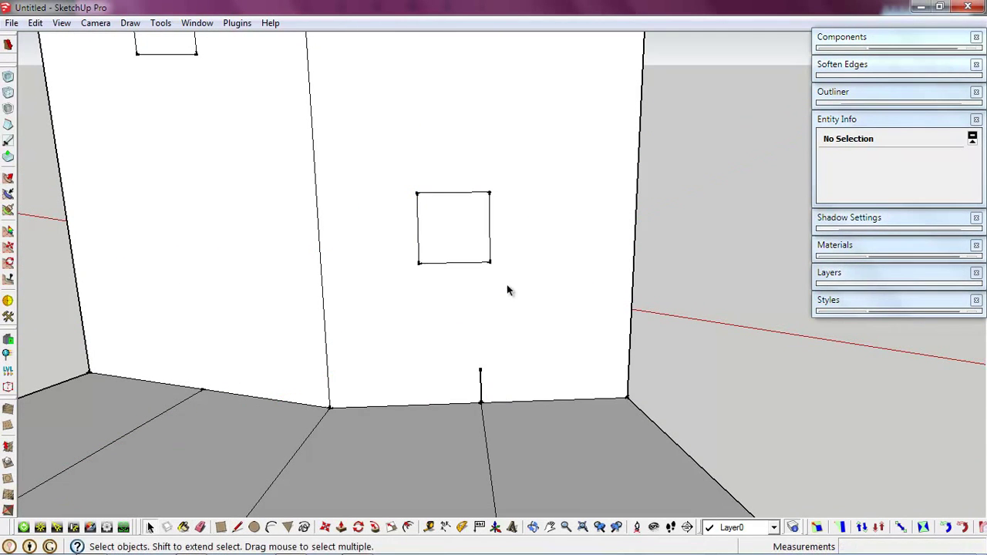
- Move the square by its bottom midpoint onto the top of the guide line
key("m")
left_click(455, 263)
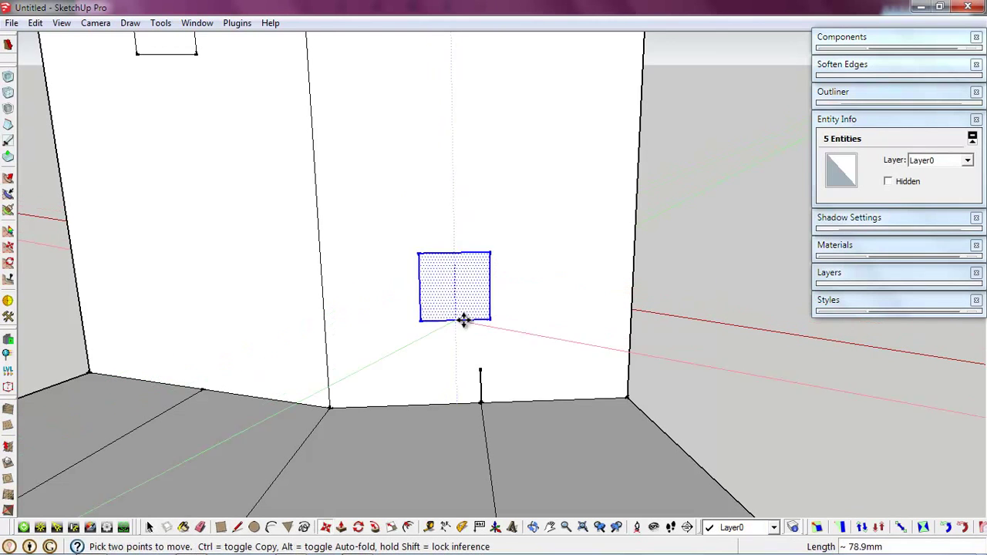
left_click(482, 370)
key("space")
key("e")
scroll(462, 331, "down", 3)
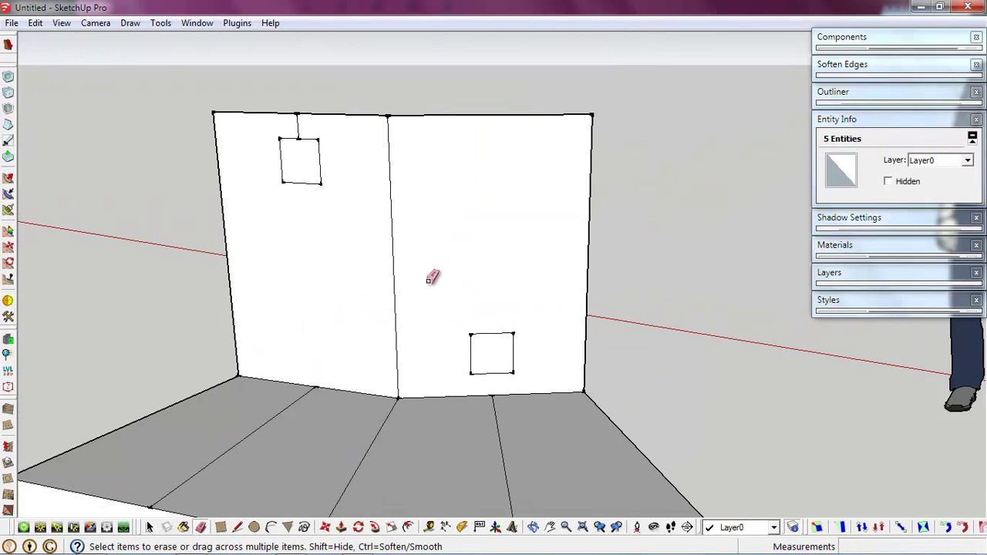
scroll(432, 275, "up", 1)
key("space")
middle_click_drag(300, 123, 436, 306)
- Extend the square's top and bottom edges out to the panel's sides
key("l")
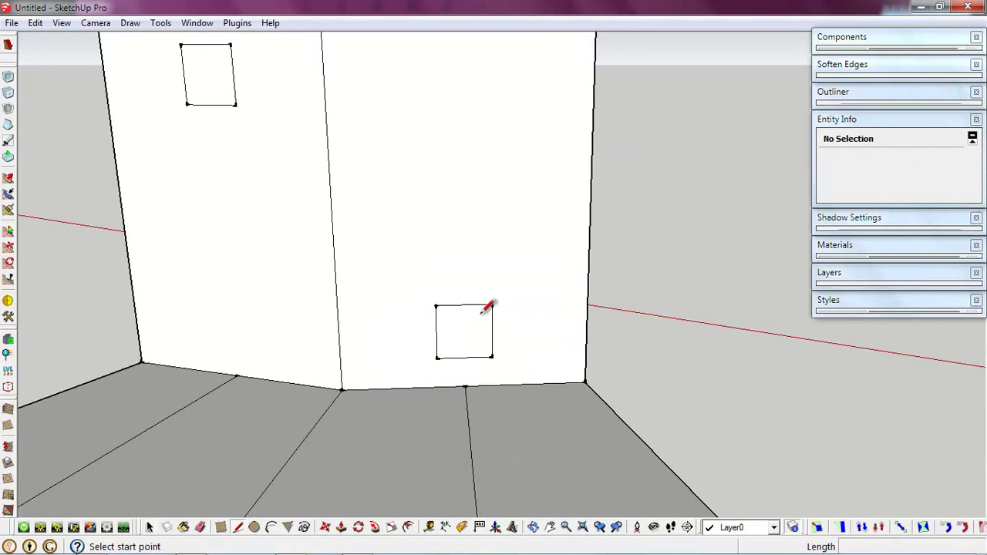
left_click(437, 307)
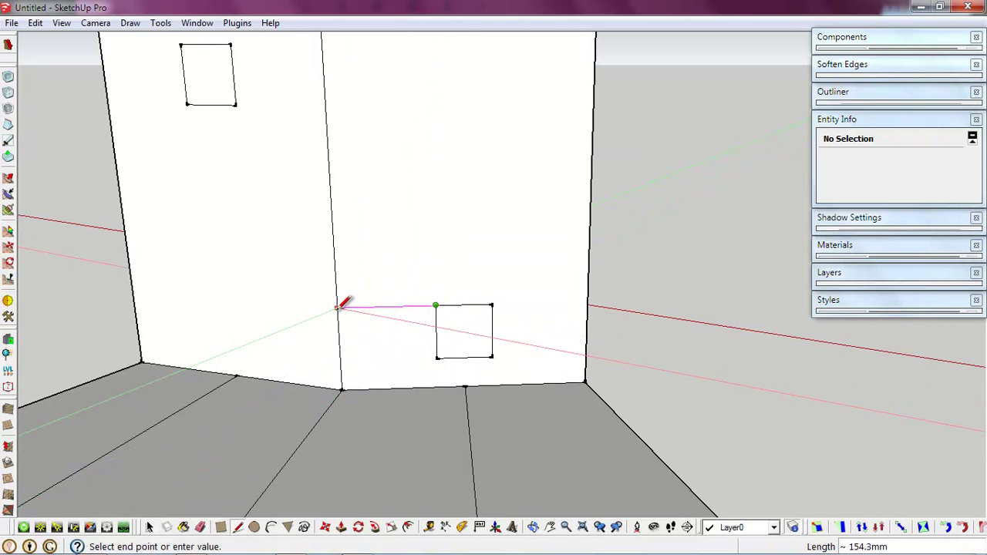
left_click(437, 358)
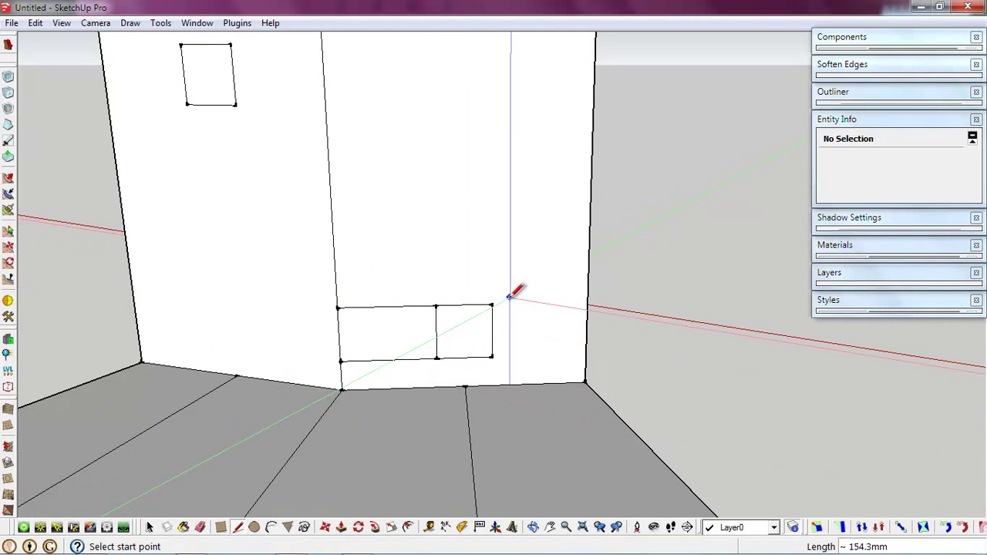
left_click(492, 305)
left_click(588, 302)
left_click(491, 357)
mouse_move(584, 351)
middle_mouse_down()
mouse_move(440, 316)
mouse_move(467, 325)
middle_mouse_up()
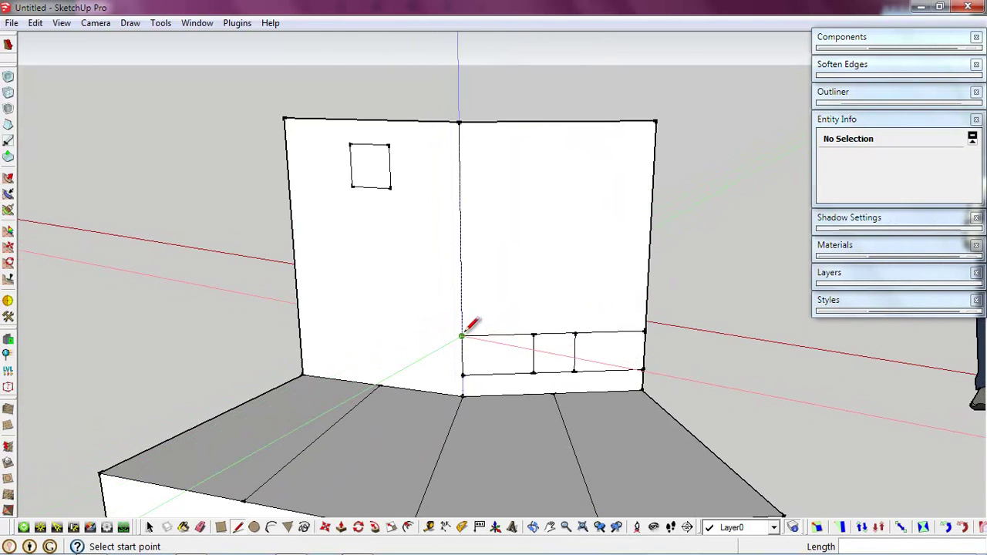
left_click(461, 337)
key("space")
scroll(459, 389, "up", 2)
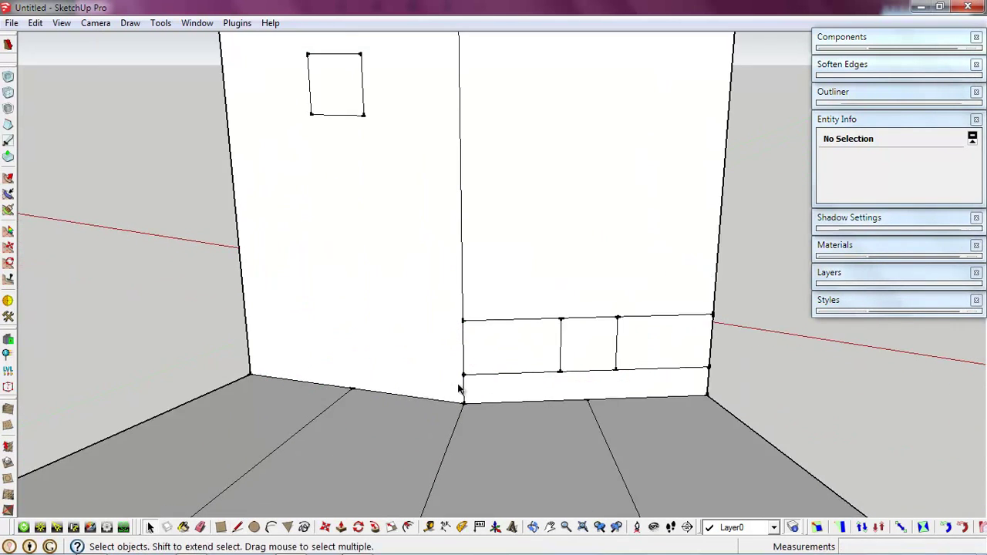
- Copy the left panel's base edges 50 mm up to continue the lower band
scroll(462, 401, "up", 2)
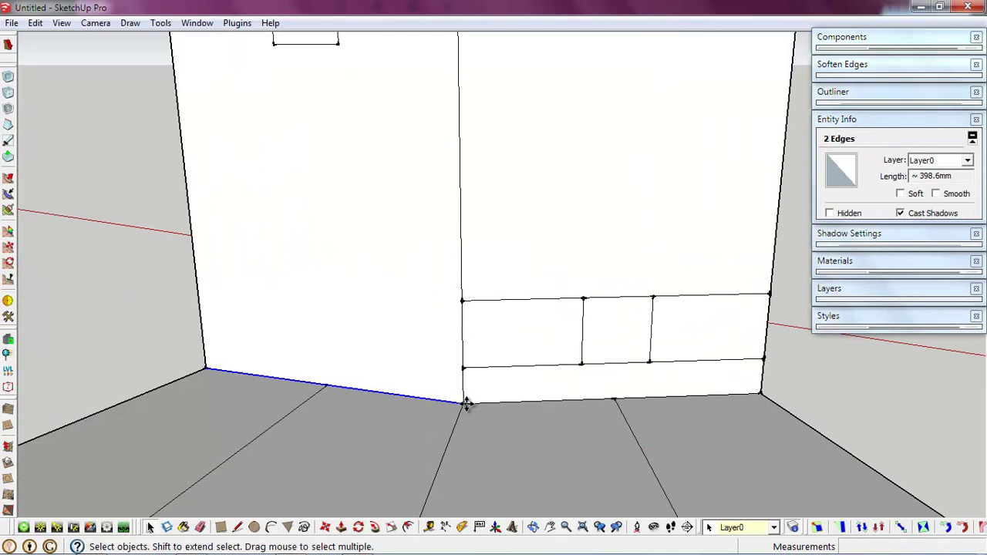
key("m")
left_click(462, 401)
key("ctrl")
type("50")
key("Return")
left_click(463, 370)
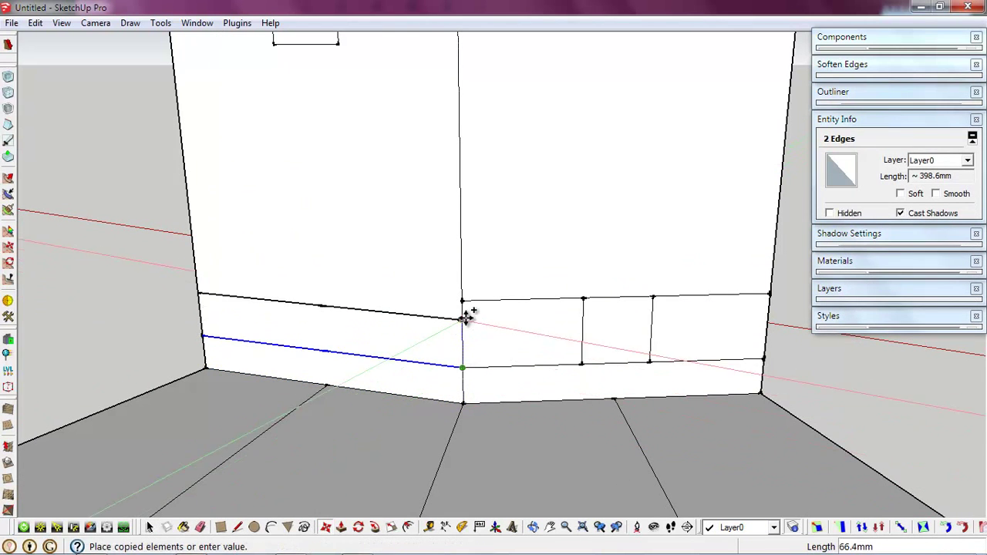
left_click(462, 301)
scroll(535, 429, "down", 3)
scroll(493, 323, "down", 2)
key("space")
- Extend the upper square's bottom and top edges leftward across the left panel
scroll(460, 255, "down", 1)
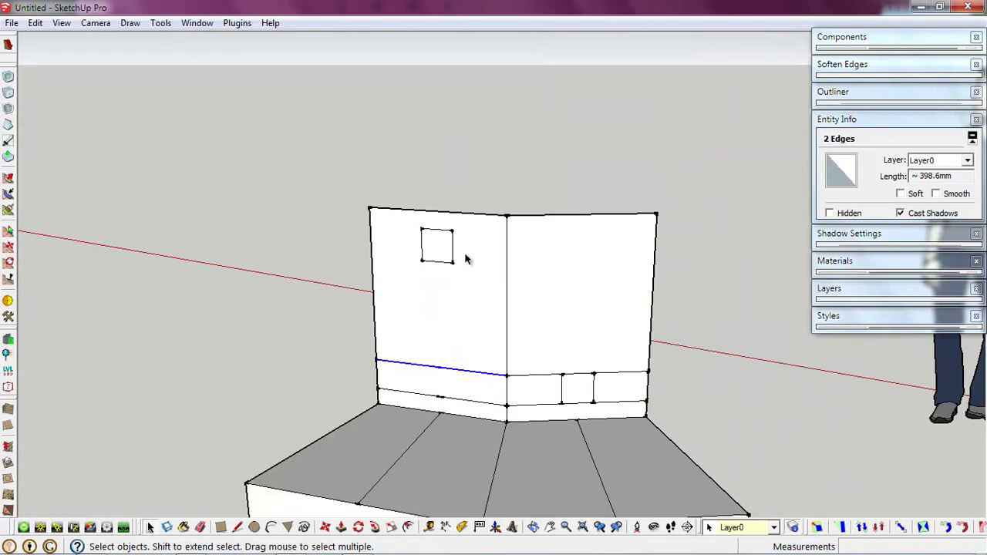
scroll(491, 278, "up", 1)
scroll(478, 262, "up", 3)
key("l")
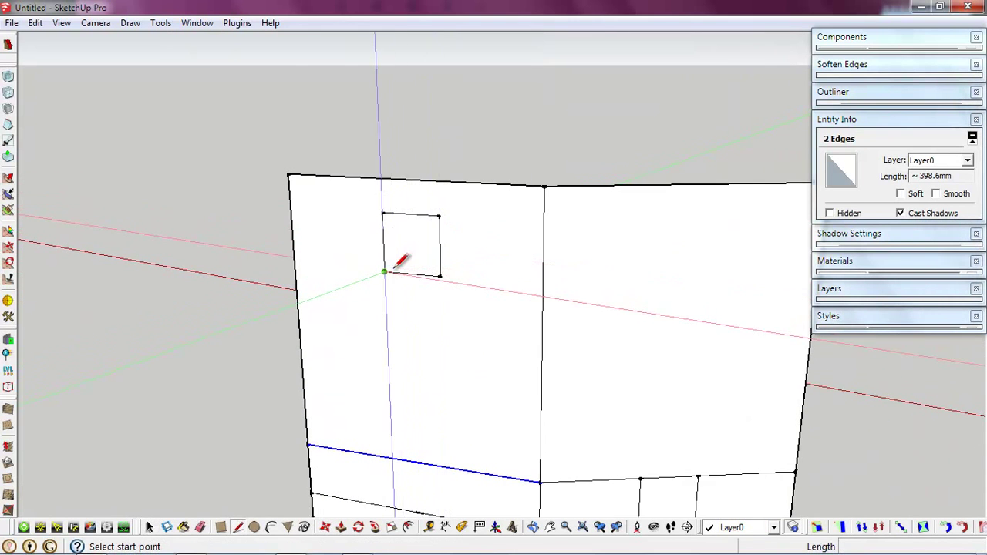
left_click(383, 272)
left_click(384, 214)
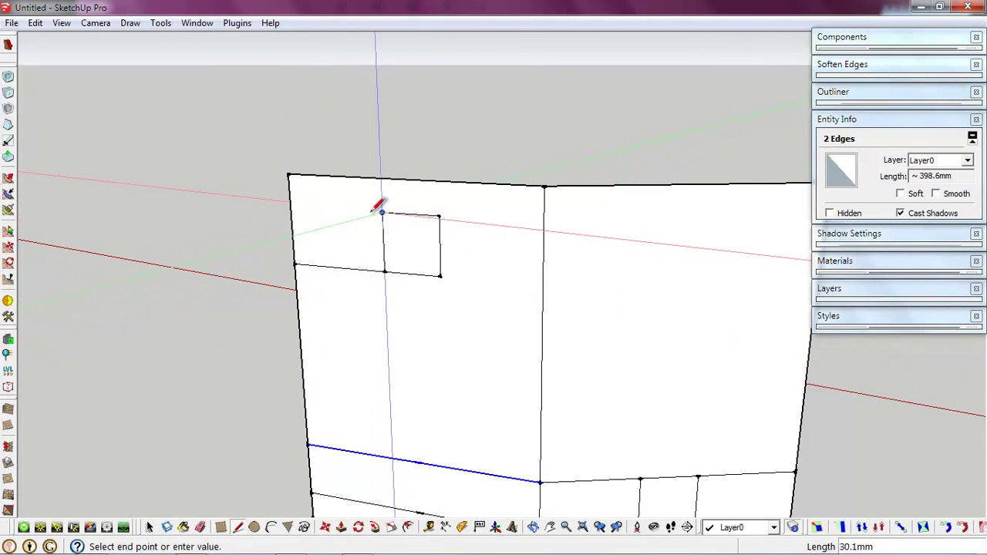
left_click(291, 207)
- Extend the square's top and bottom edges rightward to the middle fold
left_click(439, 215)
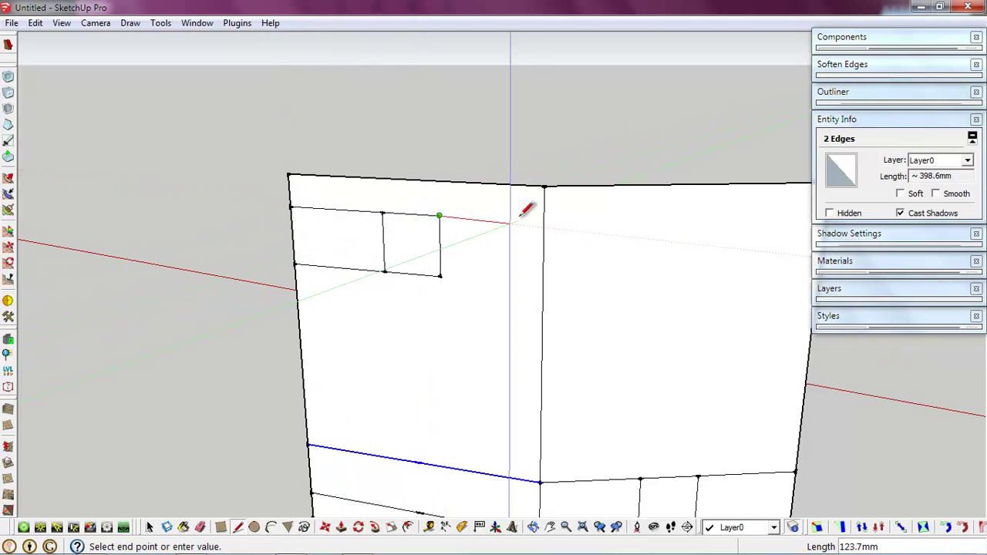
left_click(543, 222)
left_click(439, 275)
left_click(543, 285)
scroll(544, 278, "down", 3)
middle_click_drag(529, 229, 522, 209)
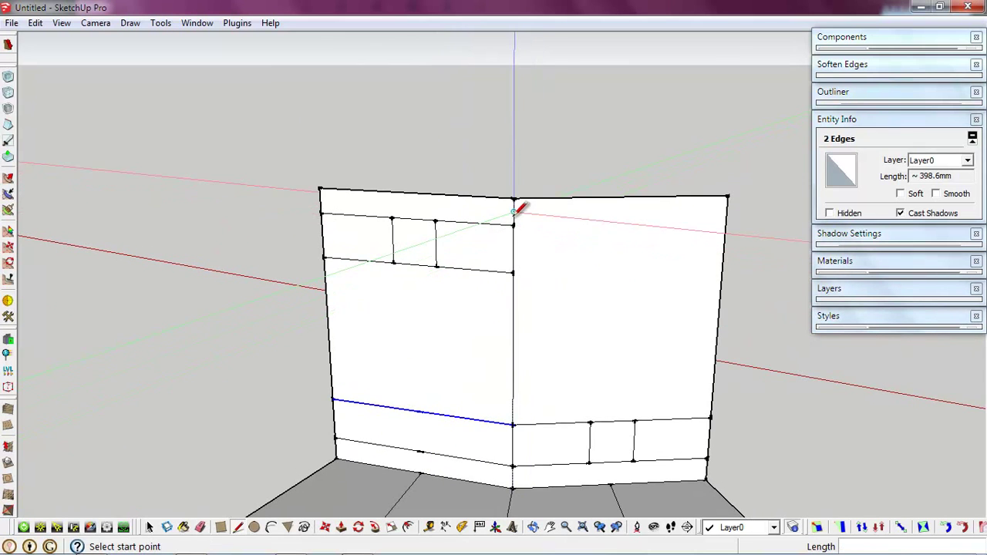
left_click(512, 225)
key("Escape")
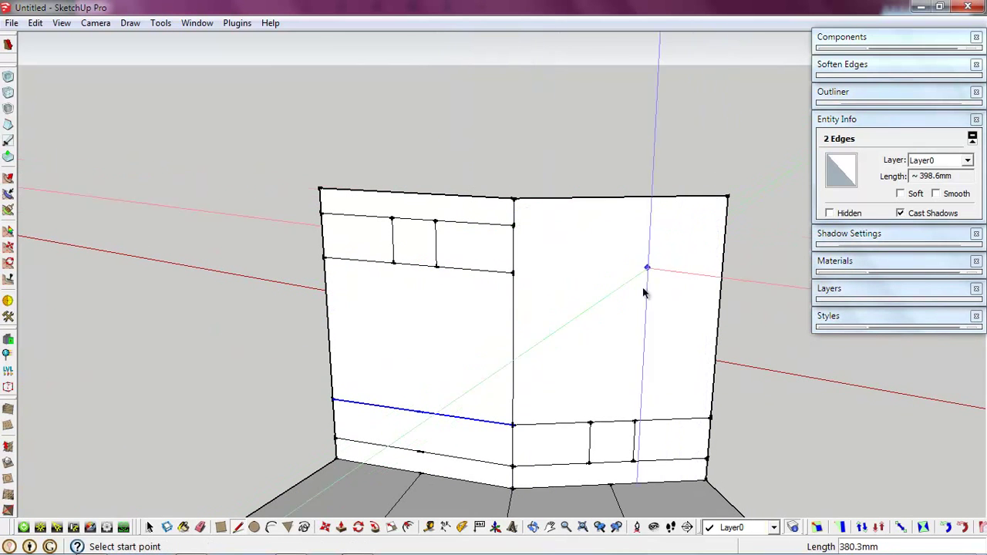
key("space")
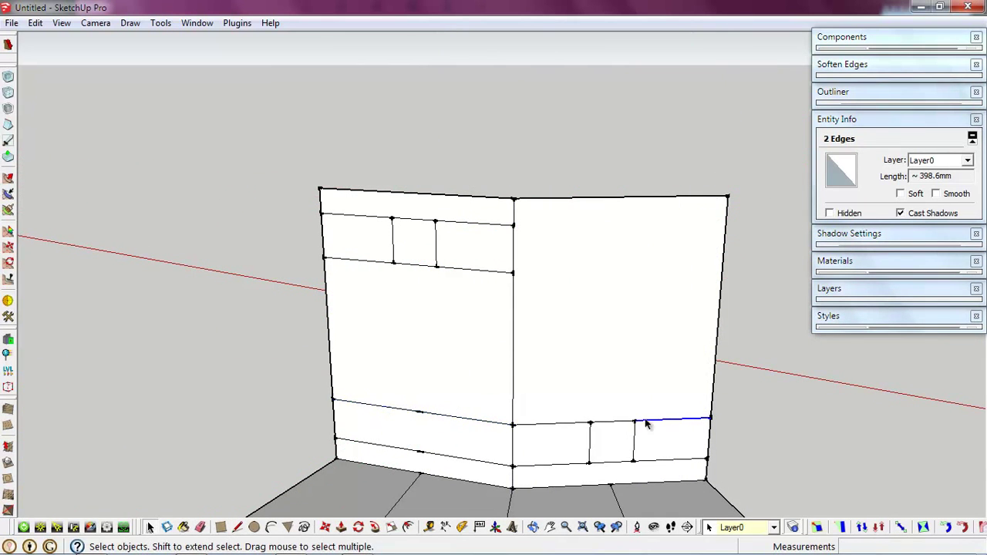
- Copy the band edges onto the right panel at the upper band's top and bottom
key("m")
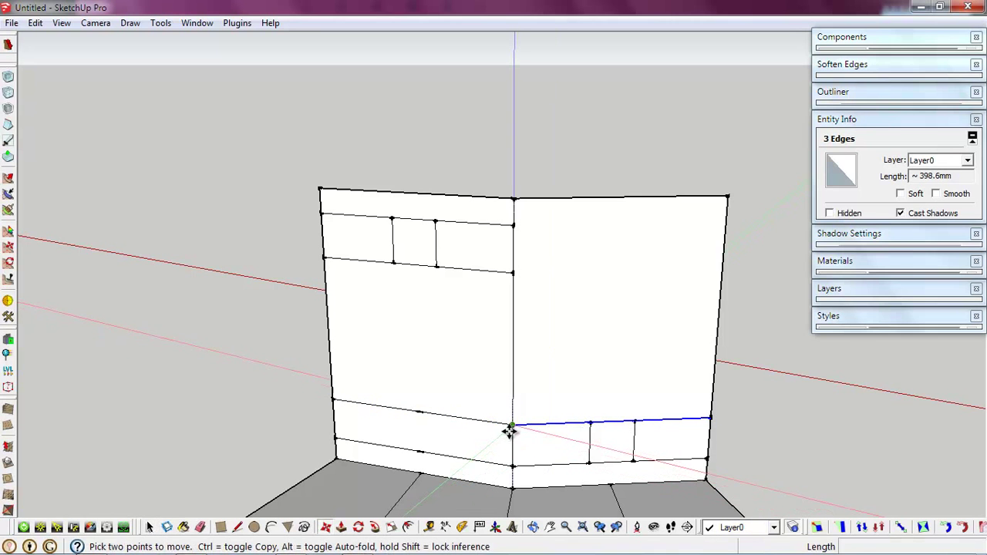
left_click(510, 426)
key("ctrl")
left_click(513, 225)
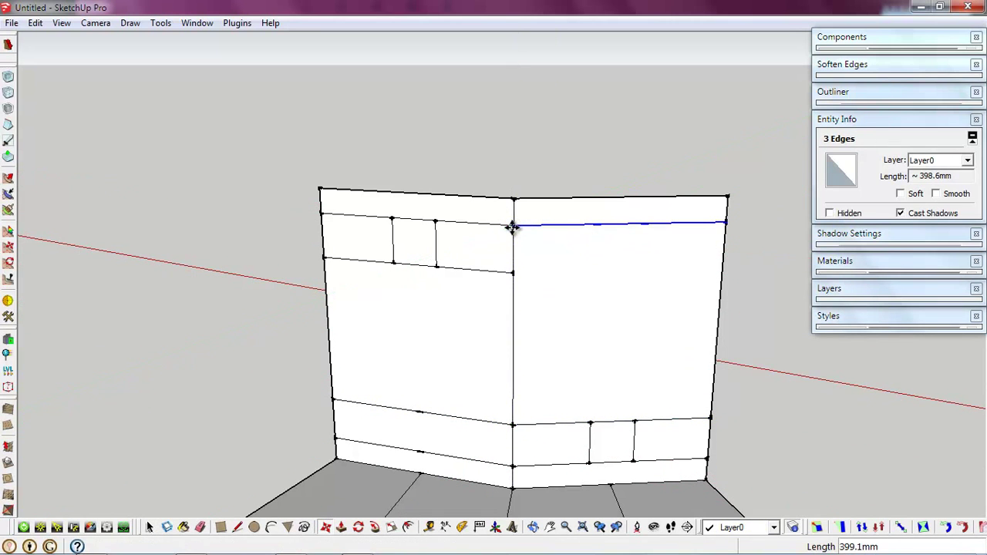
left_click(512, 225)
left_click(513, 273)
key("space")
scroll(493, 216, "down", 2)
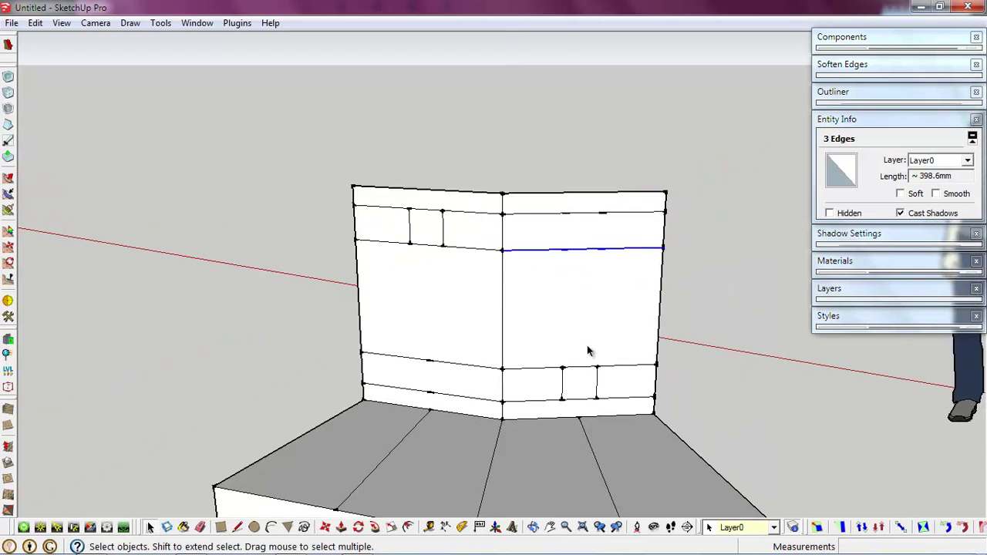
scroll(579, 363, "up", 2)
- Draw vertical dividers from the band and square corners to the top and bottom edges
key("l")
left_click(555, 411)
left_click(555, 373)
left_click(560, 154)
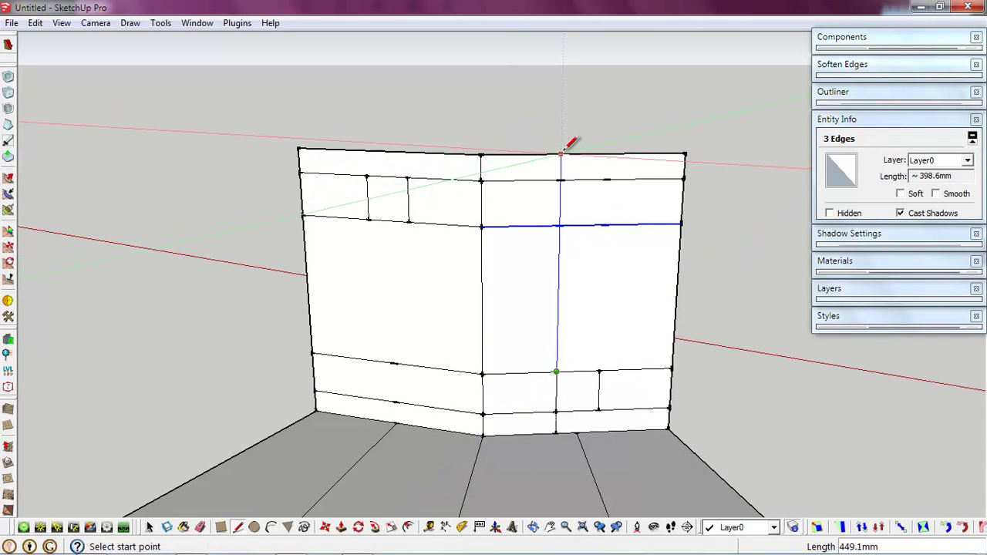
left_click(599, 410)
left_click(598, 371)
left_click(606, 160)
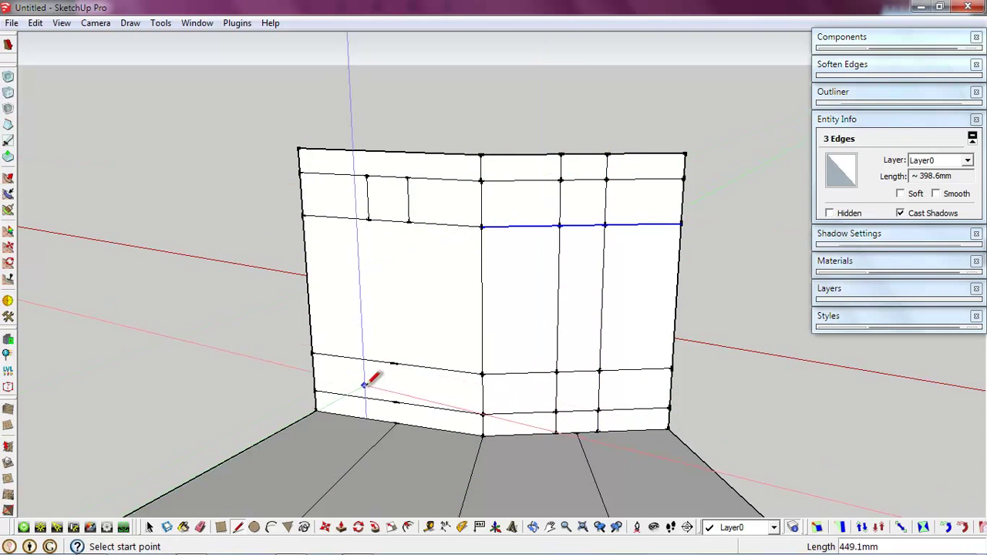
scroll(370, 379, "up", 1)
left_click(368, 199)
left_click(377, 401)
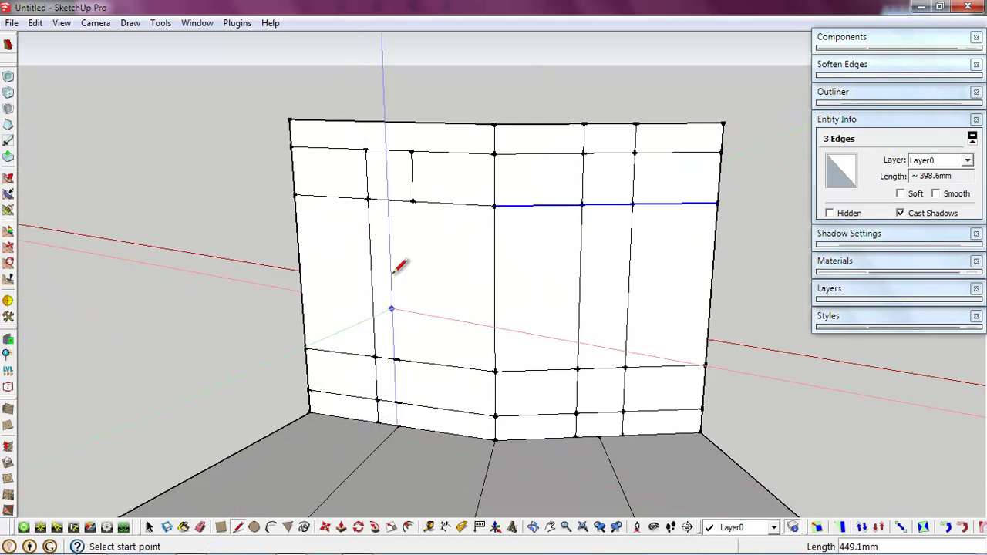
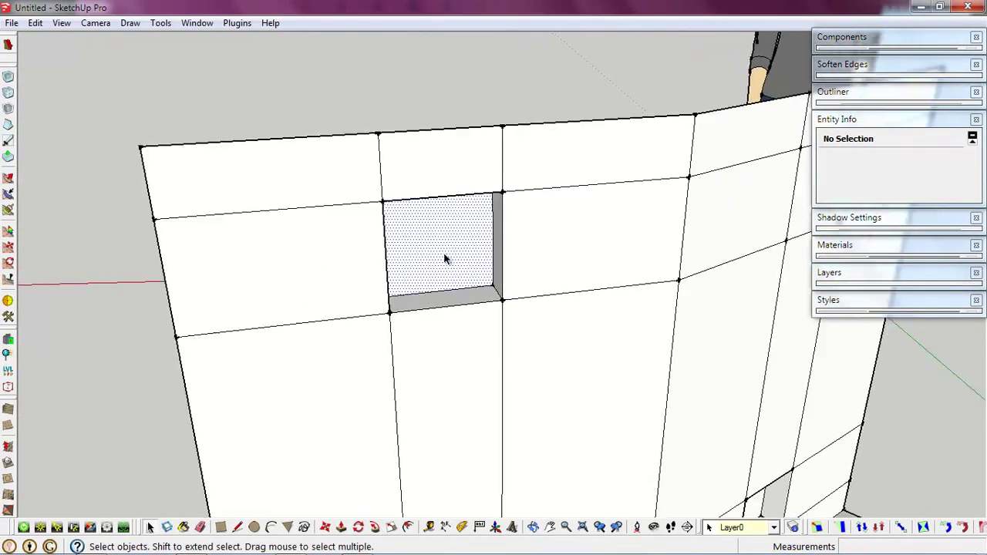
scroll(445, 259, "up", 1)
- Offset the first recessed window face inward to create an inset border
left_click(445, 259)
key("f")
left_click(457, 301)
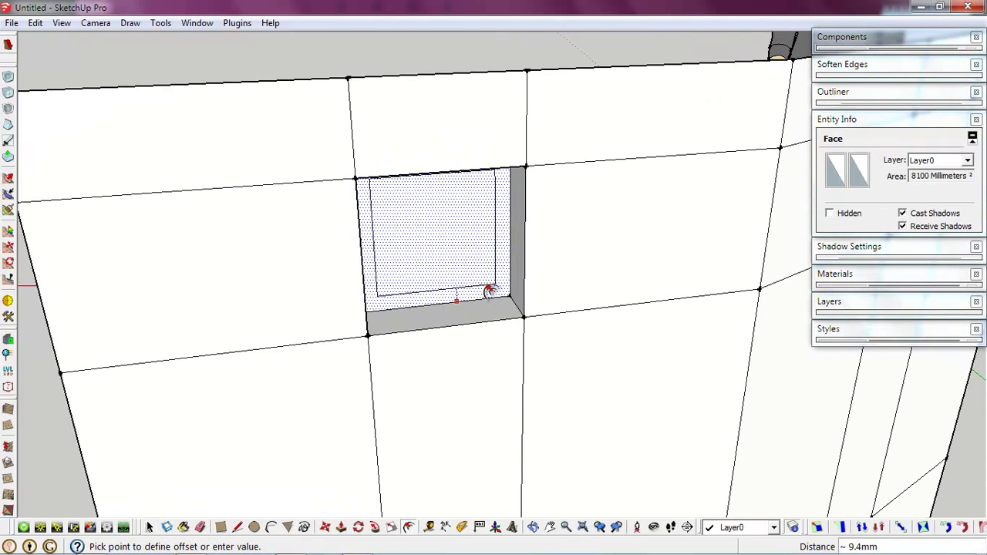
left_click(482, 273)
key("space")
- Make the first opening's inner face a component and push/pull it to give it depth
double_click(452, 234)
right_click(452, 234)
left_click(509, 299)
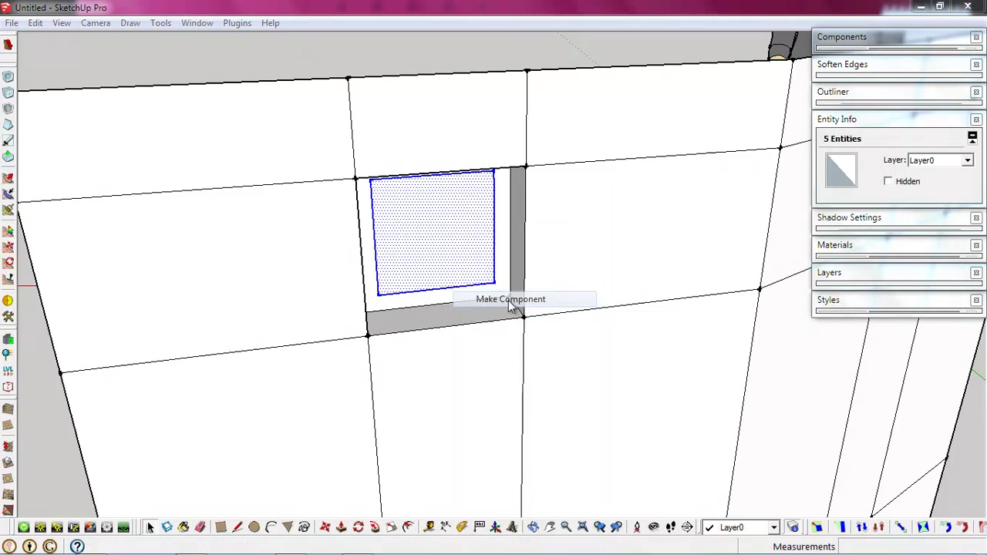
left_click(571, 373)
double_click(451, 224)
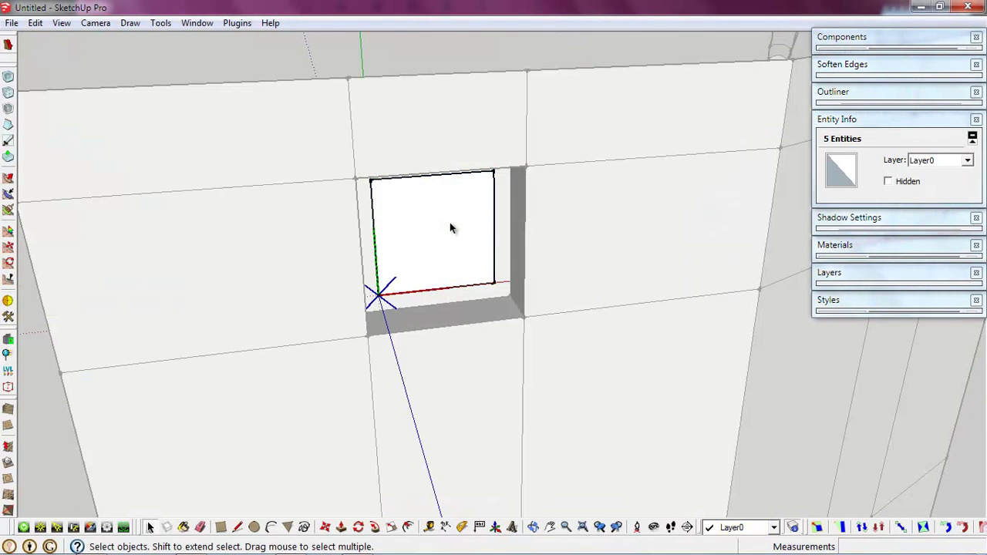
key("p")
left_click(452, 249)
left_click(532, 193)
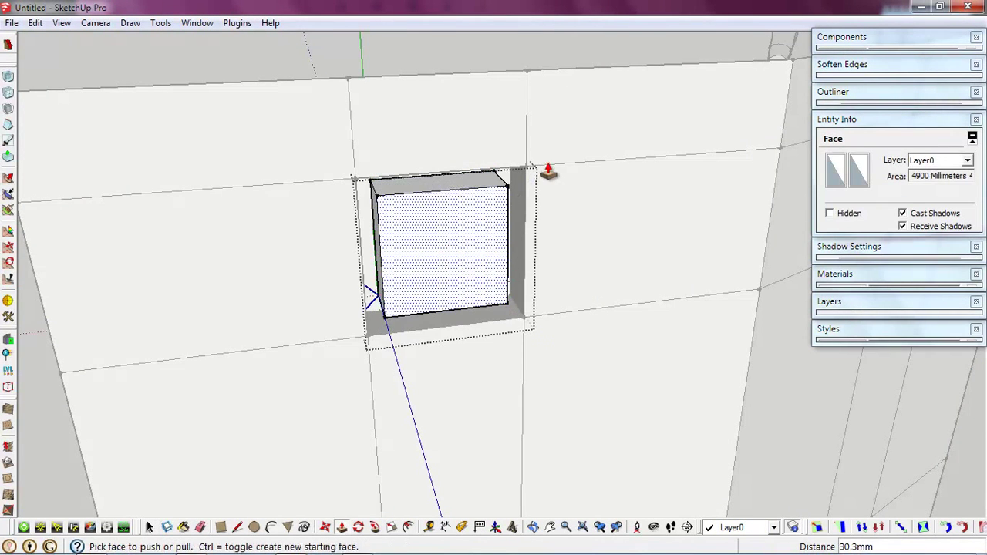
key("space")
scroll(352, 135, "down", 3)
left_click(504, 213)
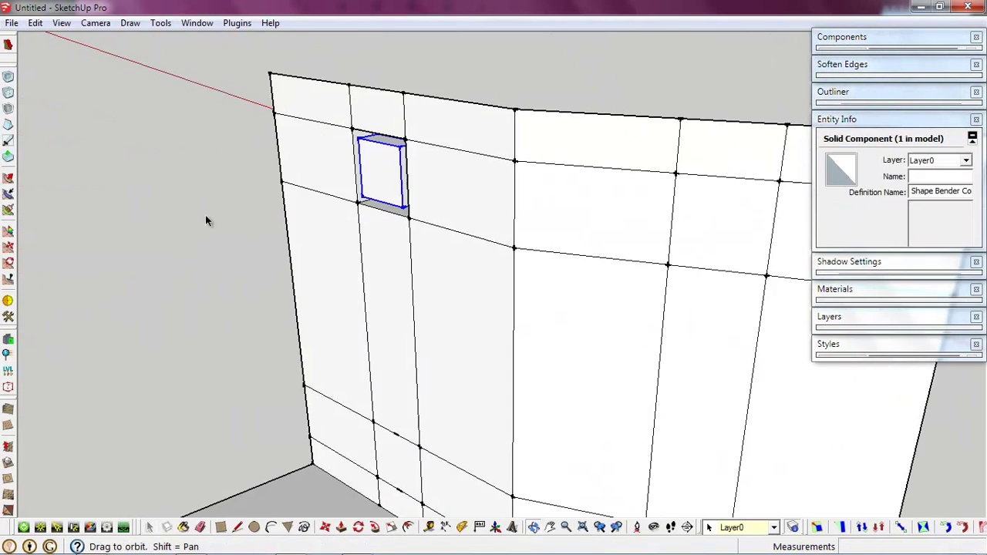
- Inset a border inside the lower opening and push its inner face through the wall
middle_click_drag(207, 218, 487, 205)
scroll(526, 325, "up", 5)
double_click(527, 324)
key("f")
scroll(535, 325, "up", 1)
left_click_drag(536, 326, 536, 320)
key("space")
left_click(538, 322)
key("p")
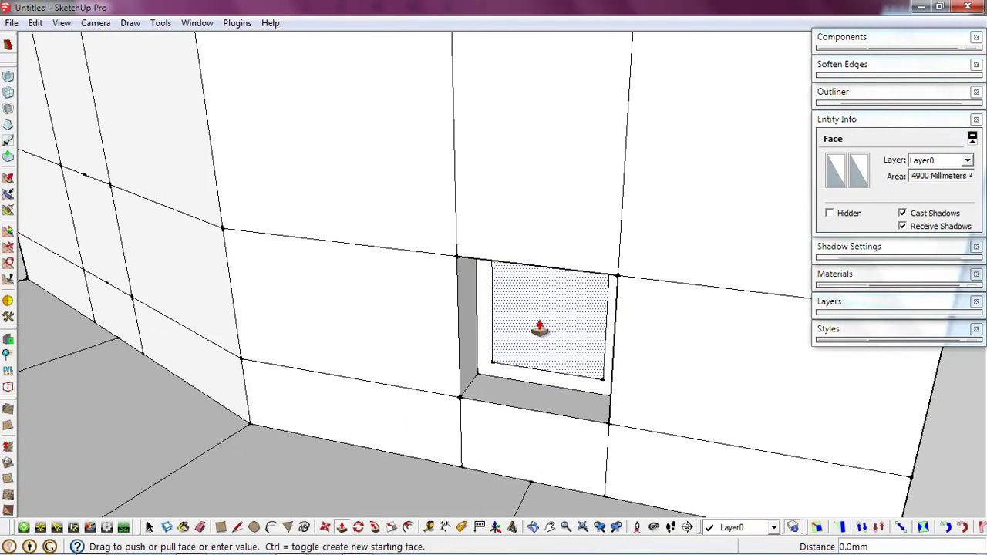
left_click(539, 330)
key("f")
- Turn the lower opening's inner panel into its own component and open it for editing
double_click(538, 319)
key("space")
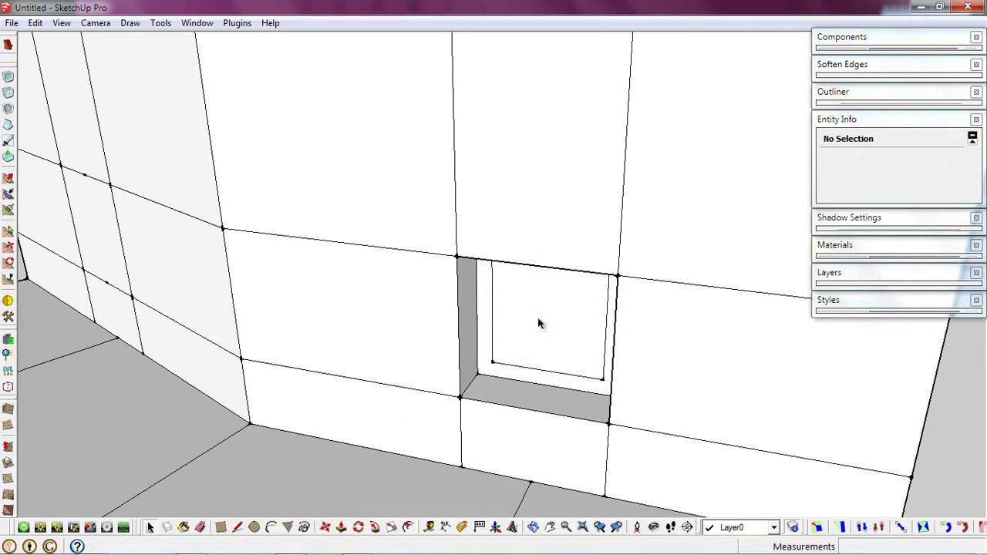
right_click(539, 324)
left_click(584, 300)
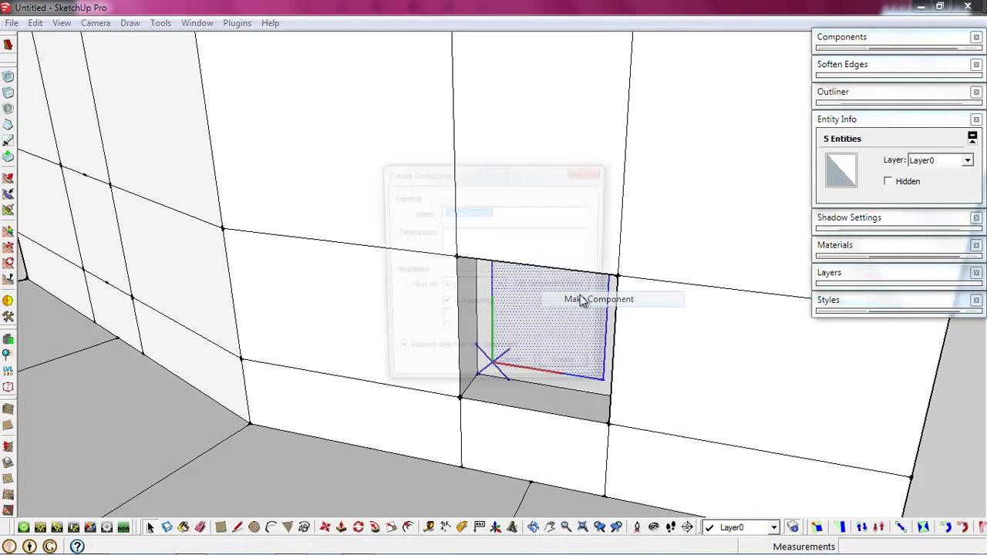
left_click(577, 371)
double_click(563, 348)
key("p")
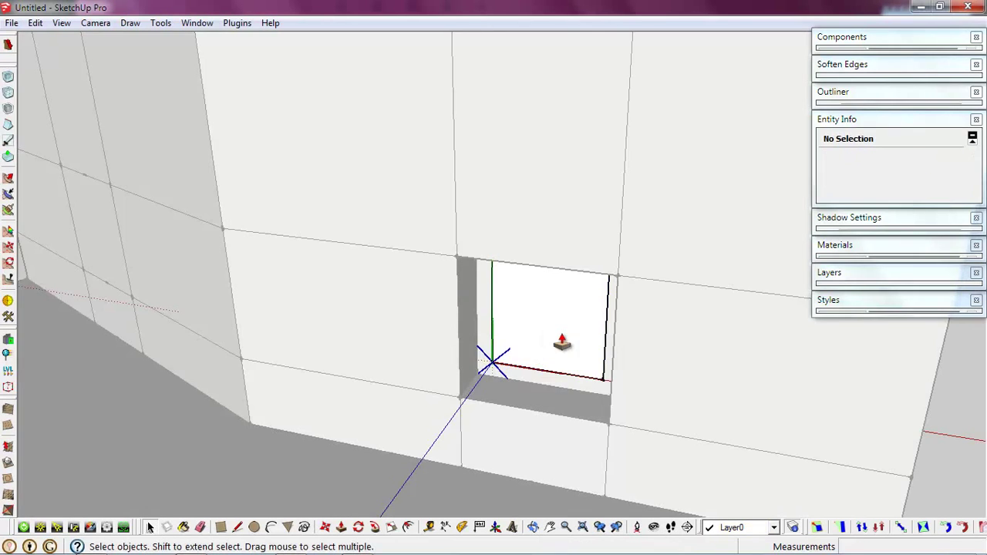
scroll(562, 340, "down", 3)
- Select the entire windowed wall and copy it directly on top of itself
mouse_move(694, 363)
middle_mouse_down()
mouse_move(542, 308)
mouse_move(466, 199)
mouse_move(692, 259)
mouse_move(431, 414)
mouse_move(520, 300)
mouse_move(532, 264)
middle_mouse_up()
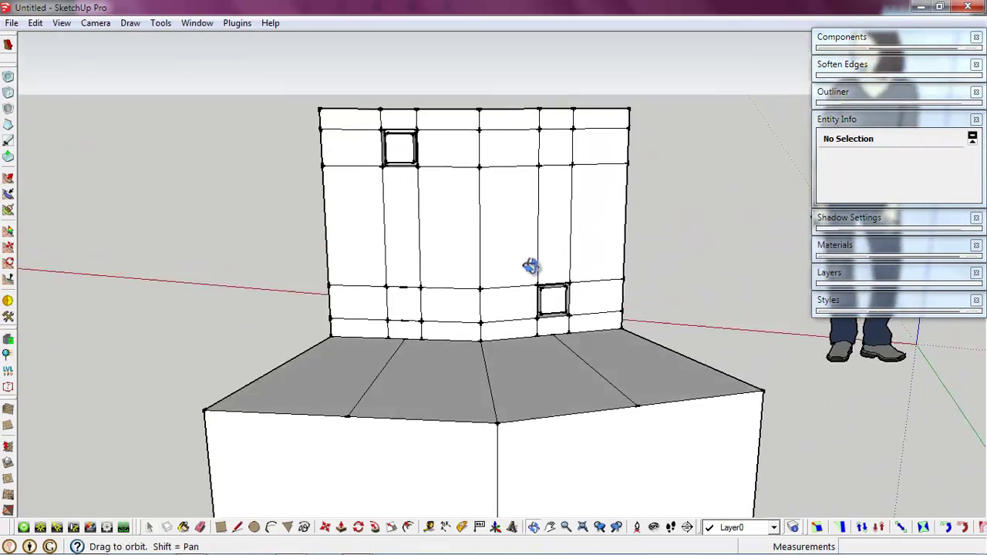
left_click_drag(171, 337, 171, 337)
mouse_move(171, 337)
middle_mouse_down()
mouse_move(616, 378)
mouse_move(540, 347)
mouse_move(666, 340)
mouse_move(348, 376)
mouse_move(843, 352)
mouse_move(687, 381)
mouse_move(474, 388)
middle_mouse_up()
key("m")
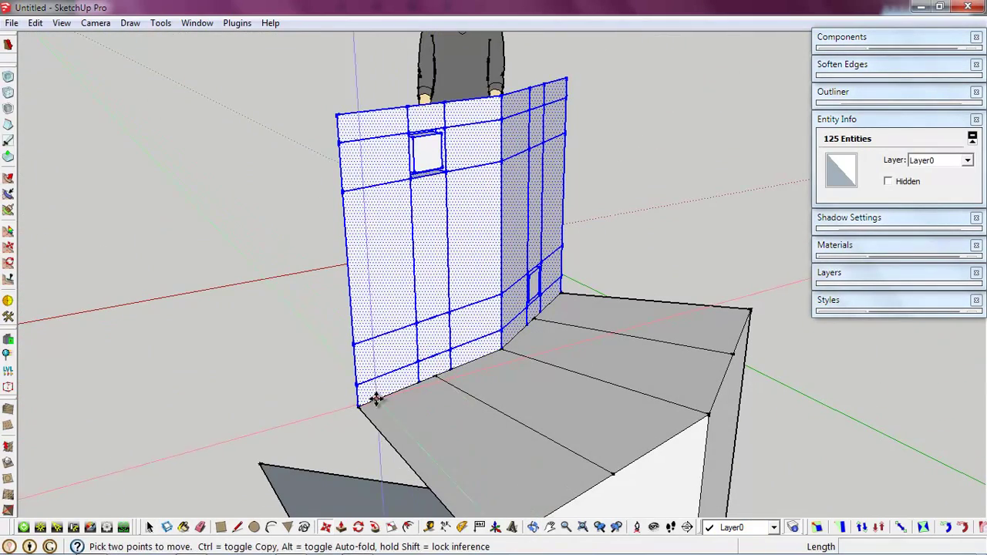
left_click(362, 405)
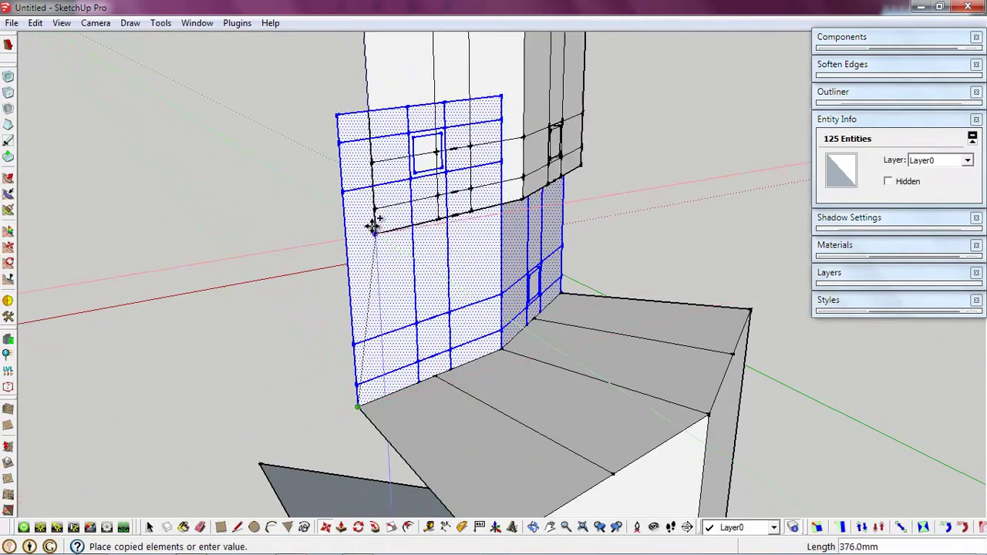
left_click(340, 115)
- Multiply the copy into a stack of walls forming a tall column above the base
scroll(480, 425, "down", 3)
mouse_move(480, 425)
middle_mouse_down()
mouse_move(529, 346)
mouse_move(431, 370)
middle_mouse_up()
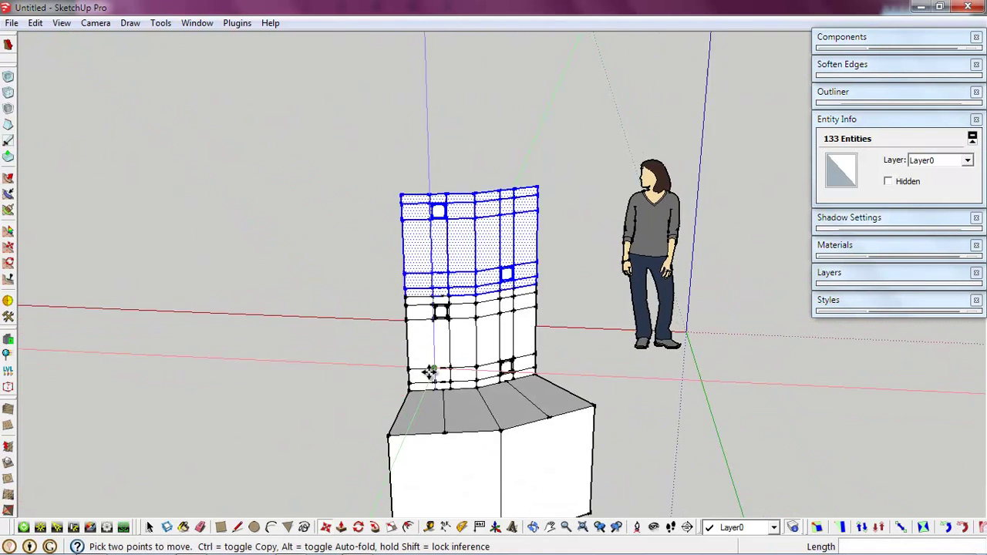
scroll(445, 377, "down", 2)
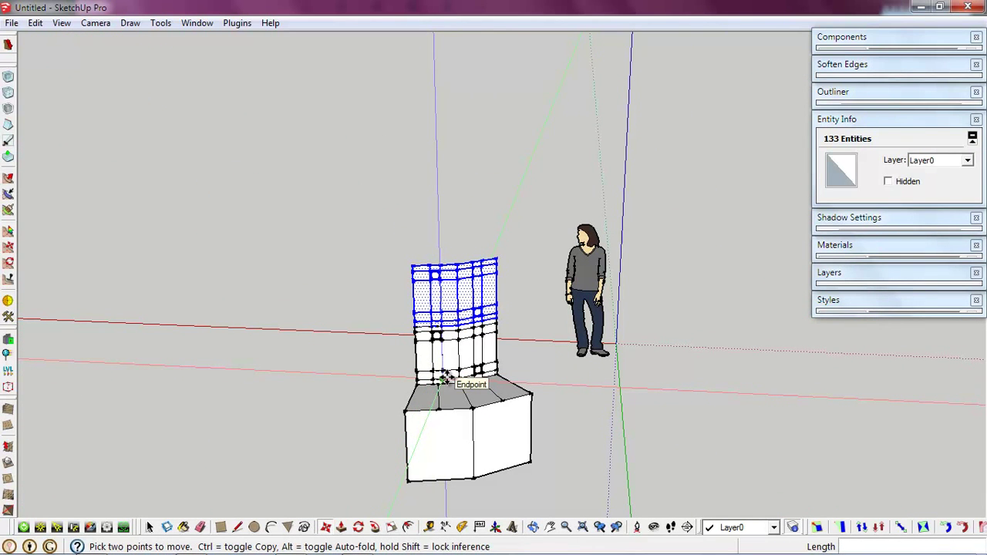
type("9")
key("Return")
key("space")
scroll(445, 378, "down", 3)
left_click(295, 385)
mouse_move(296, 385)
middle_mouse_down()
mouse_move(474, 388)
mouse_move(441, 458)
middle_mouse_up()
scroll(535, 381, "down", 2)
mouse_move(535, 381)
middle_mouse_down()
mouse_move(155, 292)
mouse_move(438, 410)
mouse_move(584, 414)
mouse_move(565, 393)
mouse_move(504, 423)
mouse_move(532, 307)
middle_mouse_up()
scroll(438, 410, "up", 3)
- Draw a vertical line from the base's top edge down its side face
key("l")
left_click(514, 294)
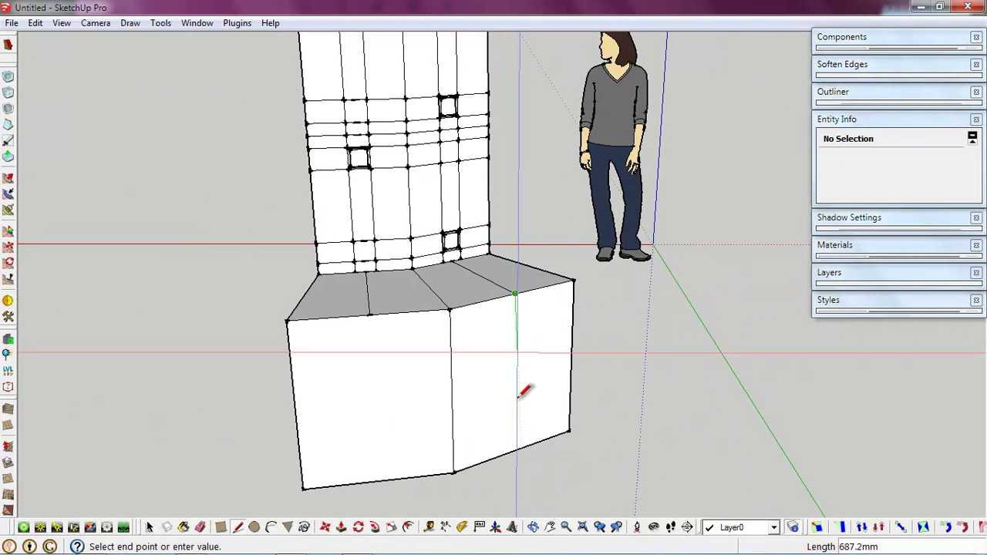
left_click(515, 450)
- Draw a short vertical line down from the midpoint of the base's top edge
left_click(369, 315)
mouse_move(381, 479)
middle_mouse_down()
mouse_move(367, 335)
mouse_move(528, 470)
mouse_move(485, 335)
middle_mouse_up()
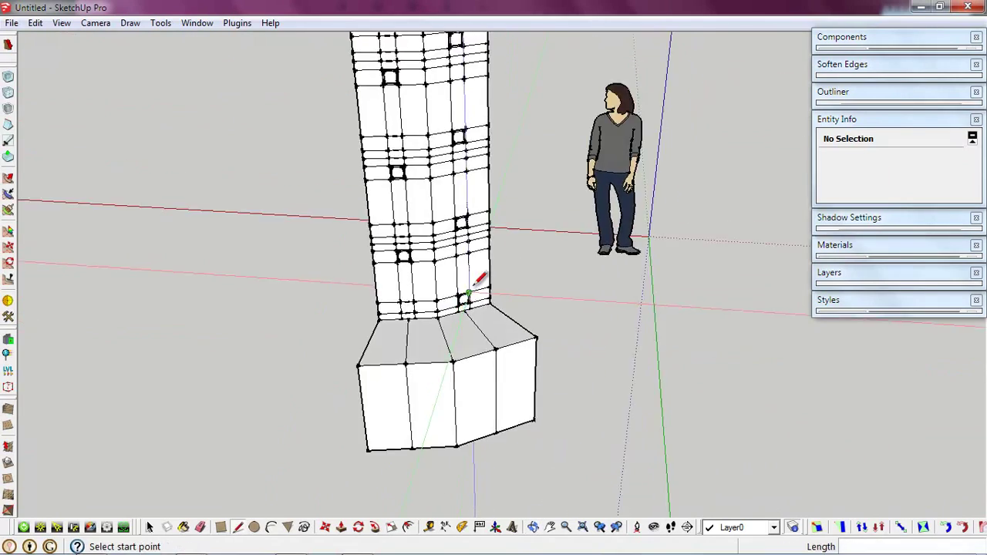
scroll(469, 293, "up", 2)
scroll(447, 324, "up", 3)
scroll(416, 316, "down", 2)
scroll(401, 270, "up", 3)
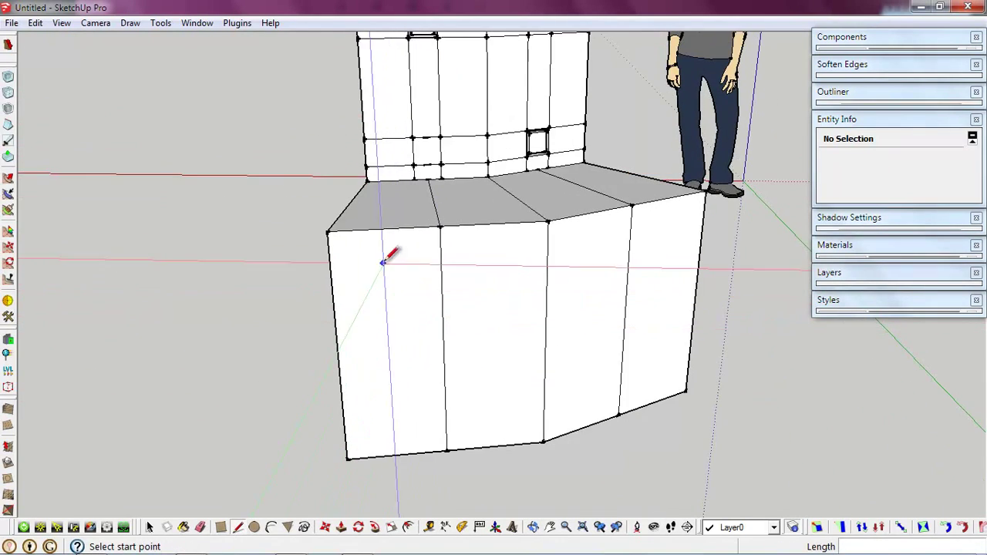
left_click(384, 229)
scroll(393, 405, "down", 3)
scroll(462, 409, "down", 2)
key("Escape")
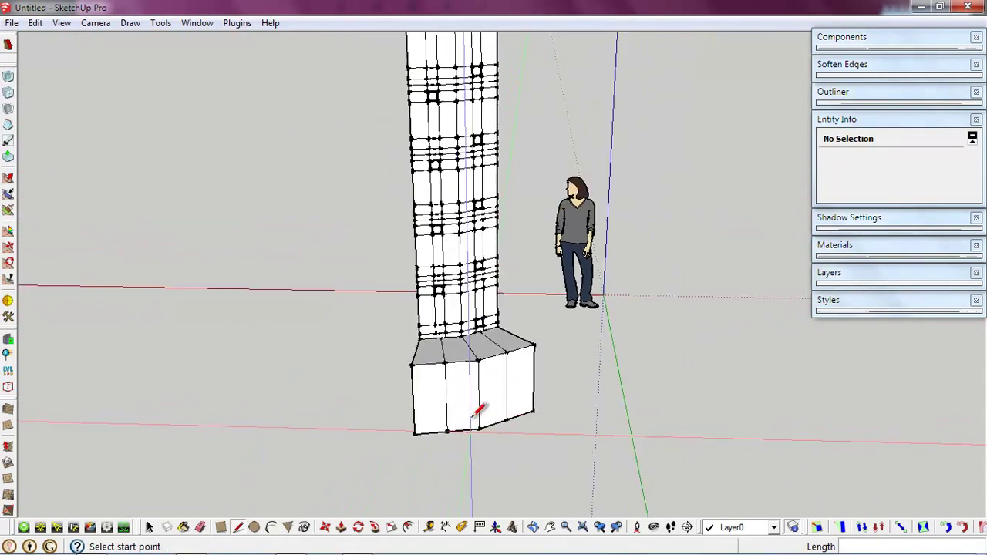
scroll(462, 428, "up", 2)
scroll(424, 360, "up", 2)
key("space")
key("l")
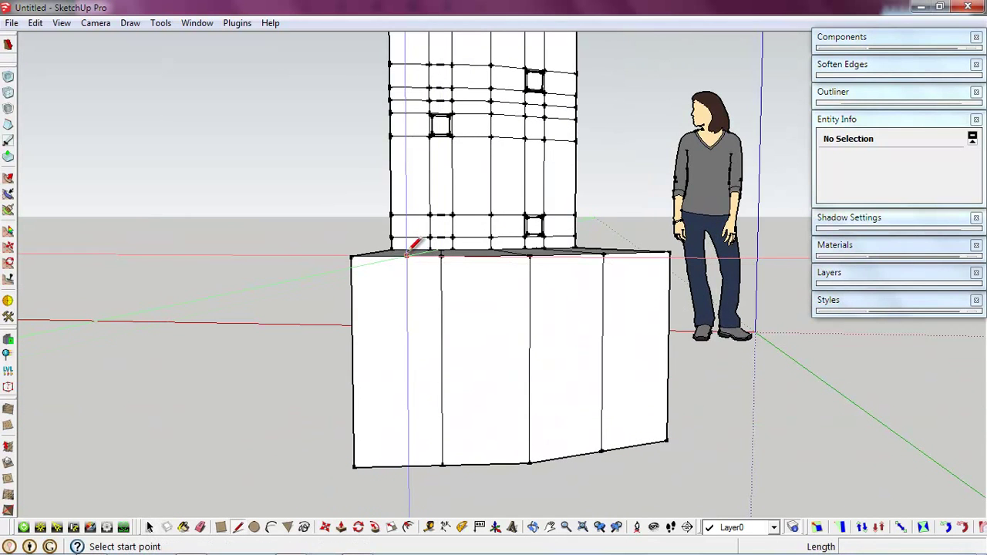
left_click(396, 273)
key("space")
- Draw a small window square at exact dimensions and place it just below the short line
scroll(396, 275, "up", 3)
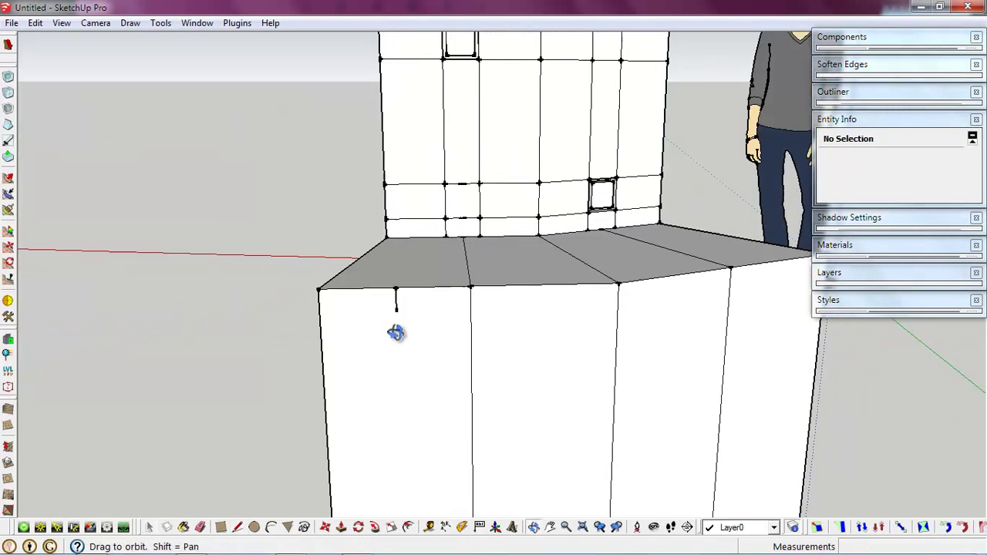
key("r")
left_click(424, 319)
left_click(428, 323)
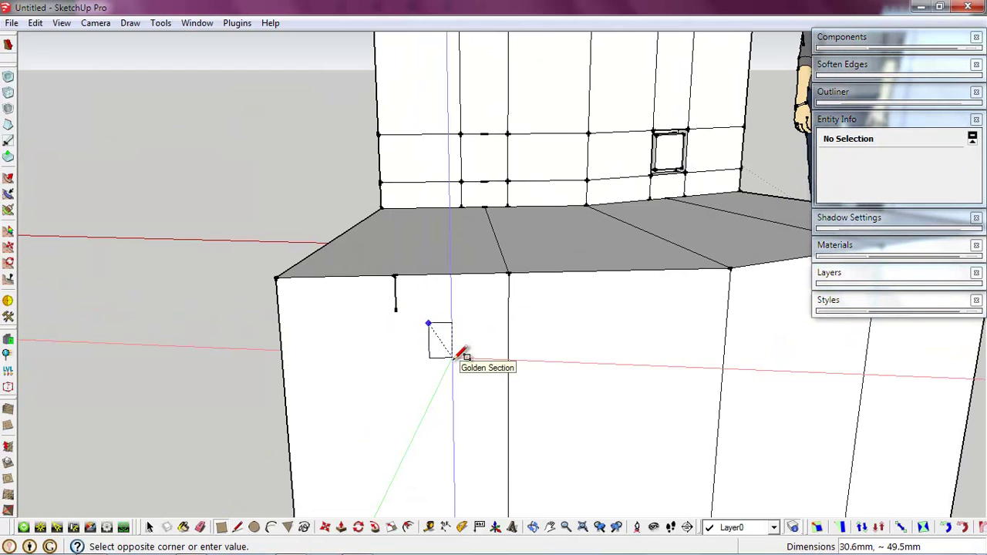
key("Return")
key("space")
left_click(463, 323)
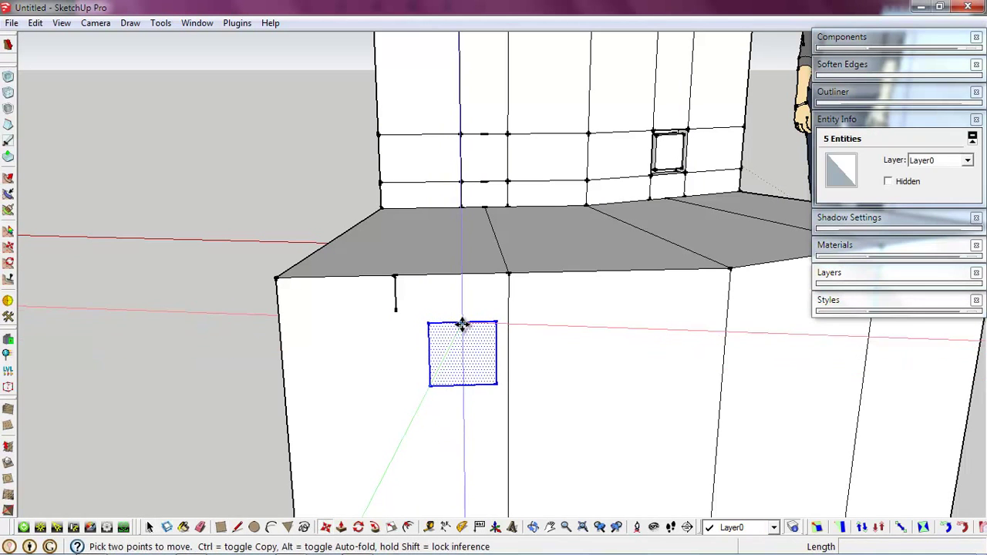
left_click(397, 314)
- Draw a short guide line up from the base block's bottom edge
key("space")
scroll(386, 264, "down", 3)
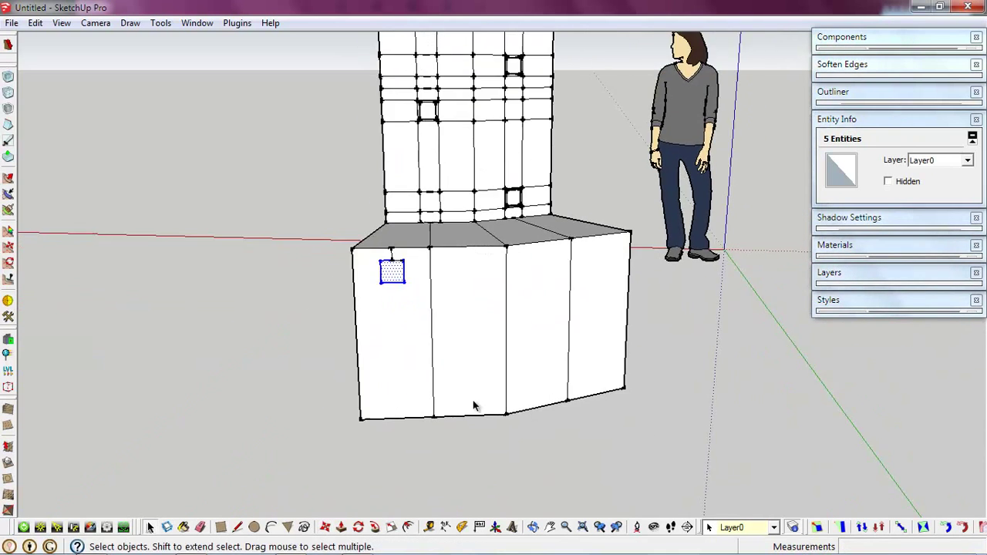
scroll(473, 404, "up", 3)
key("l")
left_click(466, 424)
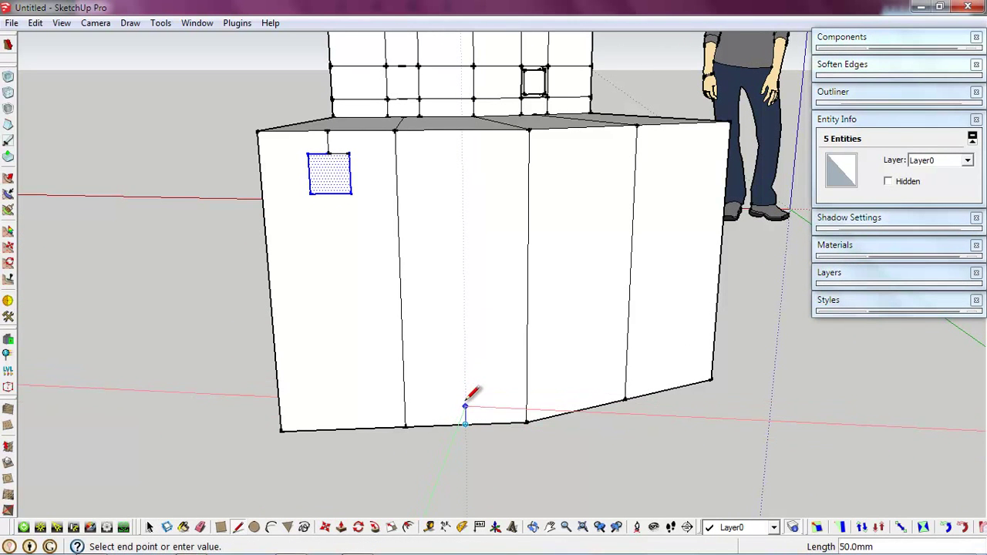
left_click(465, 407)
key("space")
- Copy the small window square down to the end of the bottom guide line
left_click(319, 165)
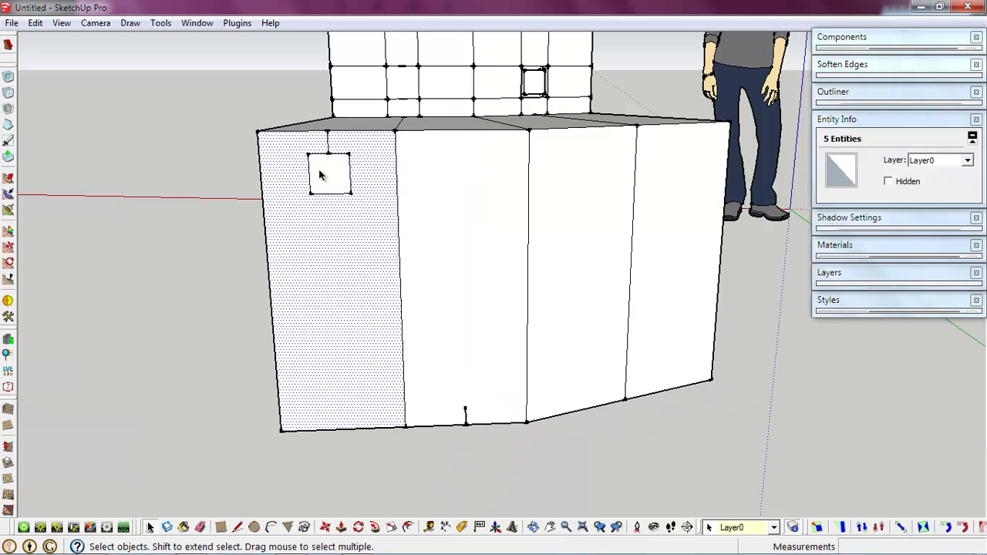
double_click(327, 180)
key("m")
left_click(329, 194)
key("ctrl")
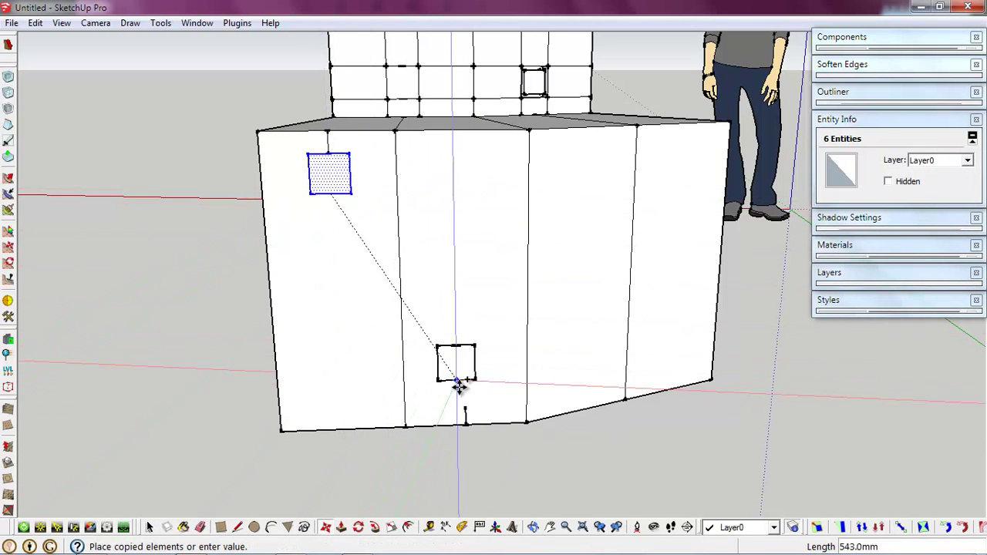
left_click(465, 407)
key("space")
scroll(586, 335, "down", 3)
middle_click_drag(586, 336, 569, 362)
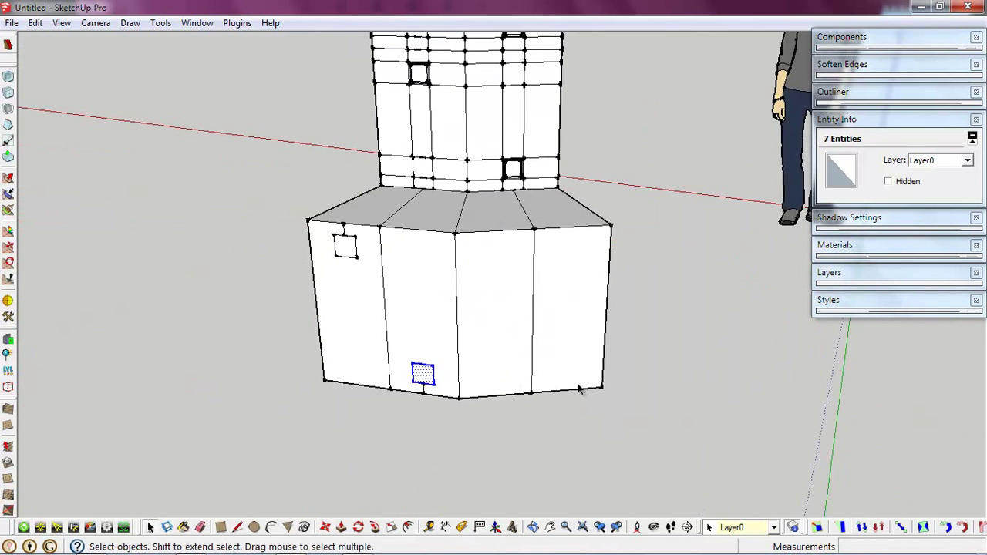
scroll(567, 336, "up", 2)
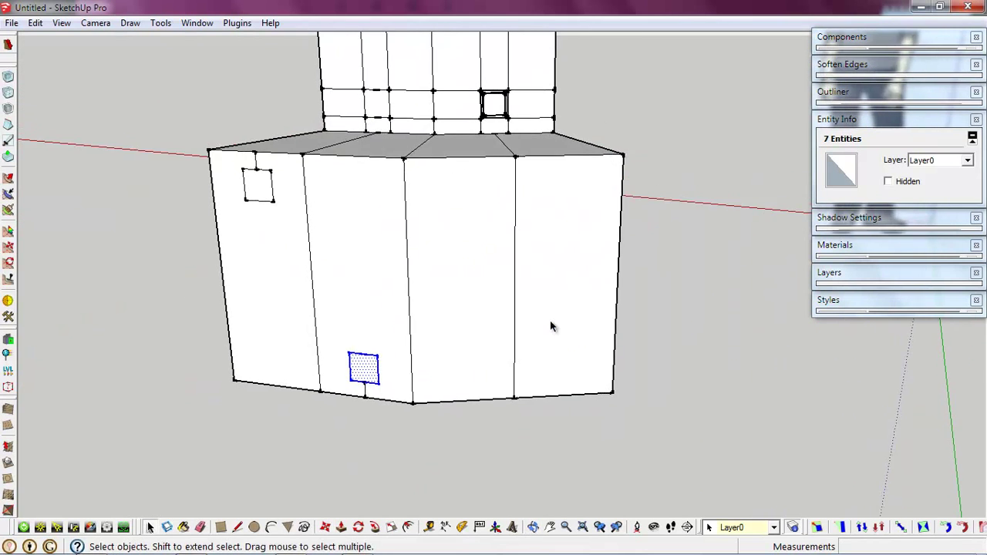
- Move the small window rectangle lower on the base's right face
key("r")
left_click(521, 262)
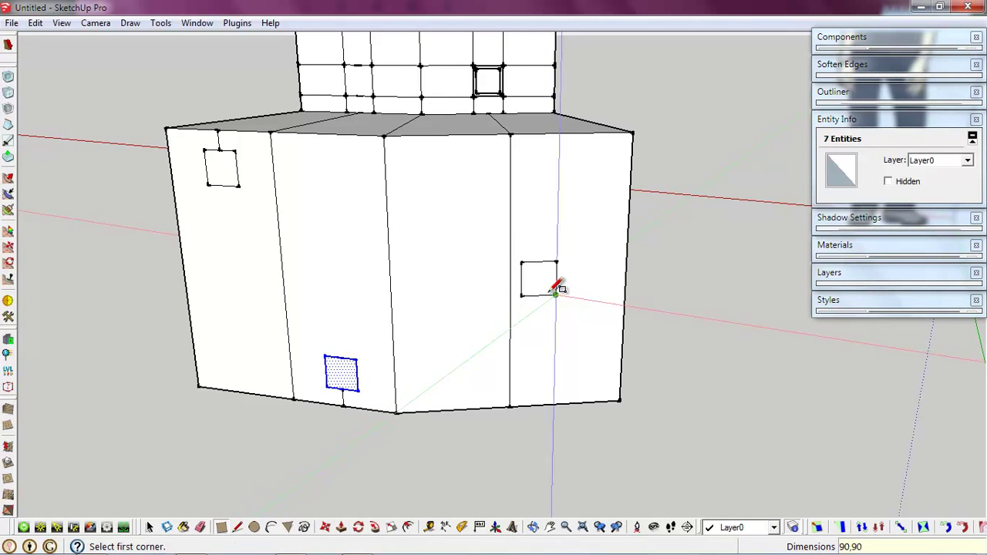
key("l")
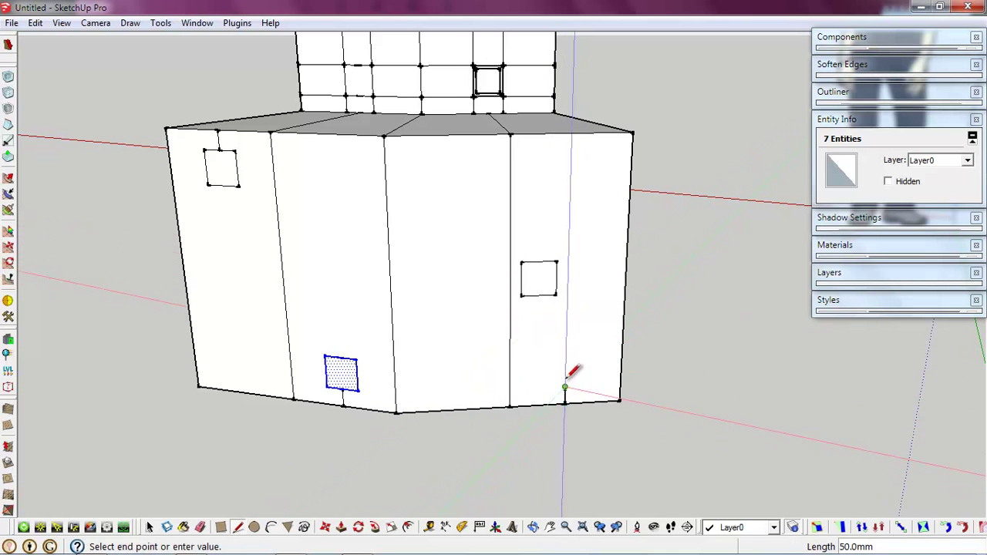
key("space")
double_click(538, 276)
scroll(537, 276, "up", 2)
key("m")
left_click(539, 300)
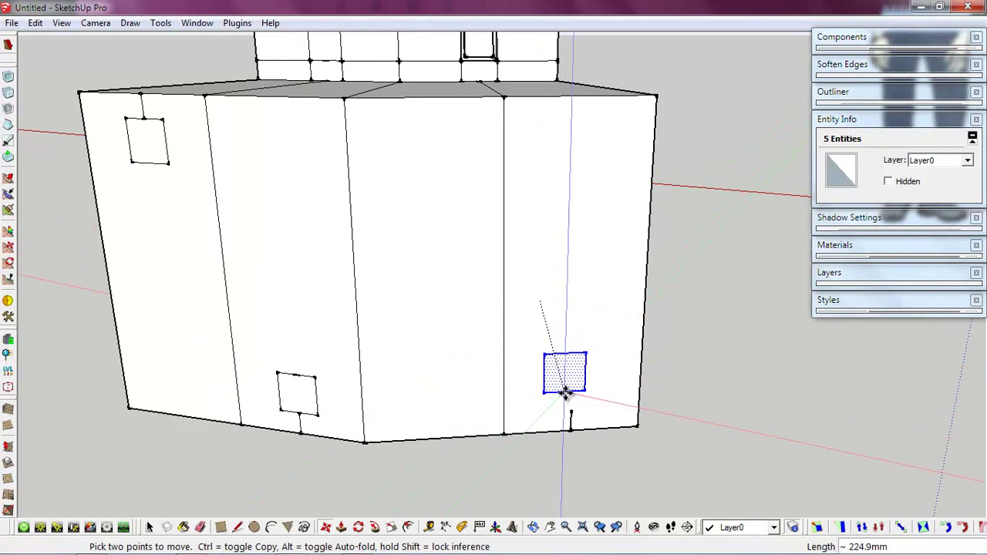
left_click(573, 395)
- Copy the window up to a short guide line below the middle face's top edge
key("l")
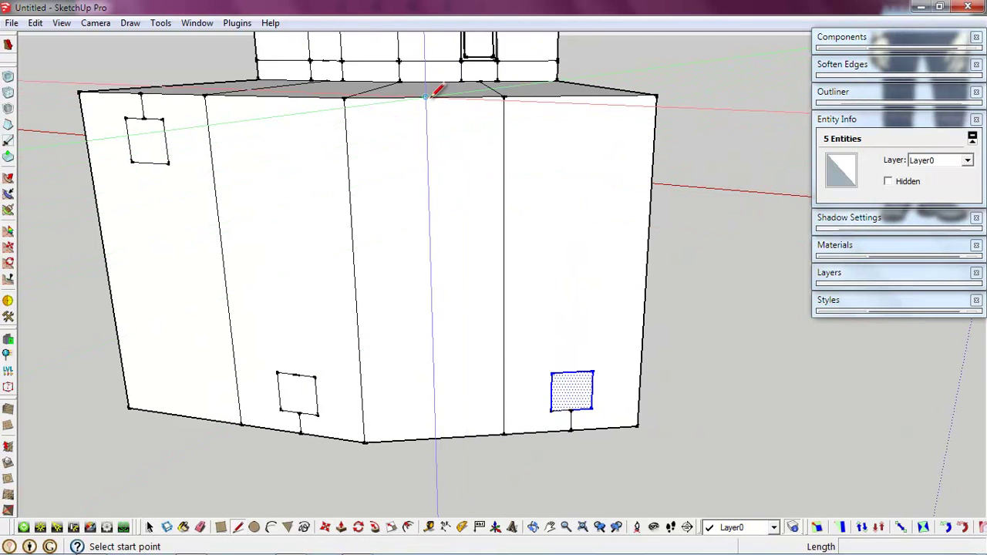
left_click(424, 96)
left_click(427, 123)
key("space")
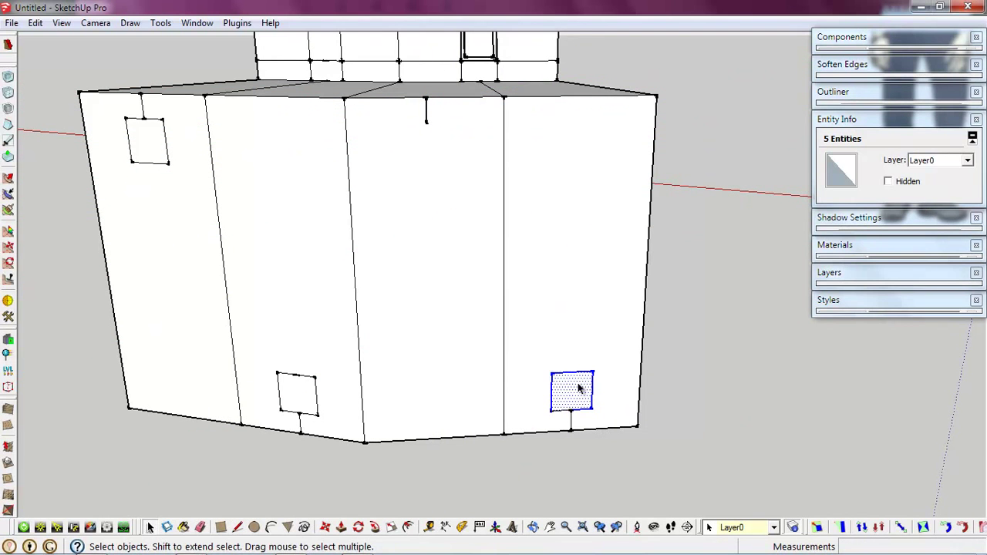
key("m")
left_click(578, 370)
key("ctrl")
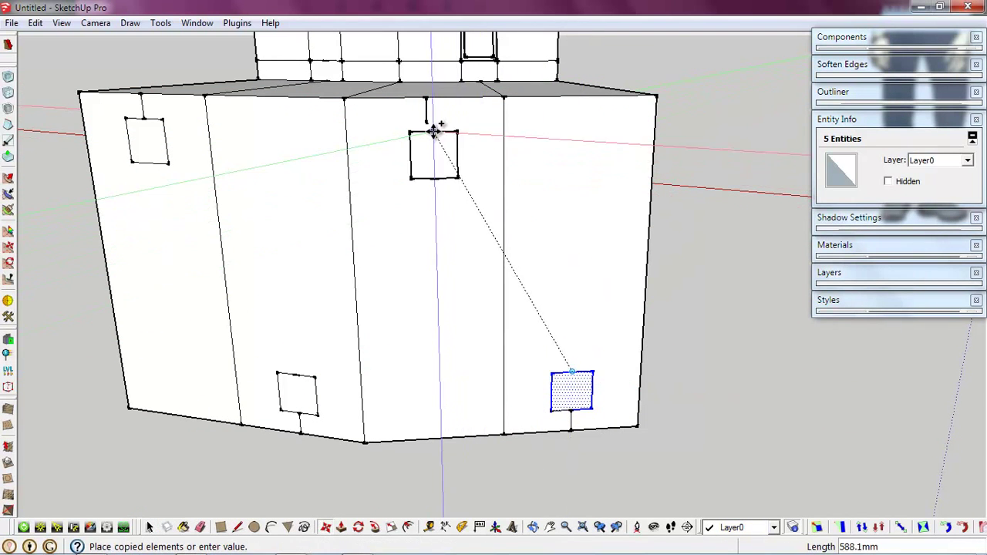
left_click(426, 123)
key("space")
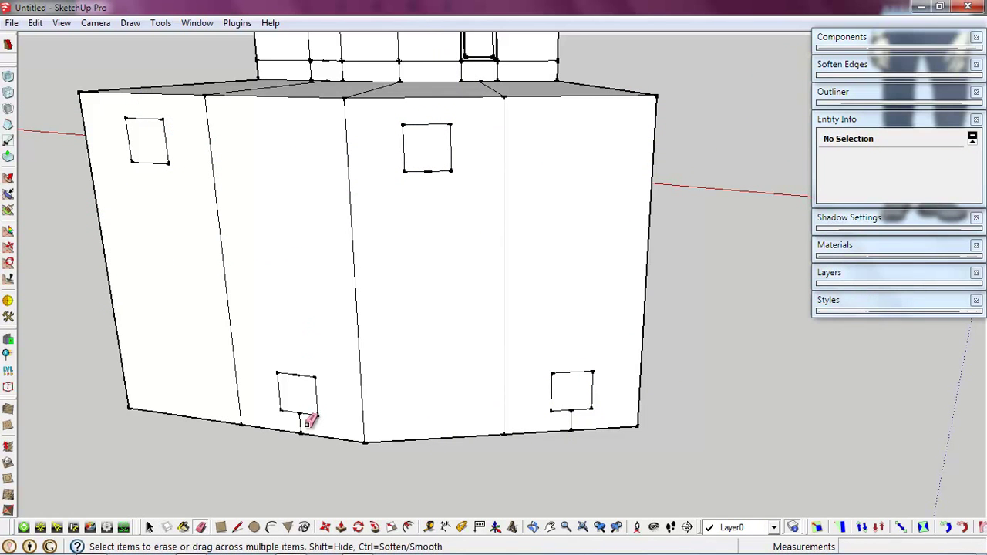
- Draw horizontal edges from the window corners across the first two faces of the base
scroll(331, 302, "down", 3)
middle_click_drag(330, 302, 526, 251)
middle_click_drag(588, 302, 365, 284)
key("l")
left_click(353, 295)
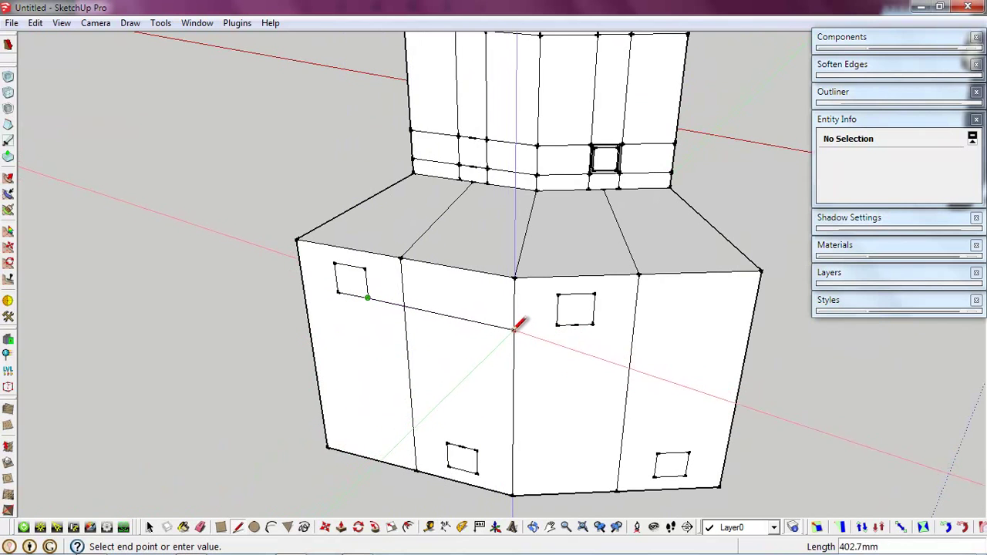
scroll(513, 339, "up", 2)
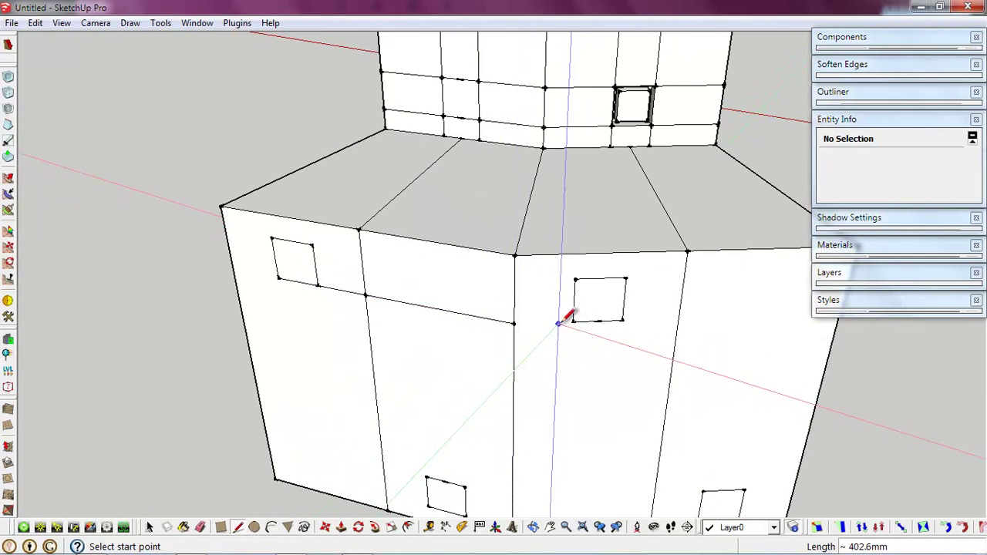
left_click(515, 322)
left_click(623, 320)
mouse_move(326, 440)
middle_mouse_down()
mouse_move(326, 346)
mouse_move(609, 356)
mouse_move(617, 330)
middle_mouse_up()
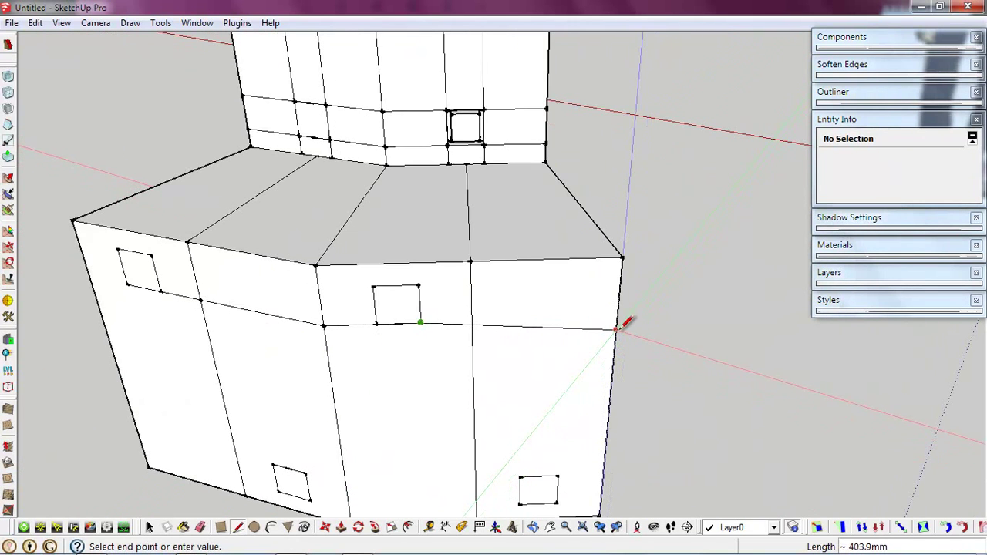
left_click(418, 285)
left_click(620, 280)
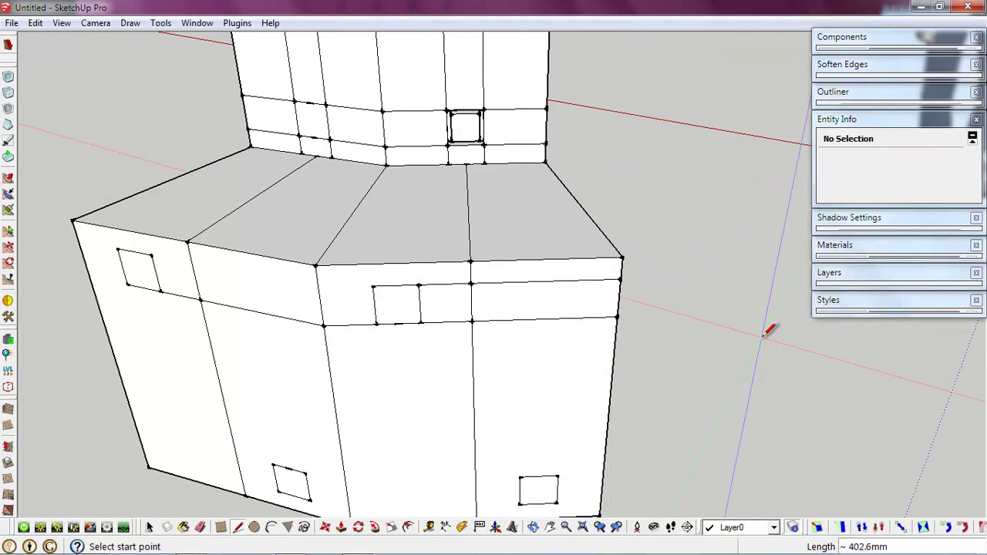
left_click(372, 287)
left_click(318, 288)
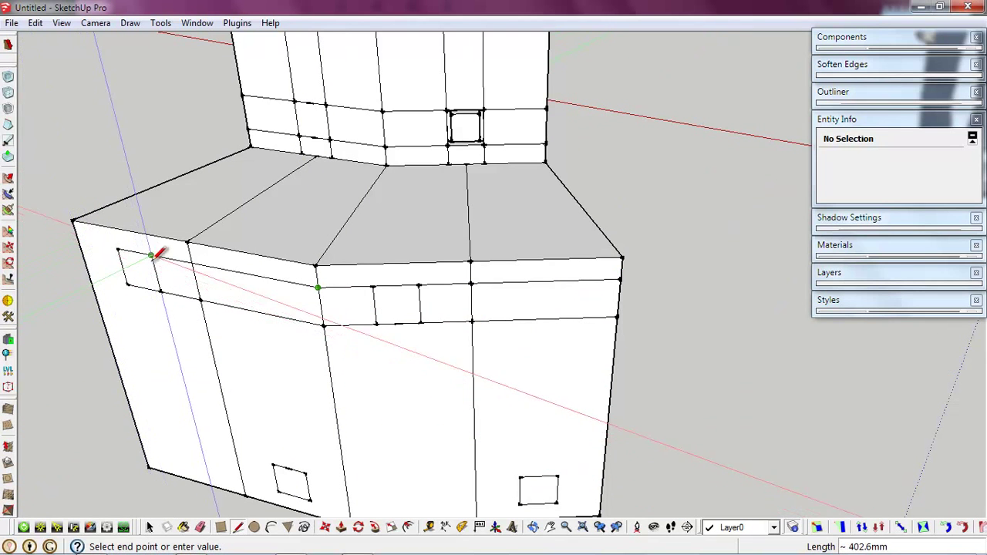
- Draw lines from the lower windows' corners out to the face corner edges
scroll(467, 304, "down", 2)
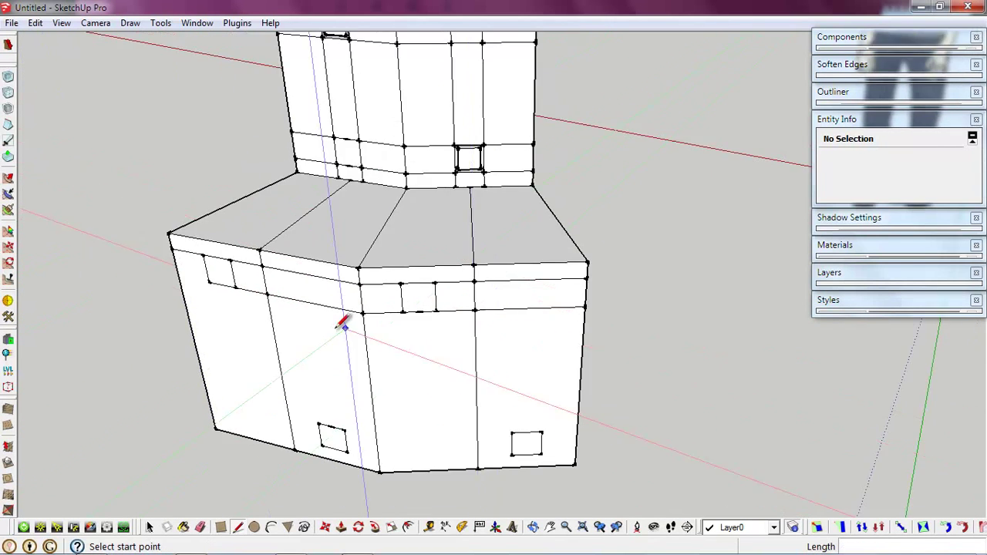
scroll(198, 258, "up", 4)
left_click(183, 254)
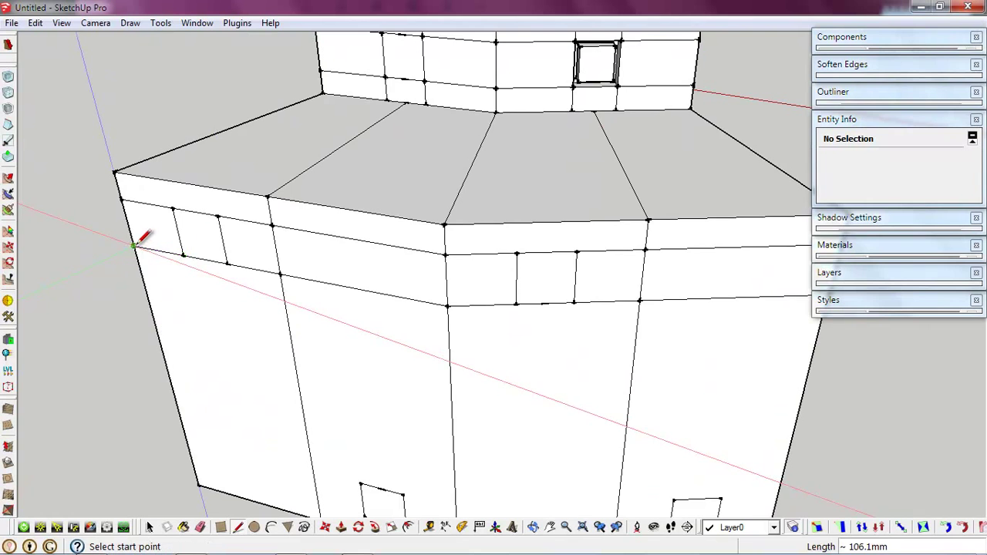
scroll(137, 241, "down", 3)
scroll(620, 422, "up", 3)
left_click(643, 422)
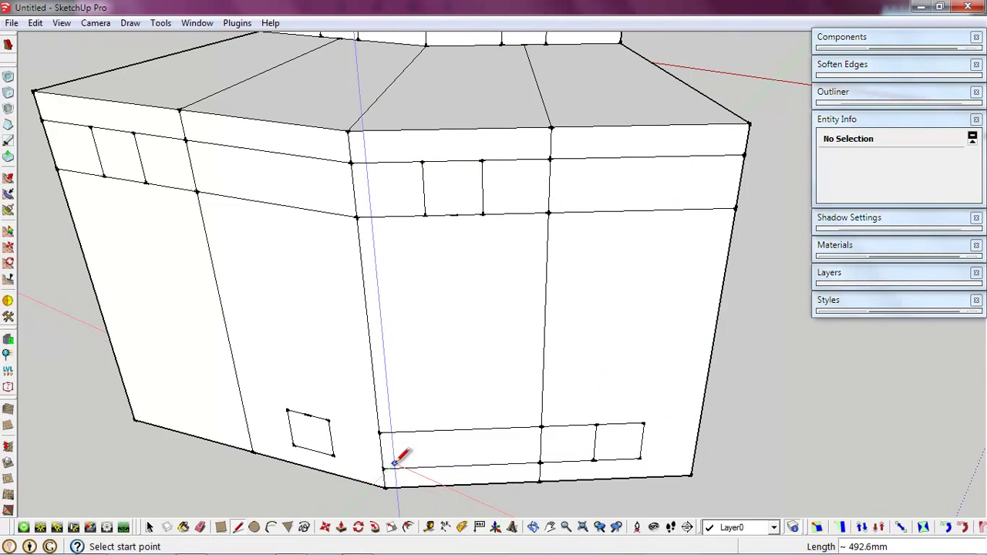
scroll(394, 461, "down", 2)
scroll(399, 452, "up", 2)
scroll(524, 449, "up", 3)
left_click(559, 409)
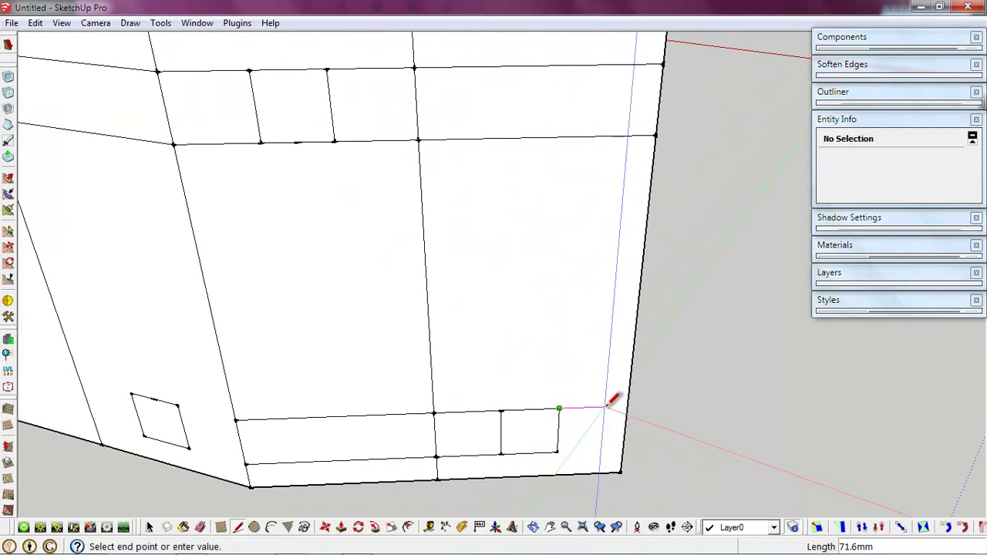
left_click(623, 447)
- On the base's other side, run lines from the lower window's corners to the base's left corner
mouse_move(638, 447)
middle_mouse_down()
mouse_move(584, 418)
mouse_move(381, 410)
middle_mouse_up()
scroll(378, 409, "up", 2)
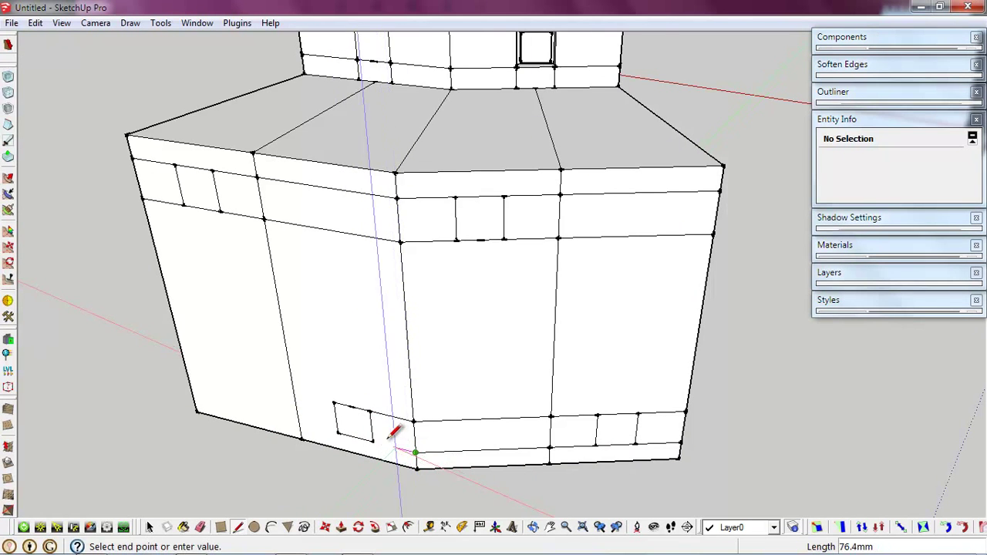
middle_click_drag(378, 431, 330, 408)
scroll(451, 436, "up", 2)
left_click(436, 437)
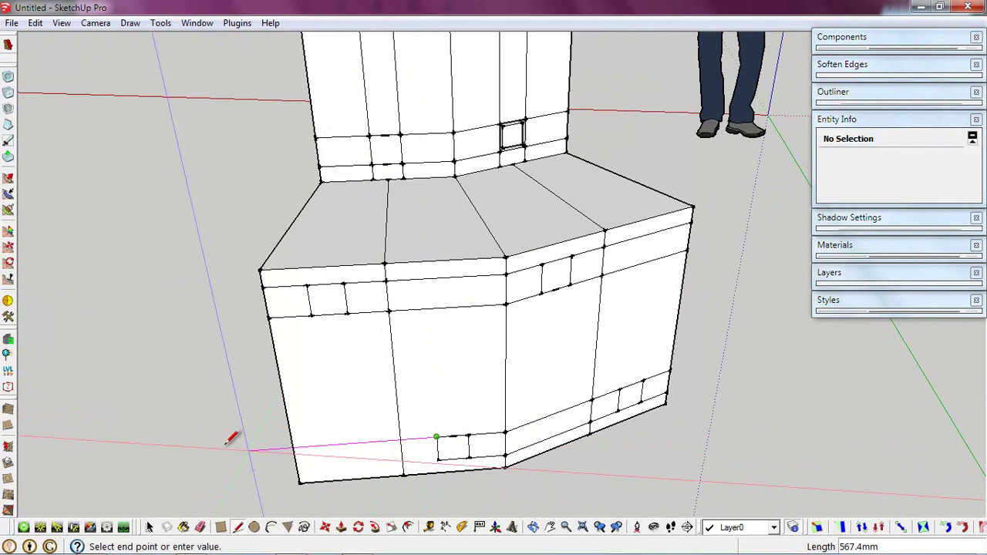
left_click(294, 447)
left_click(437, 460)
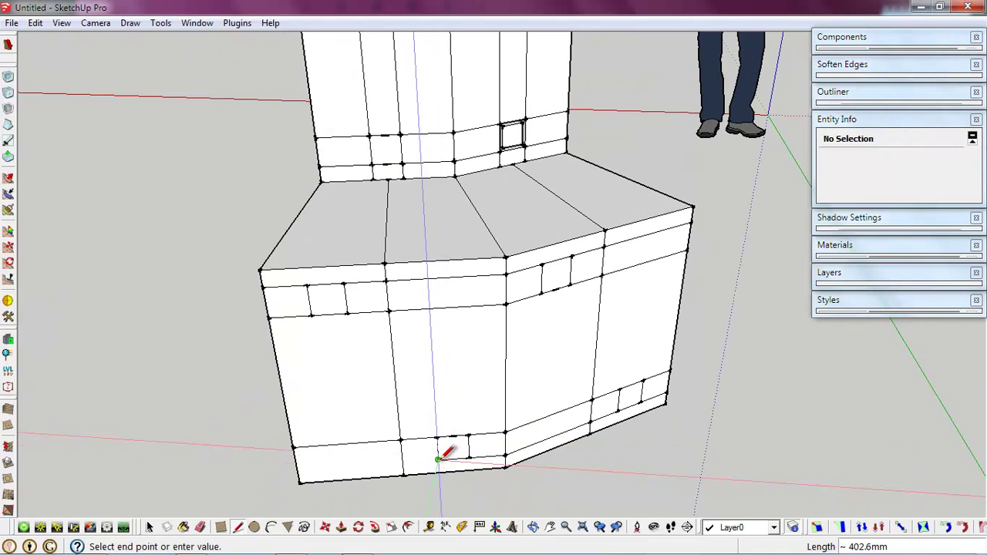
left_click(344, 283)
- Draw the first vertical panel edges between the base's top and bottom edges
mouse_move(342, 265)
middle_mouse_down()
mouse_move(491, 378)
mouse_move(569, 335)
mouse_move(577, 397)
mouse_move(441, 307)
mouse_move(320, 247)
middle_mouse_up()
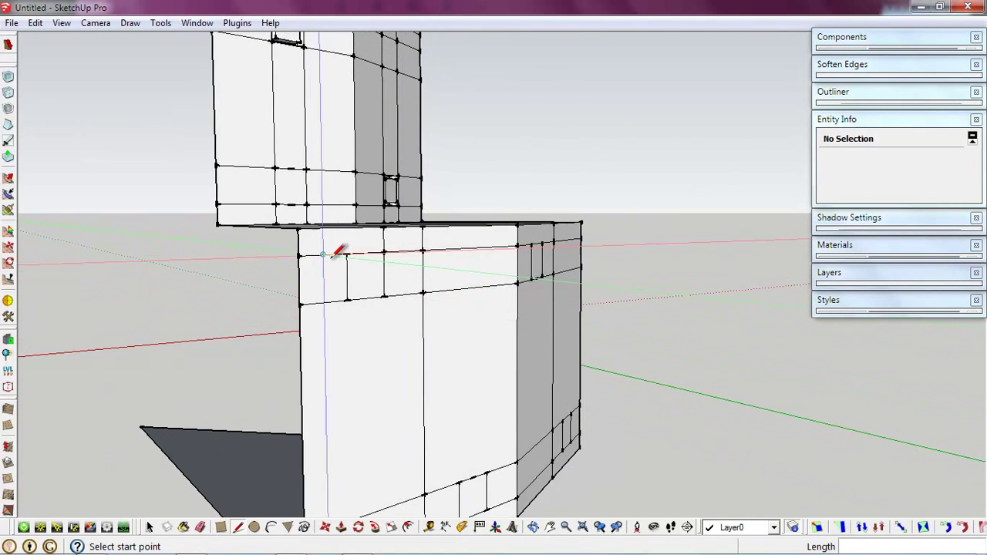
left_click(346, 253)
left_click(347, 228)
mouse_move(346, 299)
middle_mouse_down()
mouse_move(367, 258)
mouse_move(347, 430)
middle_mouse_up()
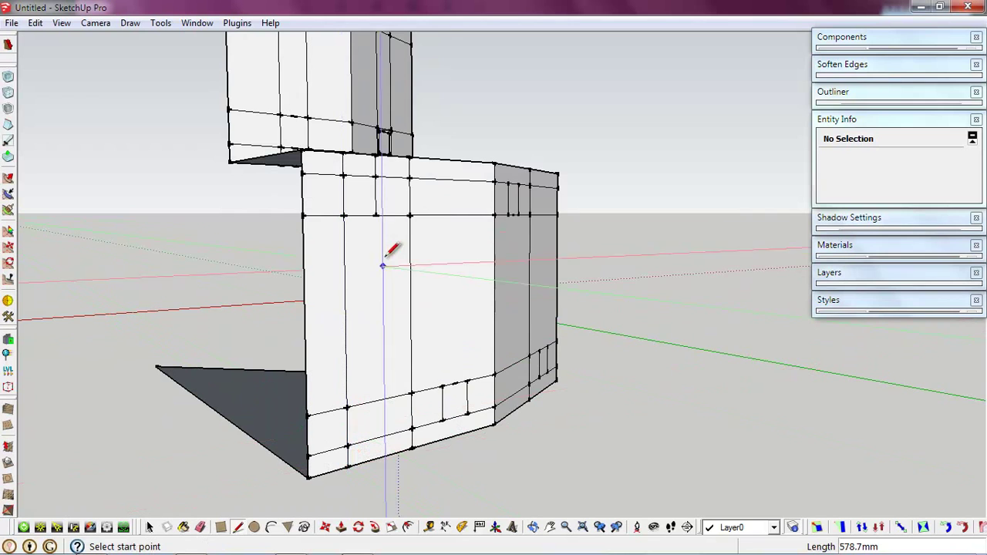
left_click(377, 216)
scroll(386, 436, "up", 2)
scroll(383, 458, "up", 2)
left_click(379, 465)
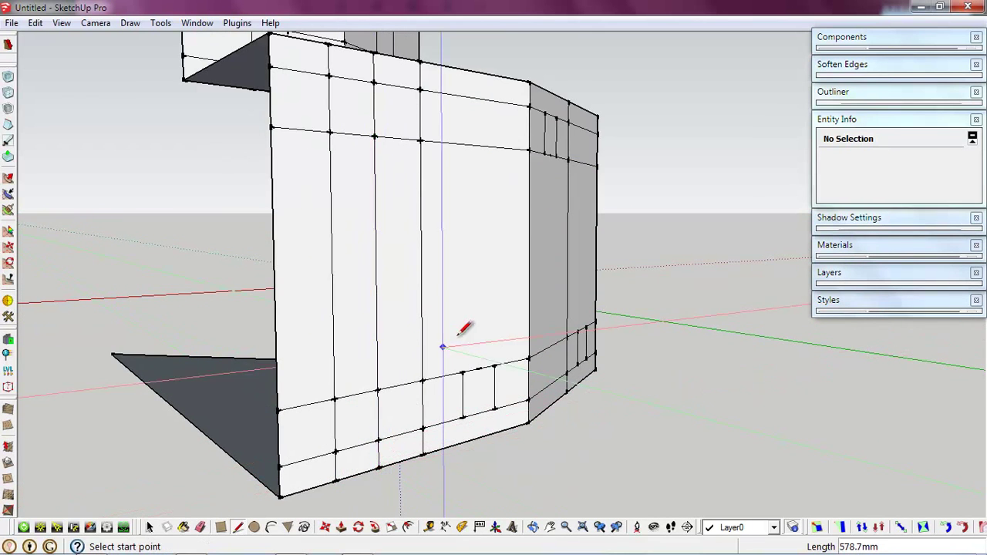
- Draw vertical lines from the lower band up to the top edge on the front faces
middle_click_drag(405, 409, 437, 348)
left_click(441, 368)
left_click(440, 132)
left_click(475, 363)
middle_click_drag(462, 265, 494, 255)
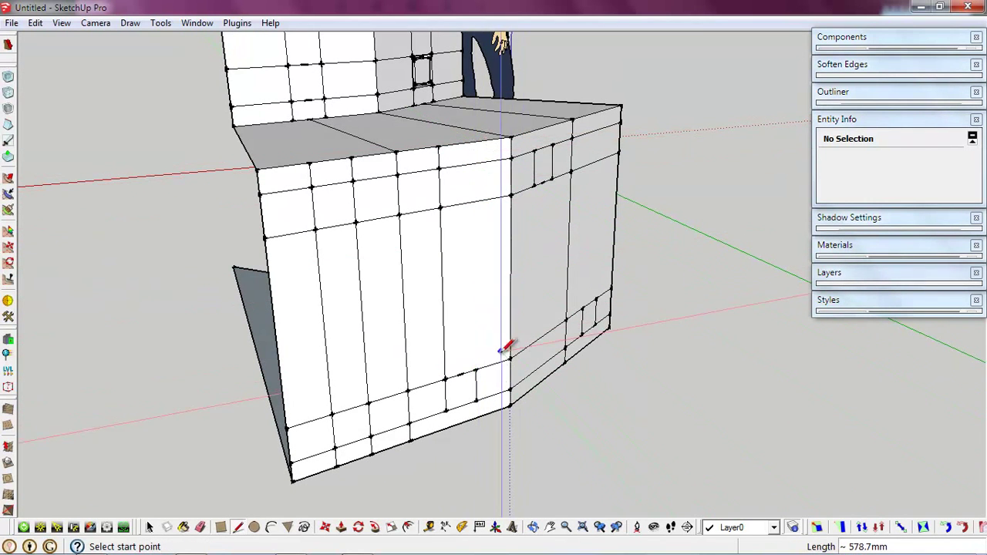
left_click(476, 370)
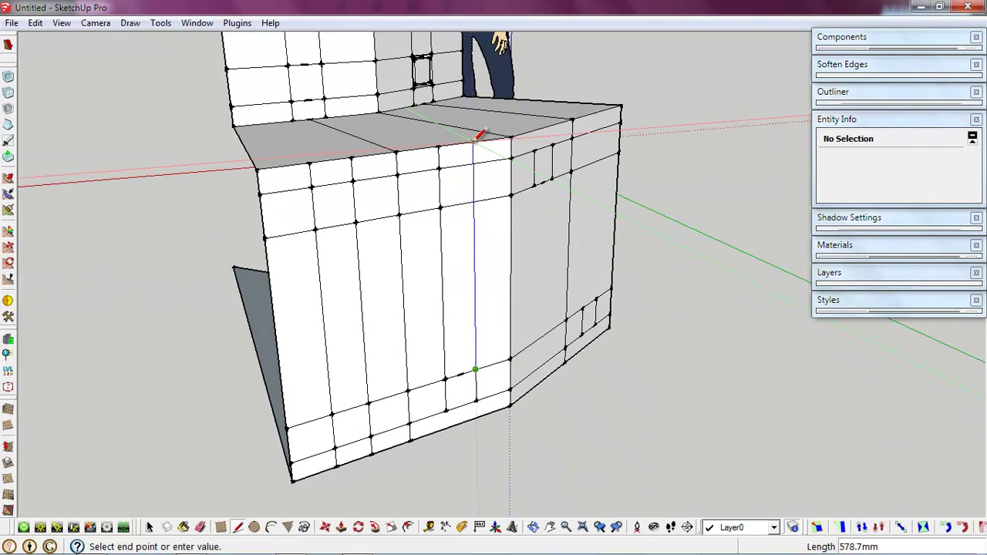
left_click(471, 141)
scroll(449, 420, "up", 3)
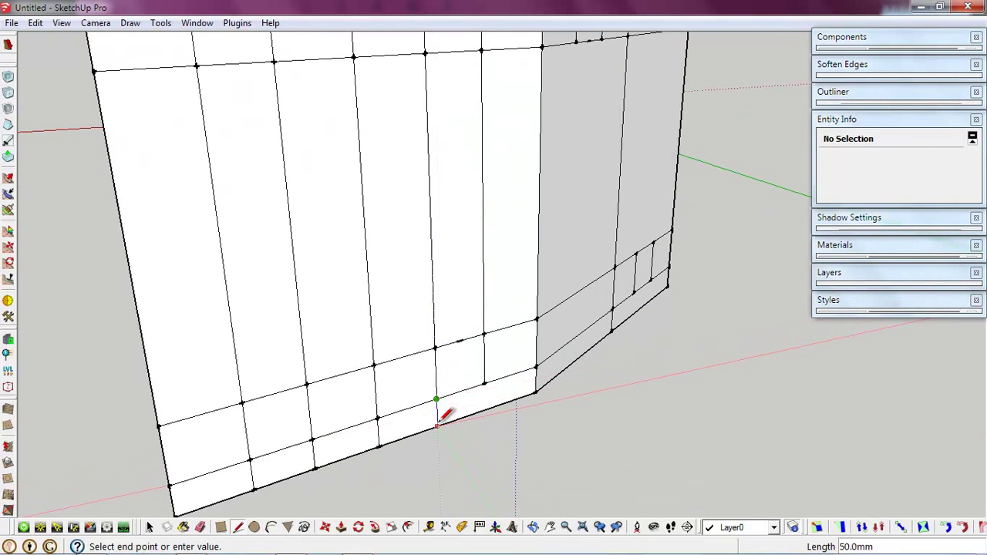
scroll(488, 404, "down", 3)
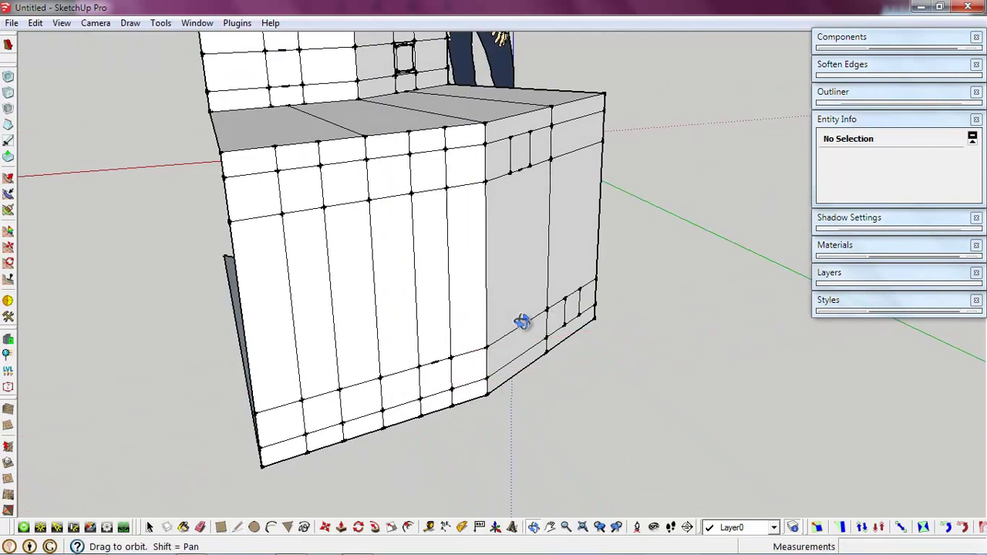
left_click(529, 183)
scroll(525, 169, "up", 2)
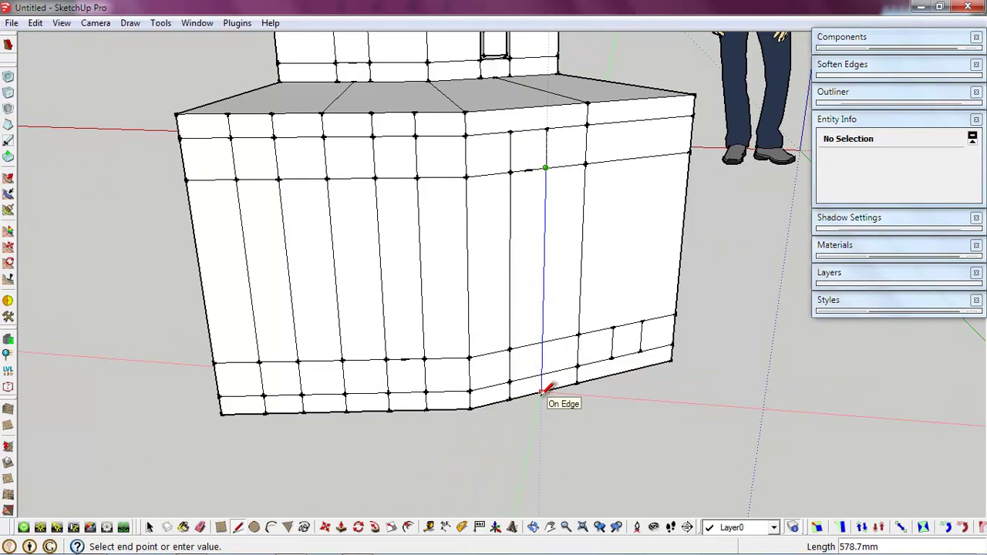
- Add two more vertical lines from the lower band to the top edge on the next face
mouse_move(610, 356)
middle_mouse_down()
mouse_move(514, 355)
mouse_move(476, 307)
mouse_move(632, 373)
middle_mouse_up()
left_click(606, 381)
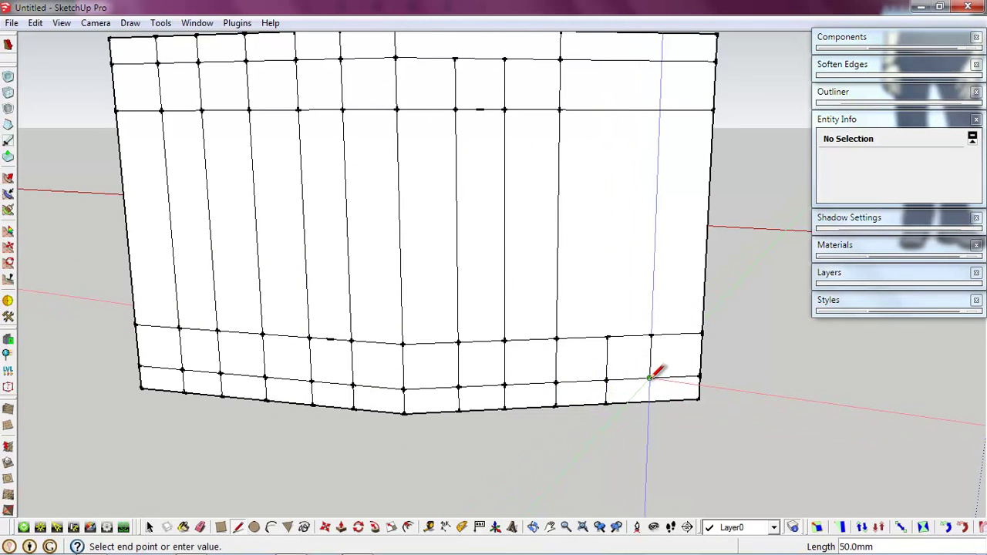
left_click(608, 334)
scroll(609, 333, "down", 2)
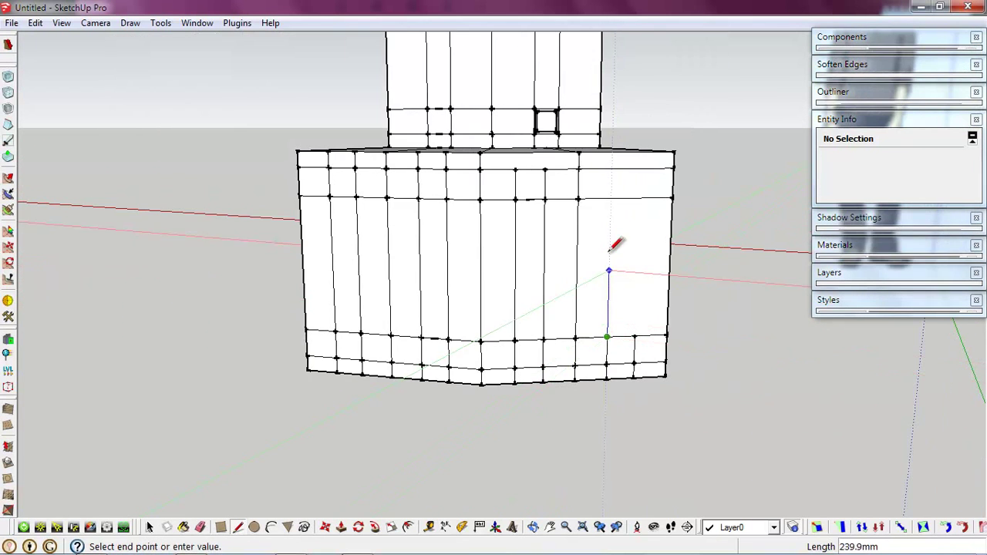
left_click(612, 151)
left_click(633, 336)
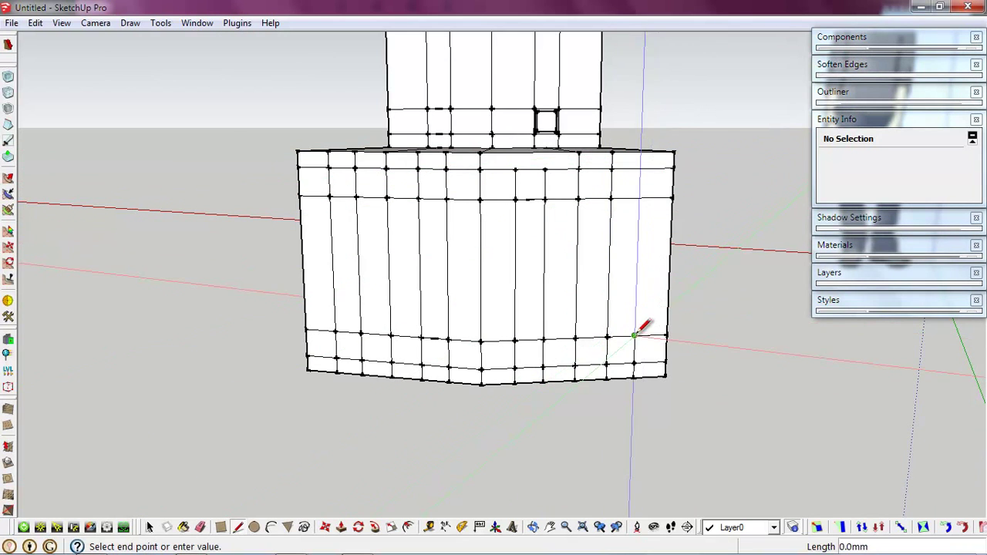
left_click(640, 151)
- Start a last edge at the top-edge vertex, then cancel it and return to Select
mouse_move(564, 154)
middle_mouse_down()
mouse_move(560, 203)
mouse_move(529, 185)
middle_mouse_up()
left_click(524, 188)
left_click(566, 178)
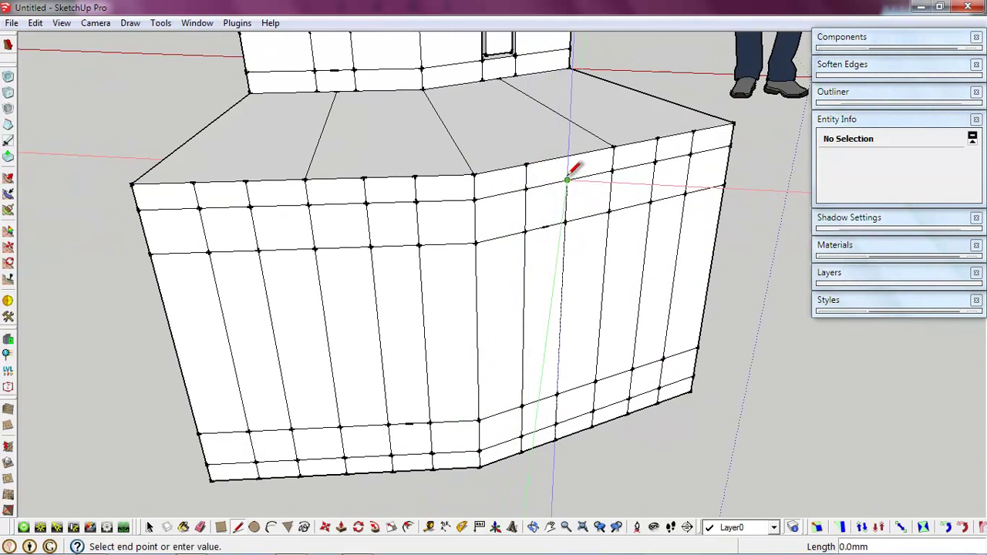
type("50.5")
left_click(567, 178)
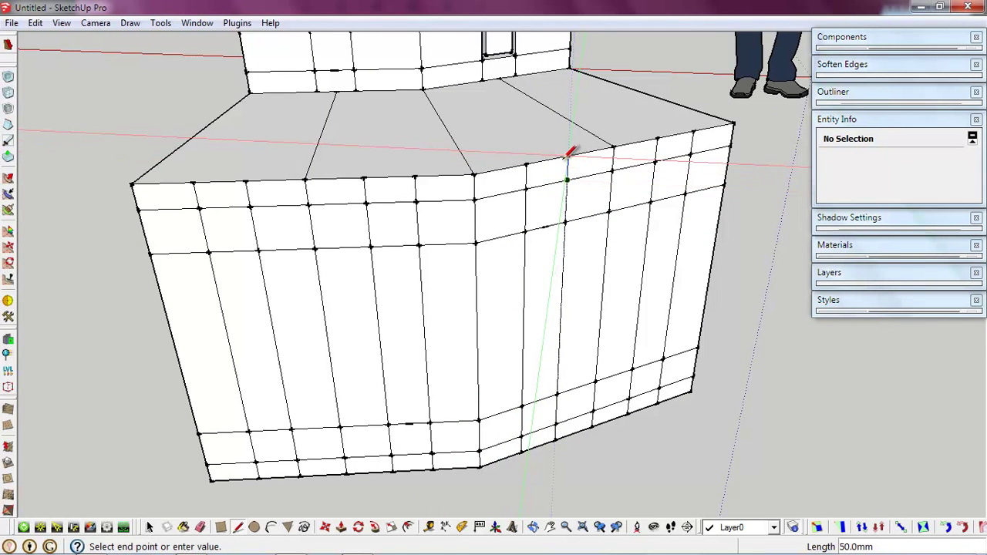
scroll(566, 156, "up", 2)
key("space")
mouse_move(568, 153)
middle_mouse_down()
mouse_move(540, 249)
mouse_move(522, 255)
middle_mouse_up()
key("l")
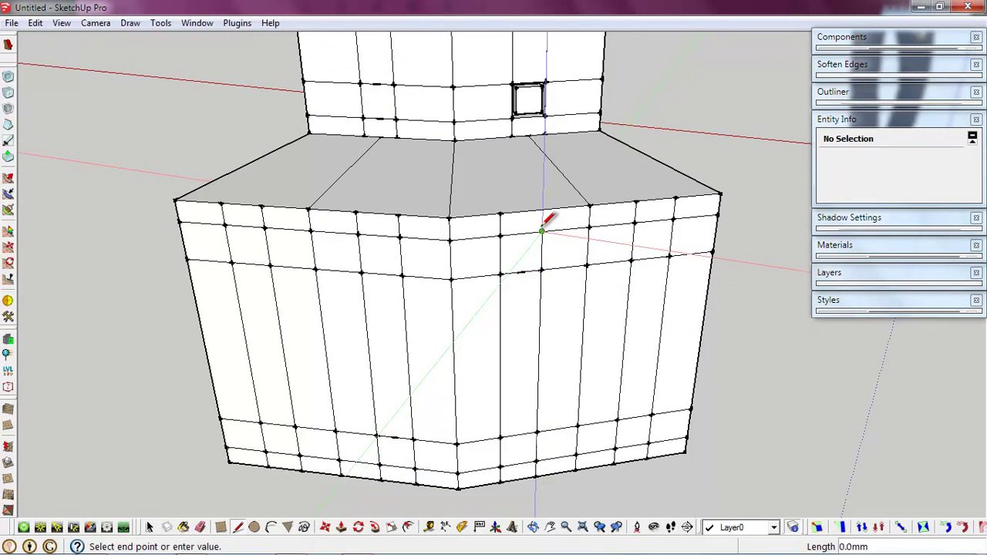
scroll(542, 230, "up", 2)
key("Escape")
scroll(583, 286, "down", 3)
key("space")
scroll(621, 429, "up", 2)
scroll(632, 432, "up", 2)
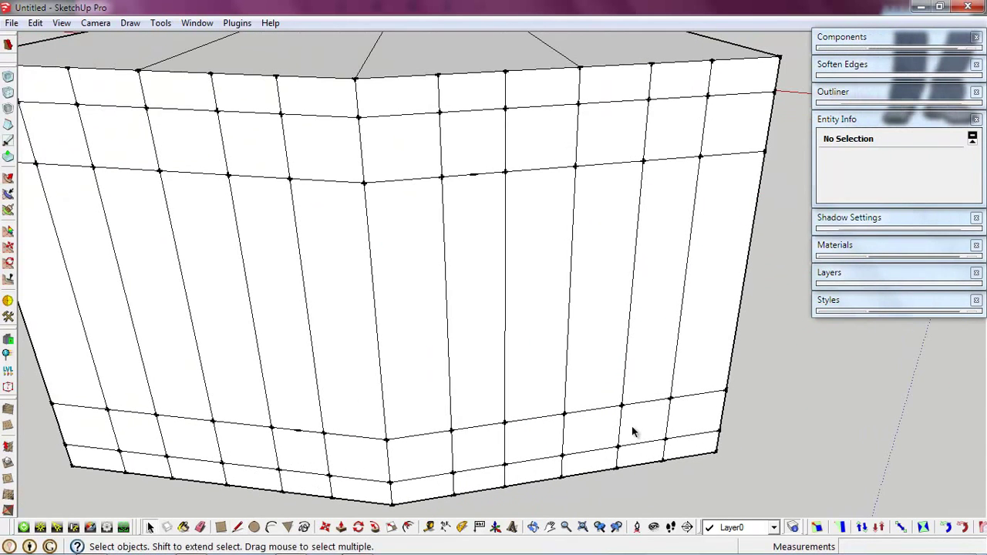
- Push the two small window panels 36 mm into the base and check the recesses
left_click(639, 438)
left_click(625, 404)
scroll(625, 404, "down", 3)
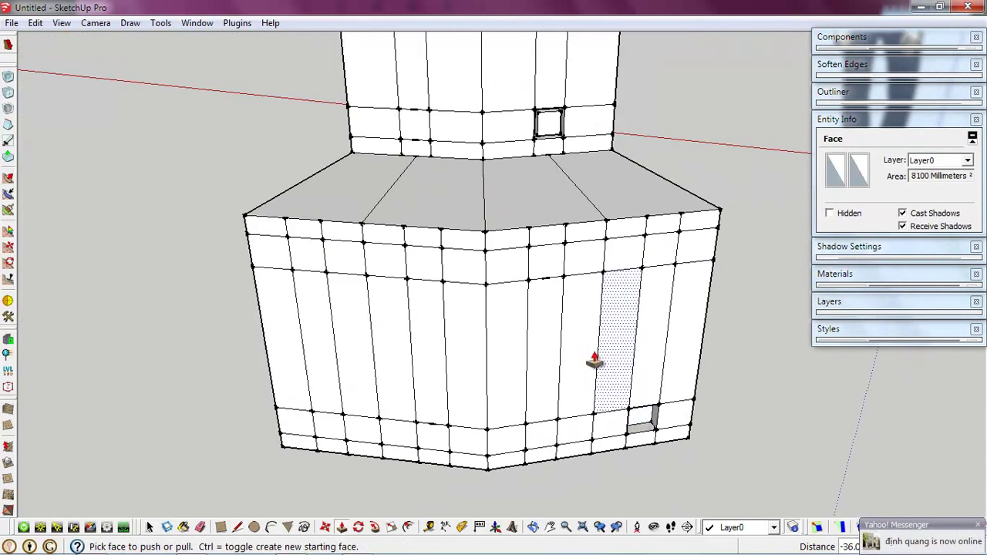
middle_click_drag(431, 352, 441, 446)
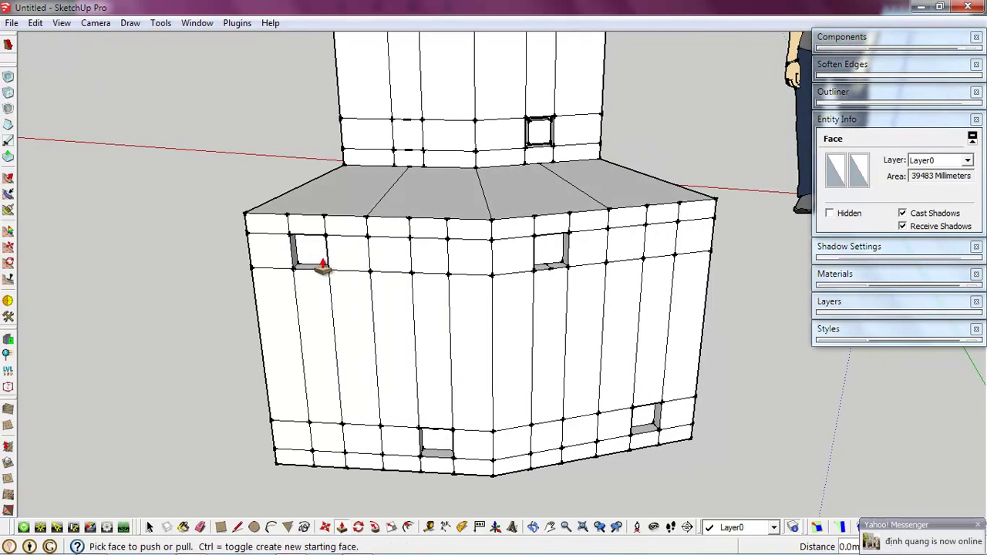
mouse_move(573, 346)
middle_mouse_down()
mouse_move(612, 252)
mouse_move(676, 195)
mouse_move(627, 133)
mouse_move(514, 280)
mouse_move(502, 357)
mouse_move(436, 458)
mouse_move(611, 416)
mouse_move(392, 326)
mouse_move(329, 181)
mouse_move(271, 414)
mouse_move(348, 300)
mouse_move(295, 249)
mouse_move(347, 398)
mouse_move(440, 324)
mouse_move(365, 374)
mouse_move(581, 363)
mouse_move(529, 347)
mouse_move(594, 321)
mouse_move(511, 337)
mouse_move(599, 388)
mouse_move(478, 308)
mouse_move(331, 326)
mouse_move(193, 425)
mouse_move(516, 289)
mouse_move(510, 330)
mouse_move(346, 414)
mouse_move(480, 346)
mouse_move(448, 324)
mouse_move(323, 448)
mouse_move(524, 316)
mouse_move(588, 330)
mouse_move(505, 312)
mouse_move(476, 342)
middle_mouse_up()
key("space")
- Select all the edge segments of the base's top outer rim
left_click(485, 342)
left_click(511, 324, "shift")
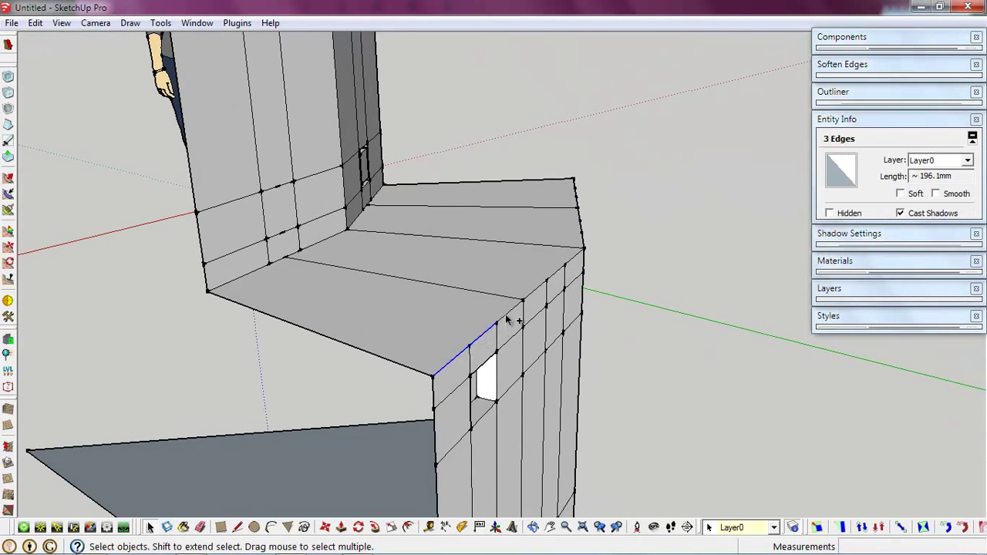
middle_click_drag(535, 319, 523, 307)
left_click(521, 287, "shift")
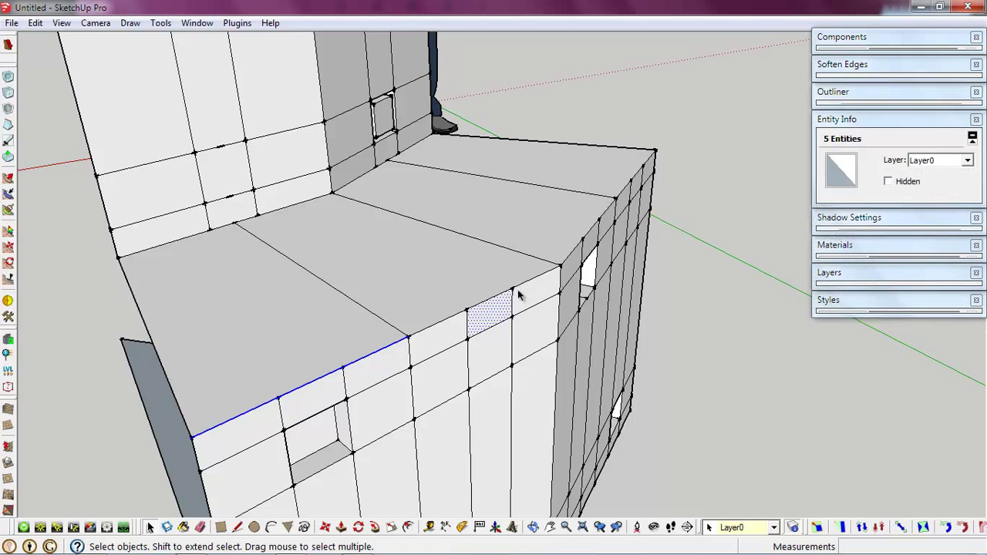
left_click(462, 313, "shift")
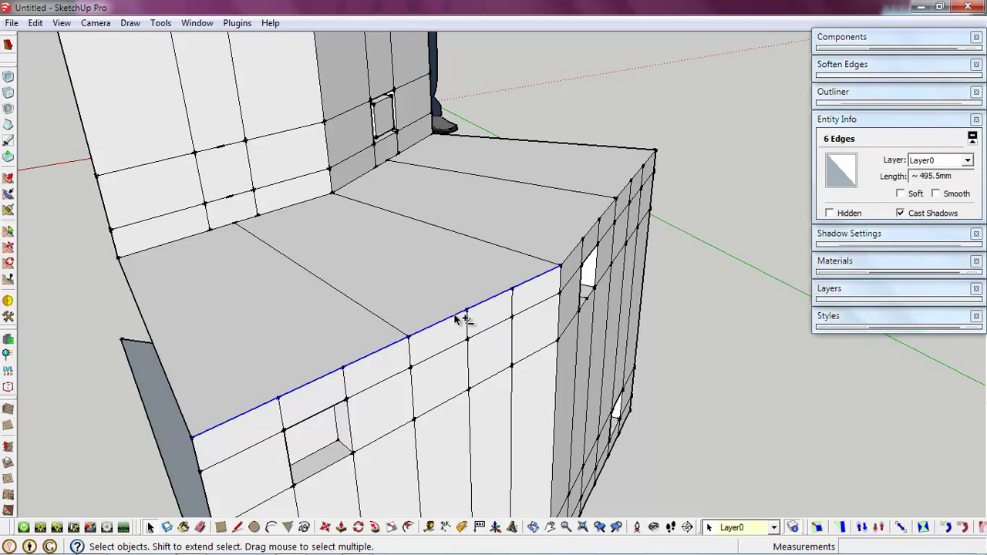
middle_click_drag(458, 318, 542, 269)
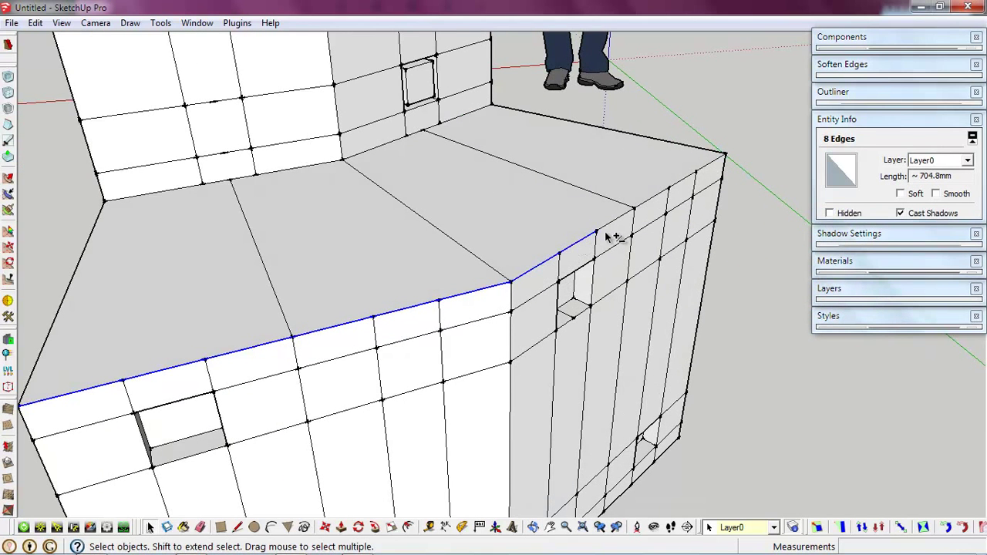
left_click(699, 173, "shift")
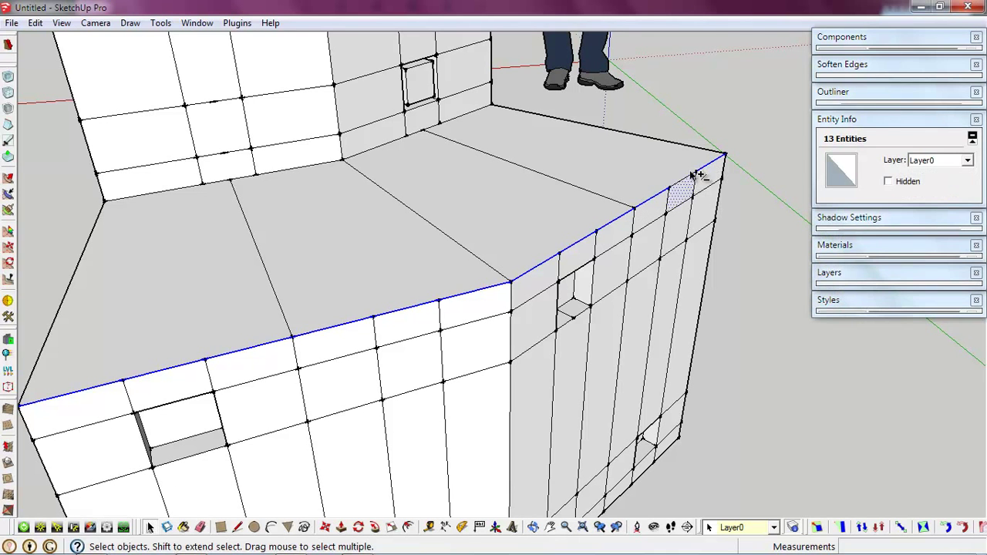
left_click(675, 191, "shift")
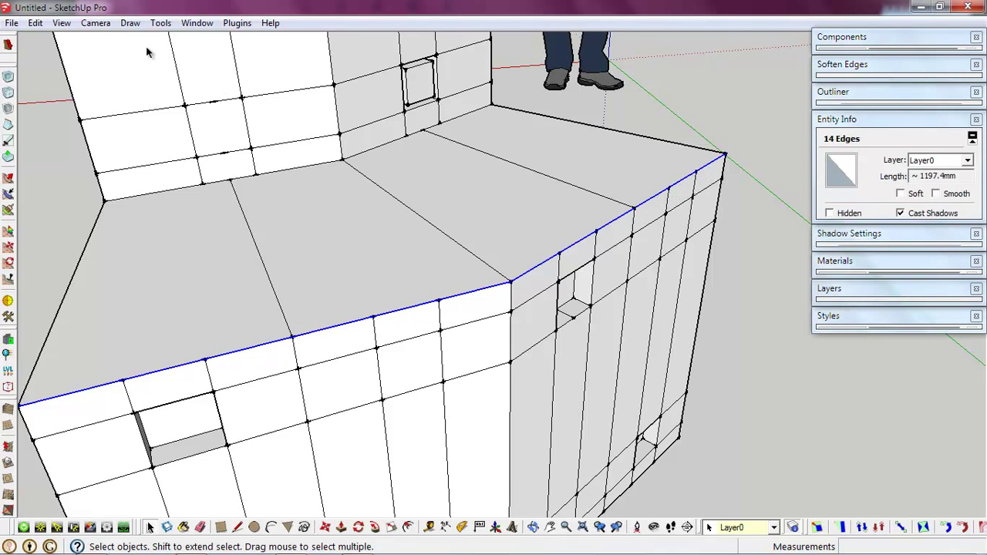
- Show the Round Corner toolbar and bevel the selected rim with a 30 mm offset
left_click(62, 23)
mouse_move(89, 39)
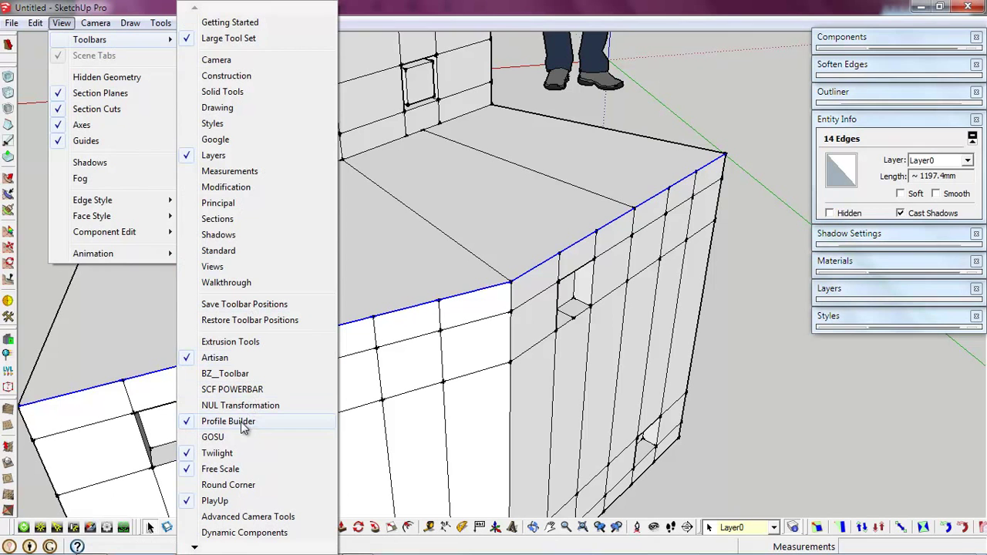
left_click(239, 486)
left_click(677, 348)
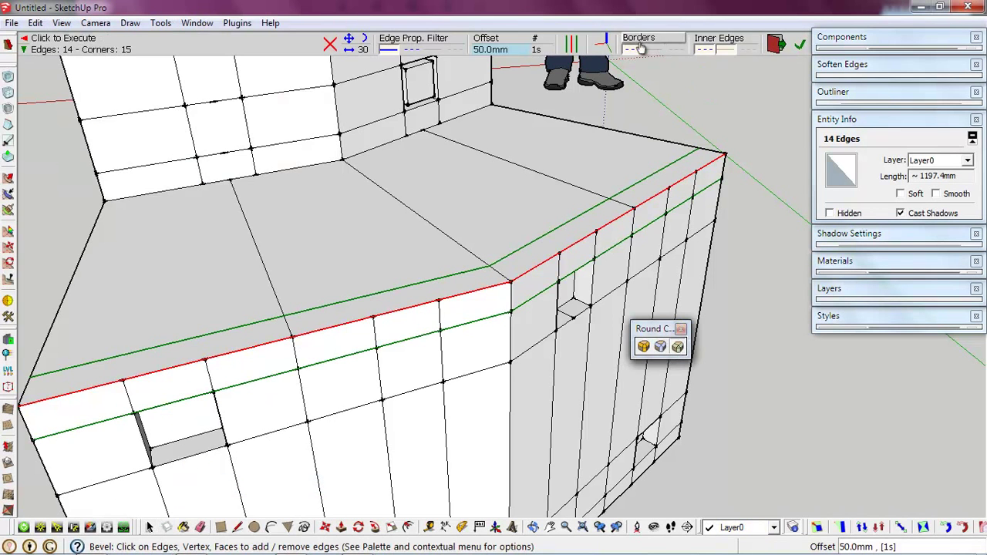
left_click(512, 52)
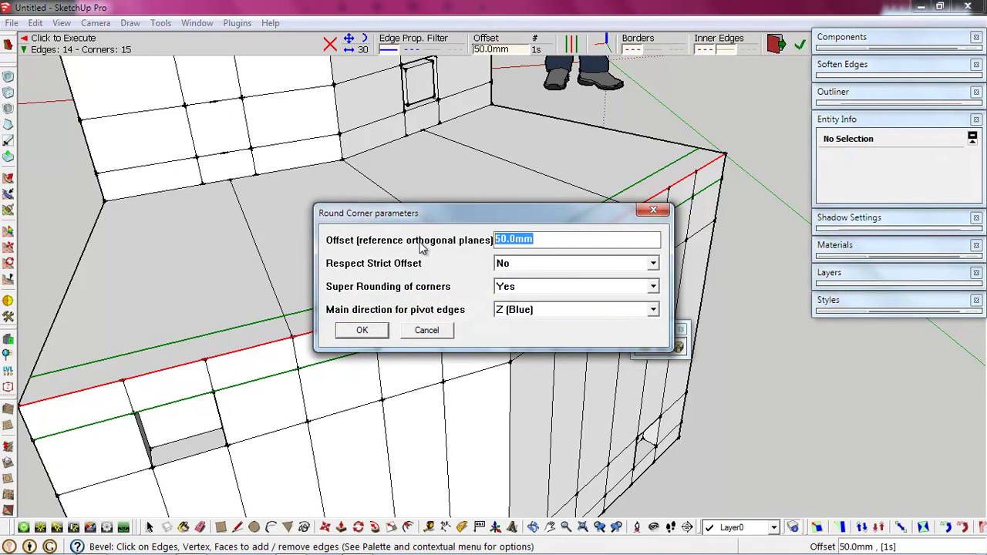
type("30")
key("Return")
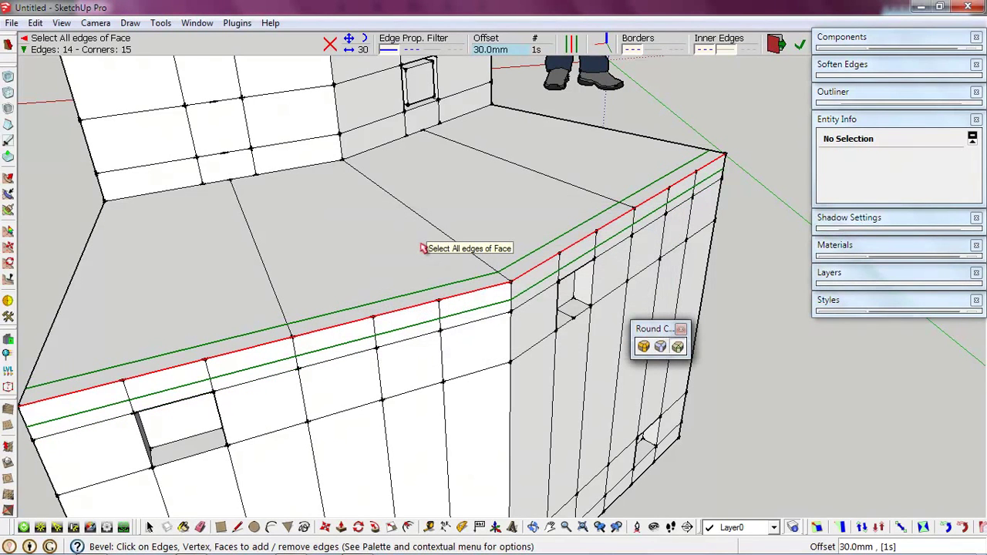
key("Return")
mouse_move(422, 248)
middle_mouse_down()
mouse_move(610, 316)
mouse_move(216, 225)
mouse_move(450, 309)
mouse_move(586, 331)
middle_mouse_up()
key("space")
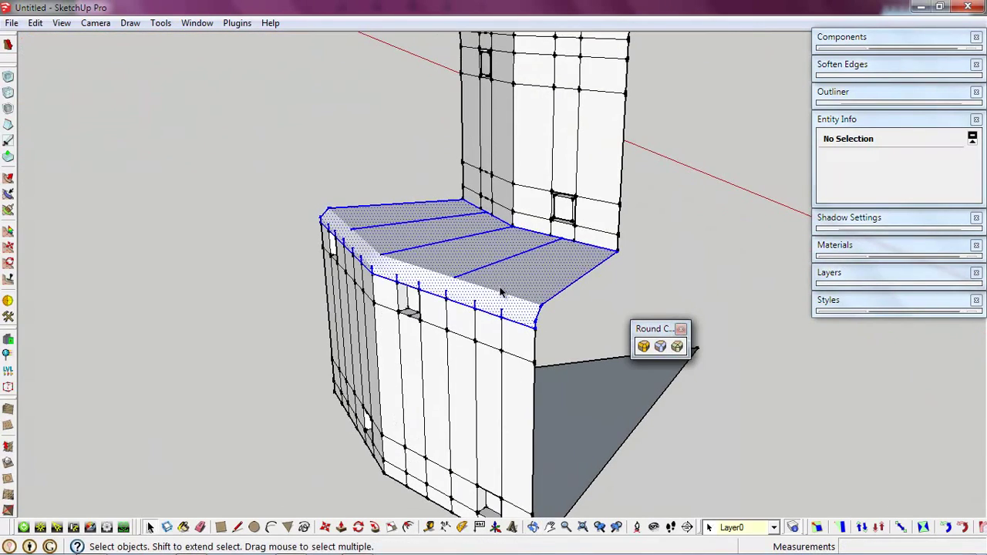
- Select the whole model, try the edge softening angle and reset it, then clear the selection
key("ctrl+a")
left_click(863, 65)
mouse_move(825, 120)
left_mouse_down()
mouse_move(848, 124)
mouse_move(823, 120)
left_mouse_up()
middle_click_drag(728, 148, 417, 362)
scroll(417, 363, "down", 3)
left_click(557, 310)
mouse_move(558, 311)
middle_mouse_down()
mouse_move(418, 286)
mouse_move(432, 308)
middle_mouse_up()
scroll(432, 309, "up", 3)
mouse_move(476, 522)
middle_mouse_down()
mouse_move(544, 311)
mouse_move(763, 193)
mouse_move(590, 441)
mouse_move(539, 463)
mouse_move(557, 399)
mouse_move(517, 372)
middle_mouse_up()
- Switch to the Top standard view with Parallel Projection and zoom in on the corner
scroll(399, 328, "up", 2)
left_click(96, 22)
left_click(300, 68)
left_click(95, 23)
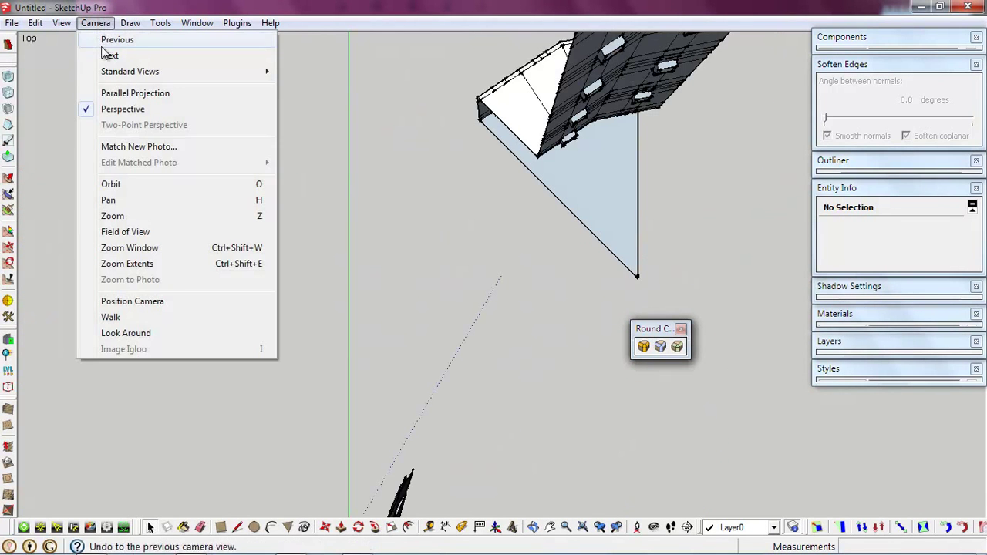
left_click(126, 92)
scroll(299, 365, "up", 1)
scroll(495, 296, "up", 1)
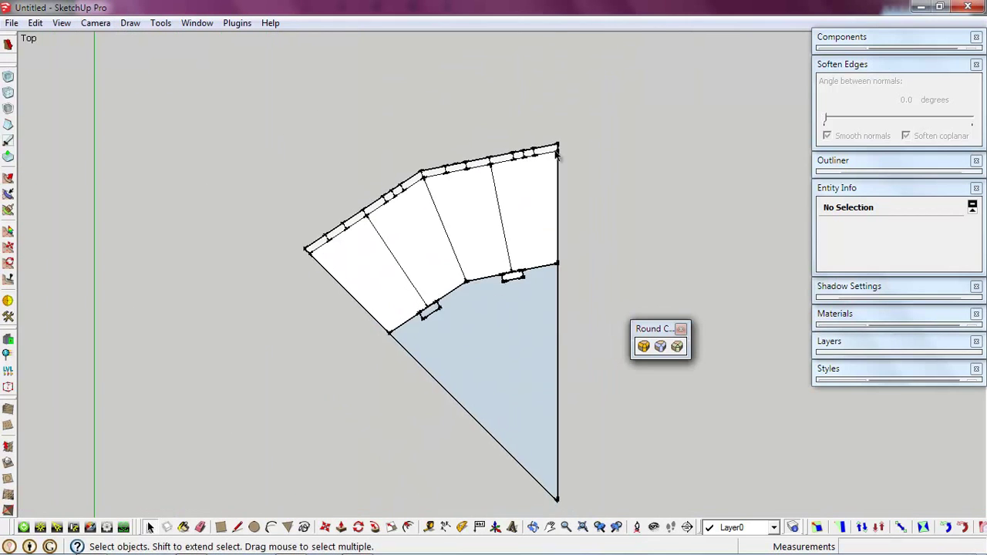
scroll(559, 192, "up", 2)
scroll(529, 340, "up", 2)
scroll(503, 309, "down", 2)
scroll(499, 314, "up", 2)
scroll(529, 267, "down", 3)
scroll(516, 445, "down", 2)
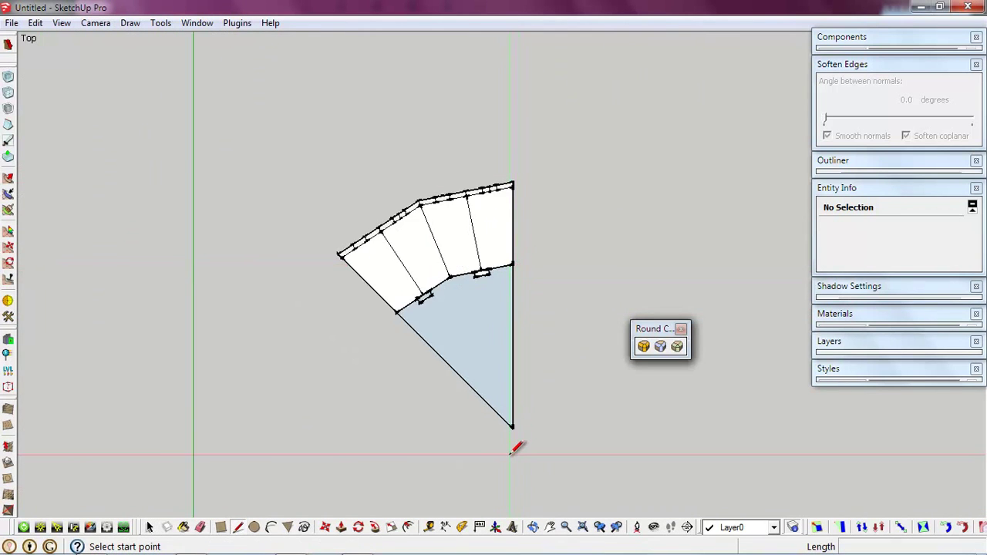
scroll(515, 410, "up", 3)
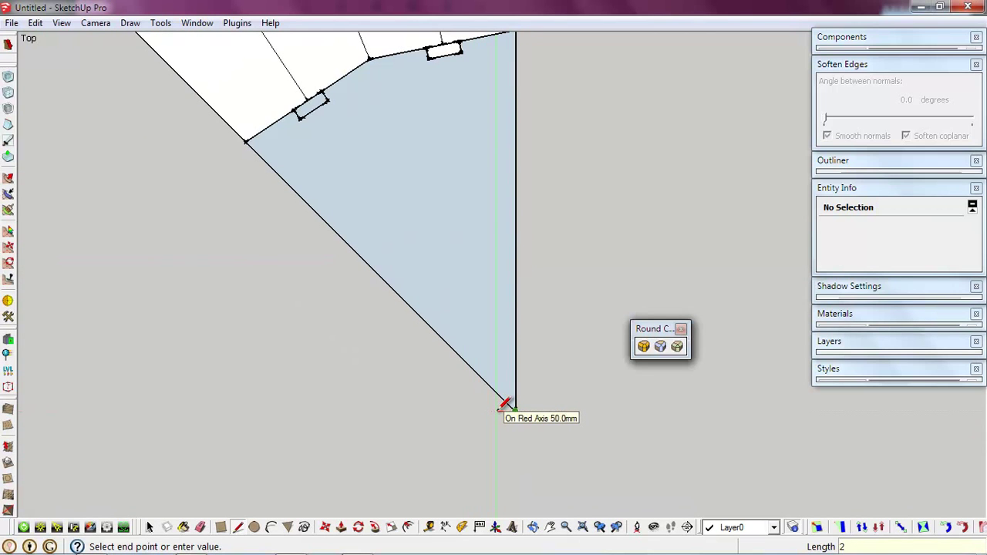
left_click(7, 141)
scroll(551, 404, "up", 2)
scroll(463, 440, "down", 1)
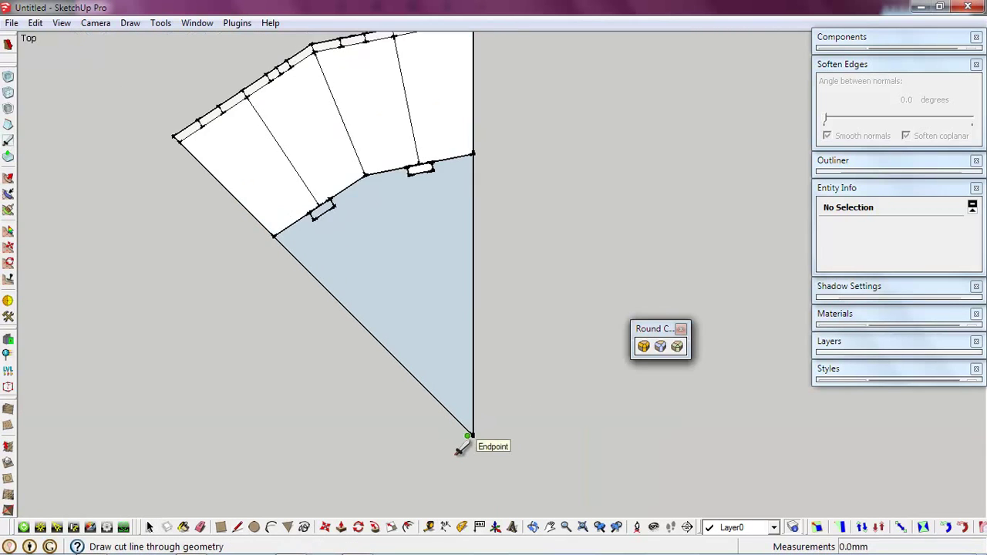
scroll(467, 438, "down", 2)
left_click(469, 434)
scroll(447, 154, "up", 2)
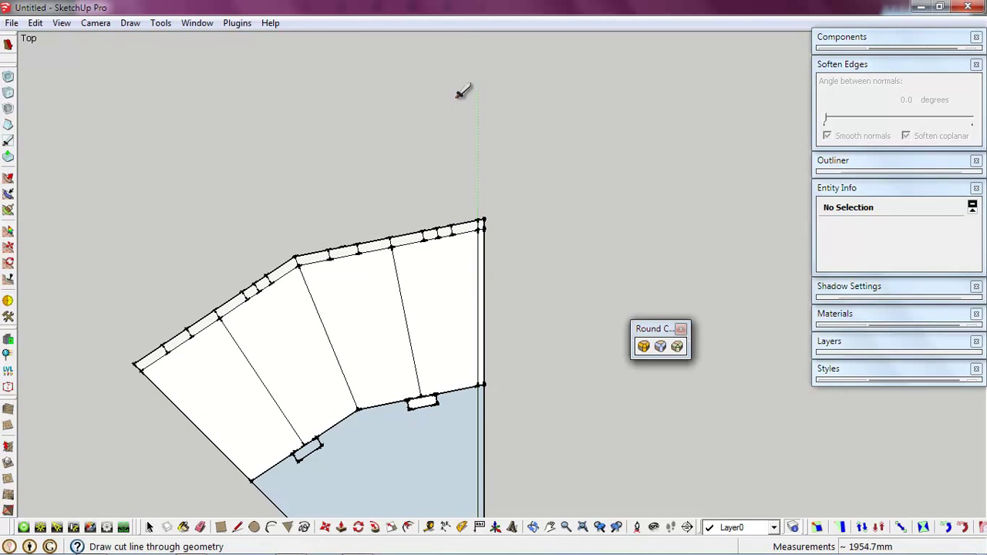
scroll(461, 93, "down", 3)
scroll(451, 154, "up", 1)
scroll(337, 189, "up", 1)
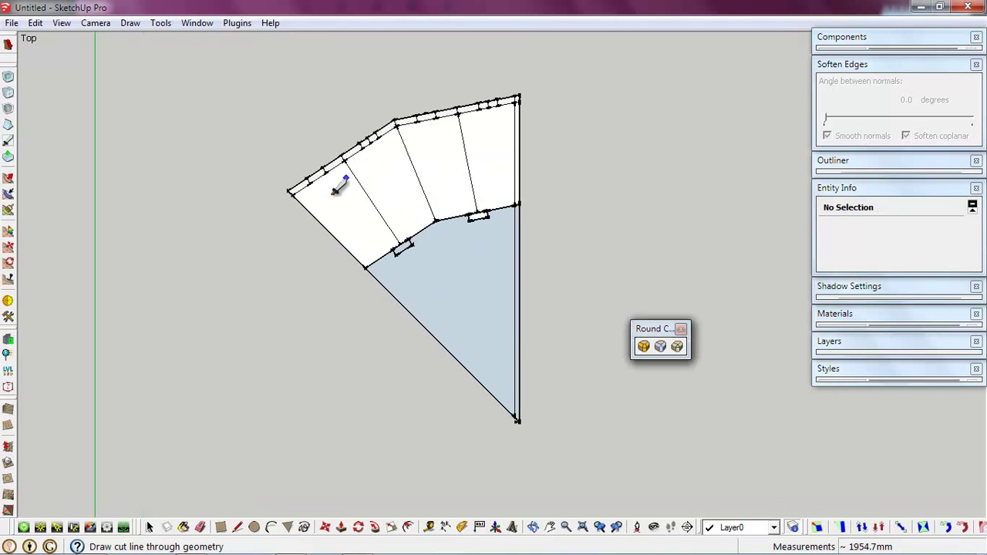
scroll(439, 293, "down", 1)
scroll(458, 335, "up", 1)
scroll(501, 388, "up", 3)
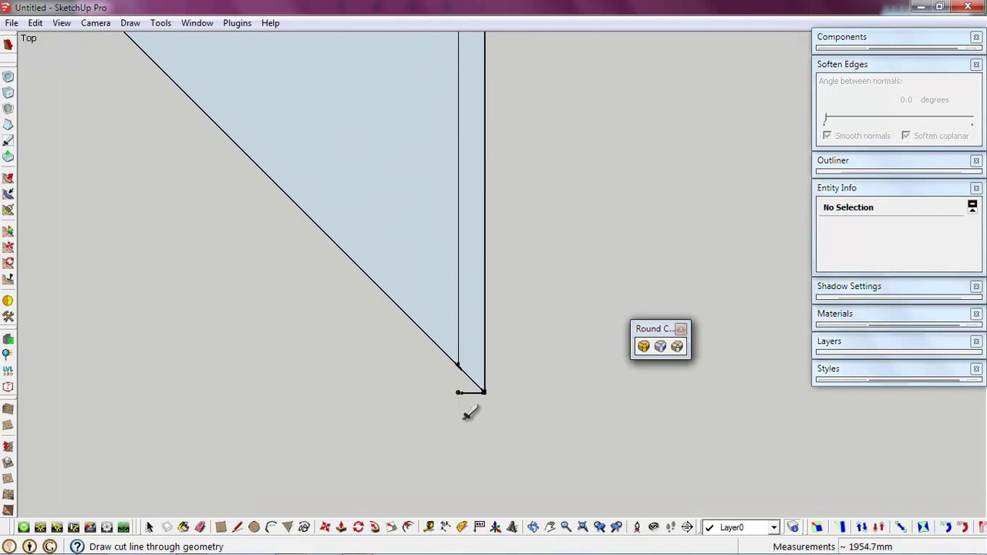
middle_click_drag(491, 406, 488, 402)
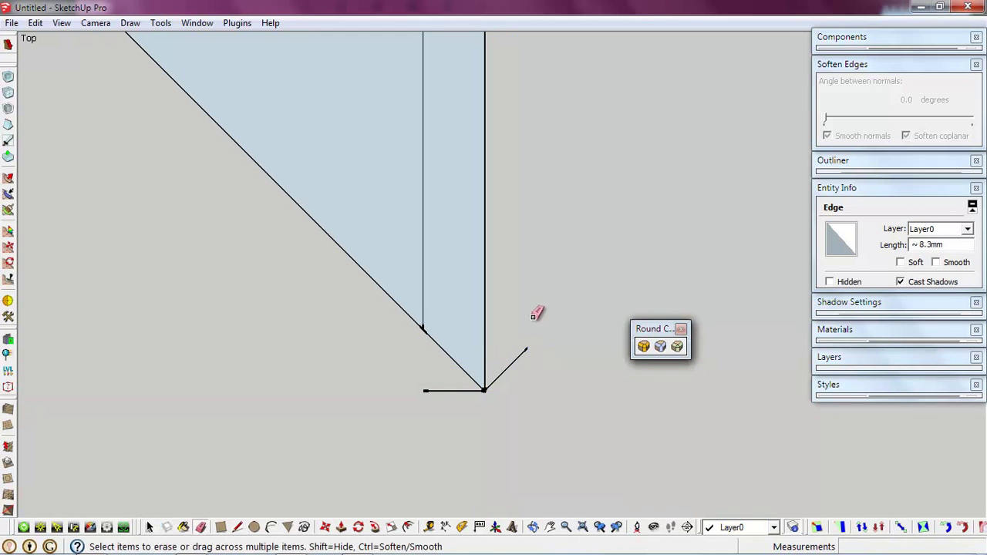
key("space")
left_click(495, 368)
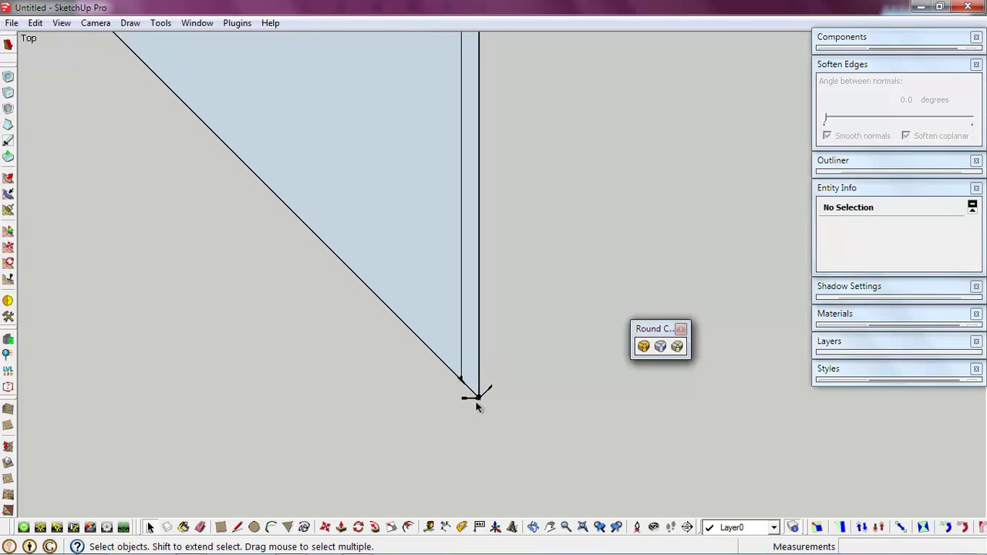
scroll(478, 401, "up", 1)
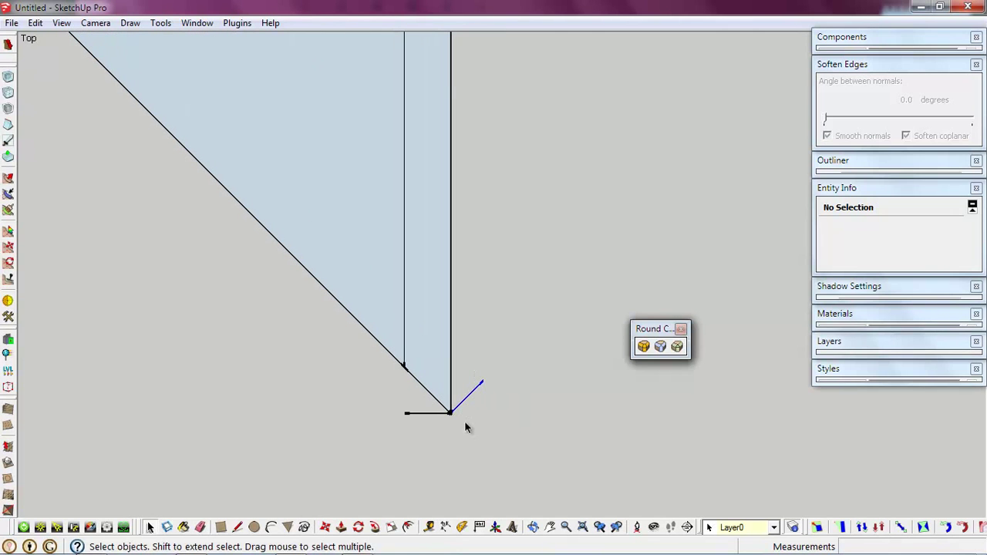
left_click_drag(473, 426, 462, 424)
key("m")
left_click(450, 412)
key("ctrl")
scroll(500, 449, "down", 1)
scroll(498, 447, "down", 1)
scroll(498, 447, "down", 2)
scroll(462, 409, "up", 1)
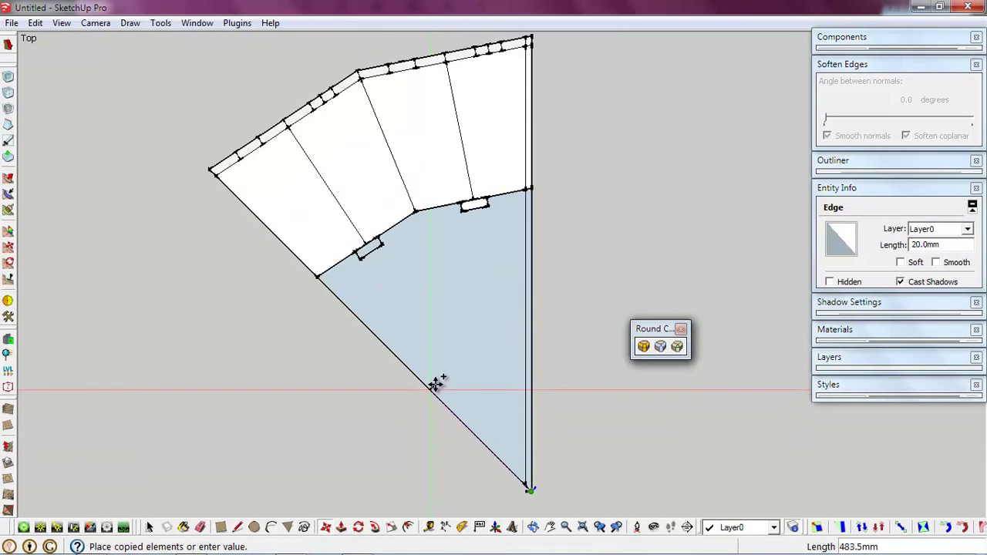
scroll(264, 165, "up", 2)
scroll(205, 165, "up", 2)
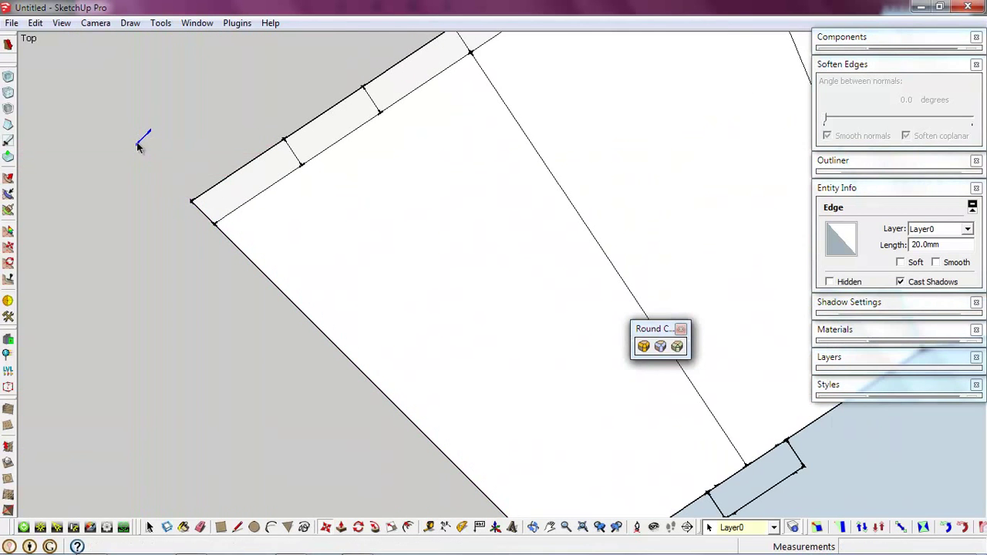
scroll(344, 390, "down", 3)
scroll(480, 455, "up", 2)
scroll(477, 458, "up", 1)
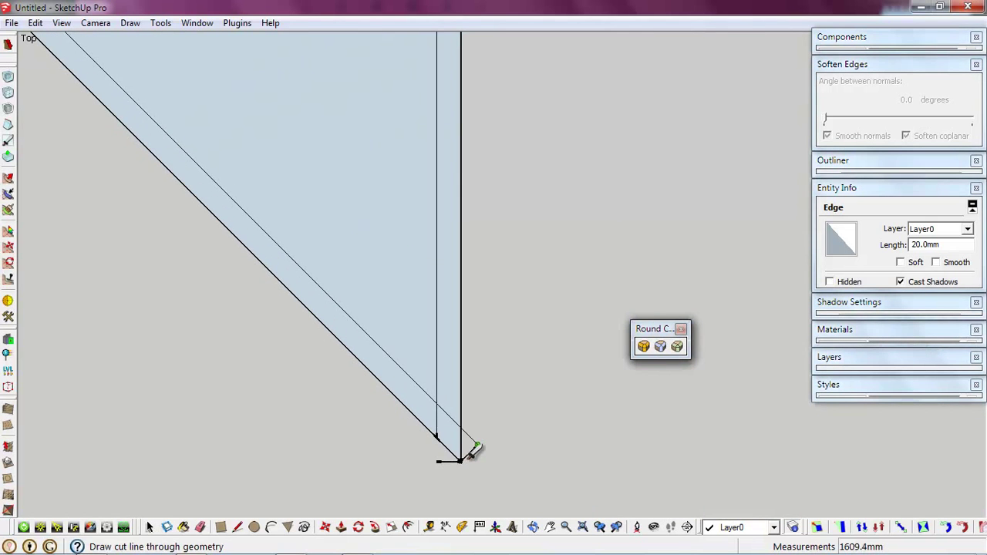
scroll(470, 461, "down", 2)
scroll(432, 309, "down", 1)
key("space")
scroll(194, 225, "up", 2)
scroll(205, 227, "up", 1)
scroll(206, 226, "down", 2)
scroll(432, 436, "up", 2)
scroll(441, 453, "up", 1)
scroll(442, 458, "up", 1)
left_click_drag(452, 407, 437, 436)
left_click(401, 447)
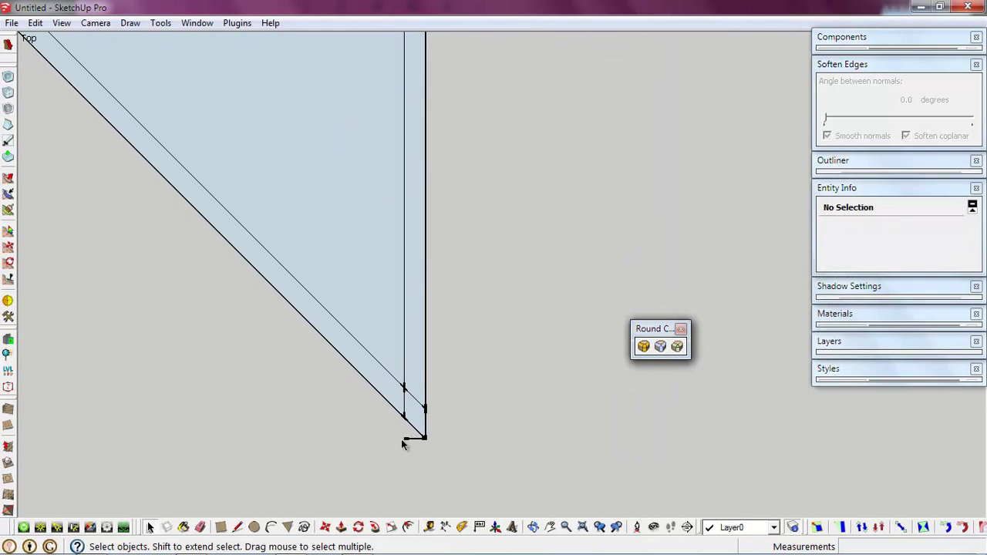
scroll(407, 450, "up", 1)
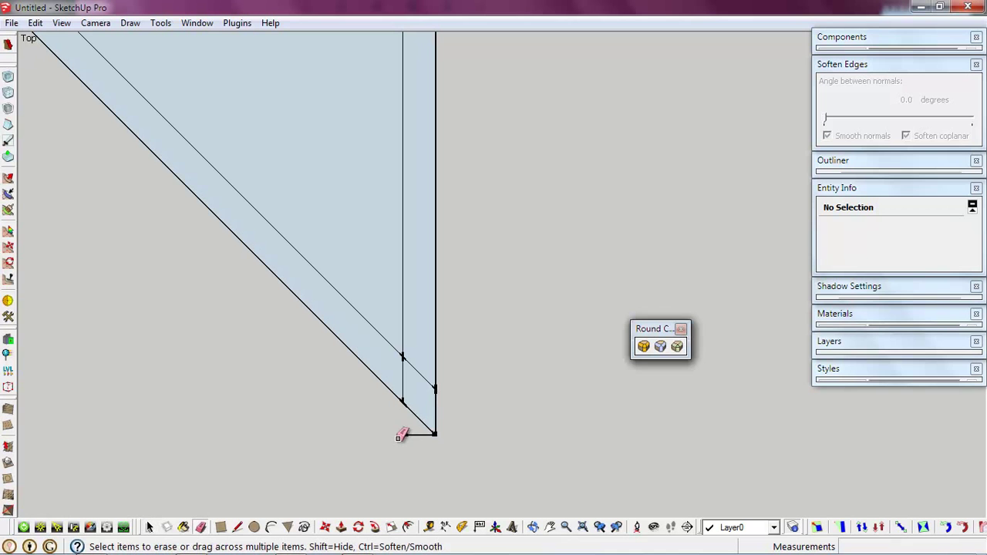
- Return to Perspective and zoom close to the base ledge under the tower window
left_click(96, 22)
left_click(127, 110)
middle_click_drag(539, 374, 640, 96)
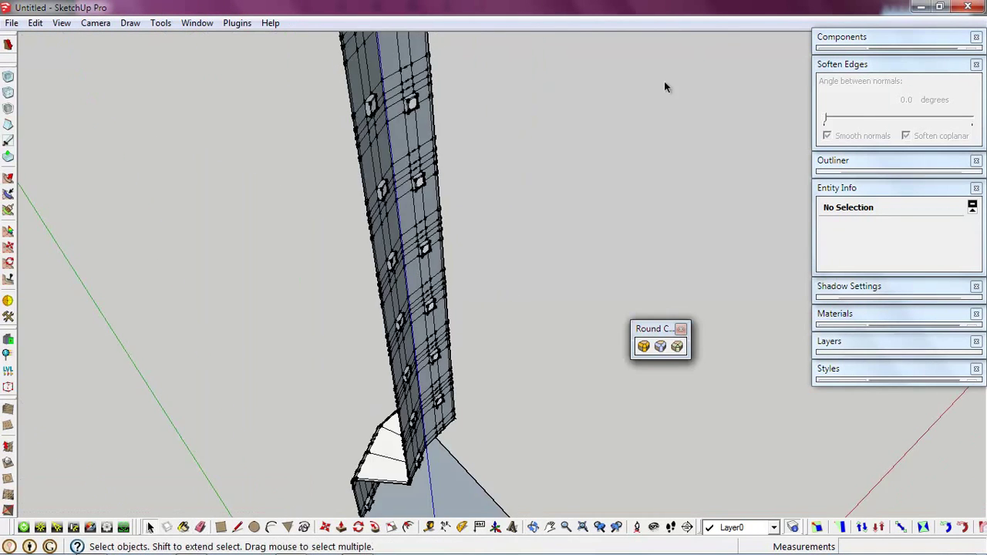
scroll(436, 500, "up", 5)
mouse_move(430, 440)
middle_mouse_down()
mouse_move(698, 244)
mouse_move(765, 84)
mouse_move(674, 41)
mouse_move(400, 97)
mouse_move(640, 178)
mouse_move(544, 447)
middle_mouse_up()
scroll(556, 416, "up", 3)
scroll(574, 361, "up", 2)
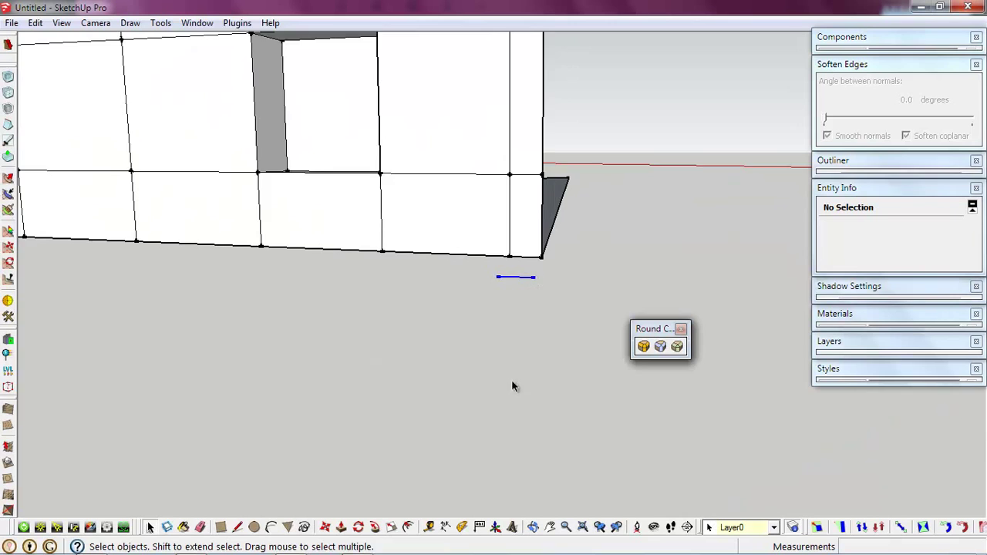
scroll(505, 416, "down", 2)
mouse_move(444, 201)
middle_mouse_down("shift")
mouse_move(432, 115)
mouse_move(460, 440)
mouse_move(452, 315)
mouse_move(462, 271)
mouse_move(478, 270)
middle_mouse_up("shift")
scroll(431, 244, "up", 3)
mouse_move(432, 244)
middle_mouse_down("shift")
mouse_move(353, 223)
mouse_move(517, 245)
middle_mouse_up("shift")
left_click(96, 24)
mouse_move(129, 71)
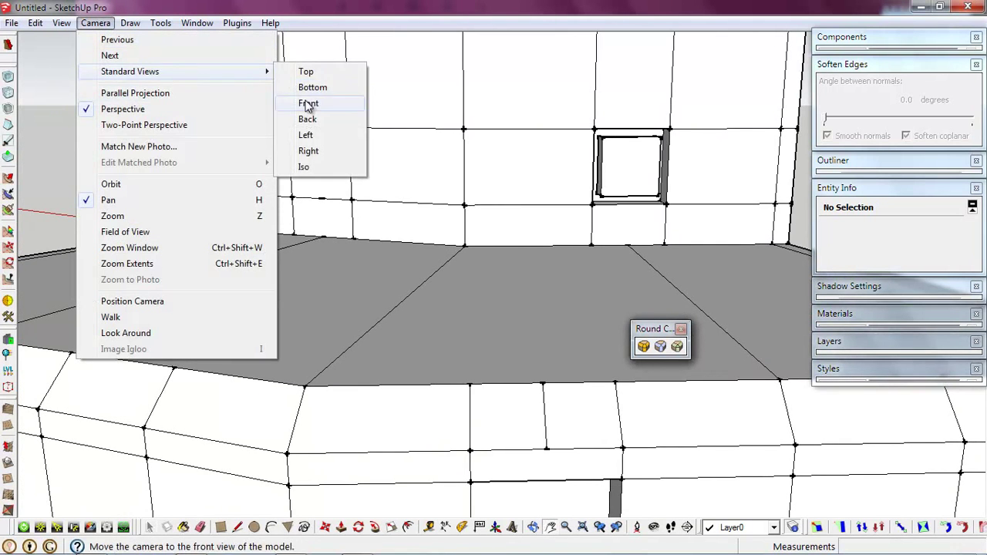
- In a parallel Front view, select the thin tower strip cut just above the base ledge
left_click(307, 104)
left_click(96, 23)
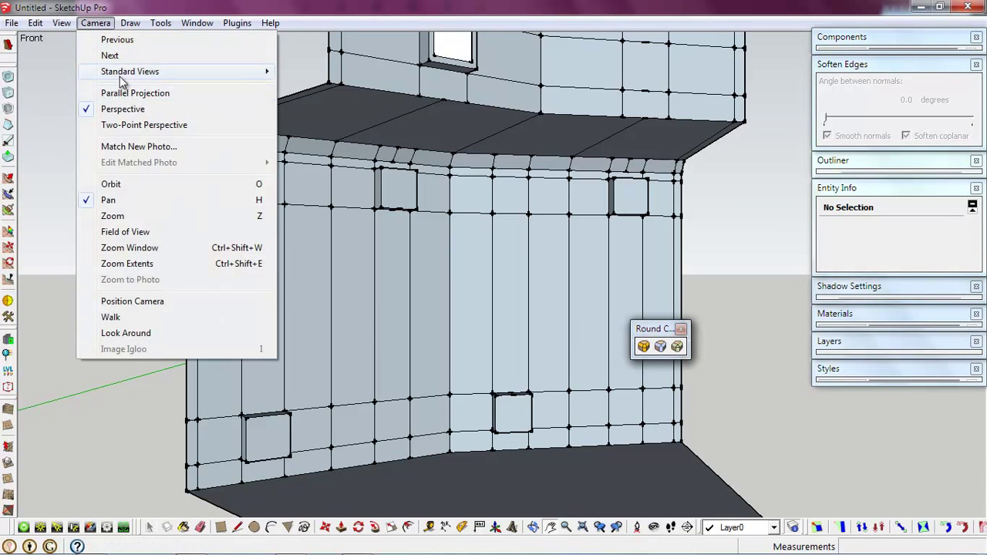
left_click(135, 92)
scroll(478, 139, "up", 3)
left_click_drag(489, 128, 491, 171)
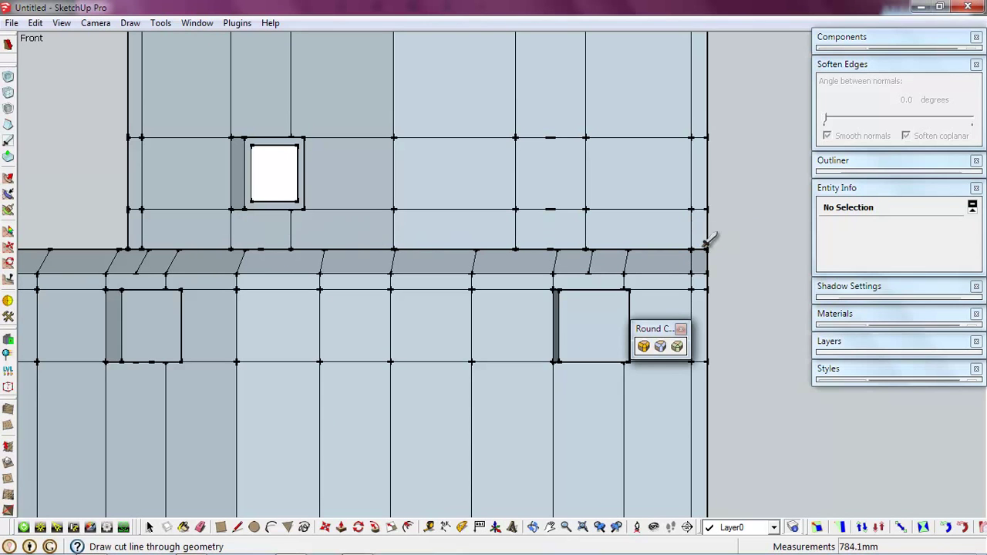
scroll(516, 238, "down", 1)
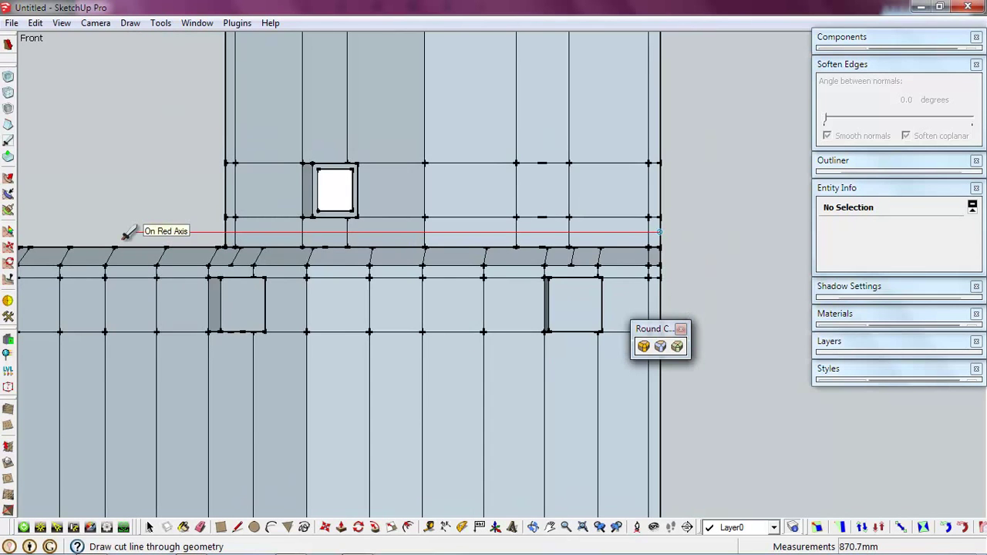
scroll(274, 231, "up", 2)
key("space")
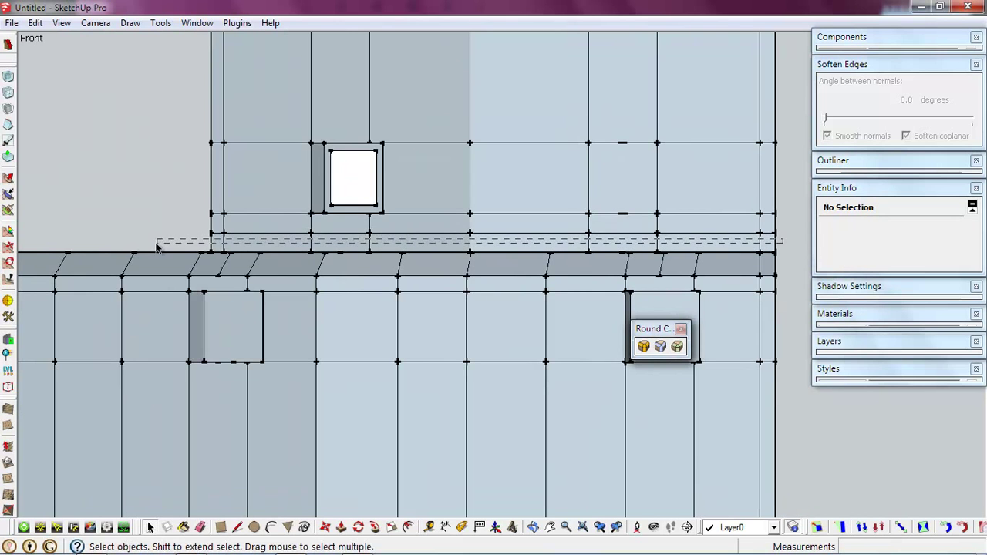
middle_click_drag(294, 214, 352, 282)
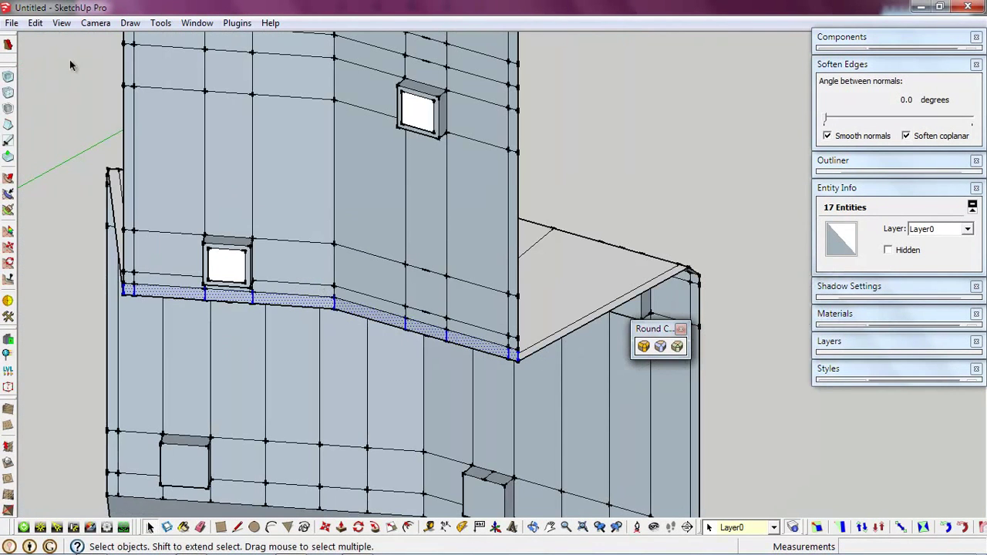
- Return to Perspective view and show the NUL Transformation toolbar
left_click(96, 23)
left_click(123, 108)
mouse_move(458, 247)
middle_mouse_down()
mouse_move(44, 266)
mouse_move(249, 245)
middle_mouse_up()
left_click(61, 23)
mouse_move(89, 39)
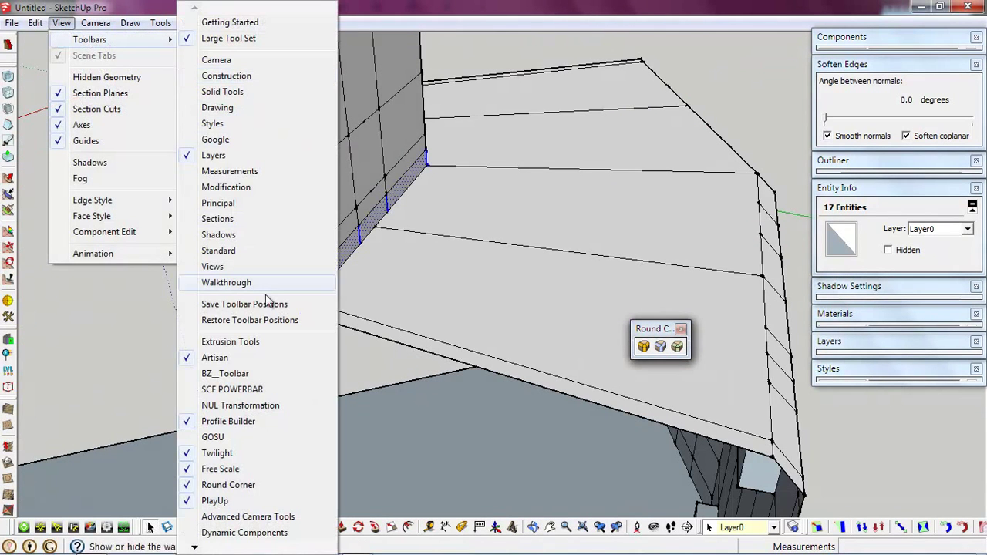
left_click(221, 406)
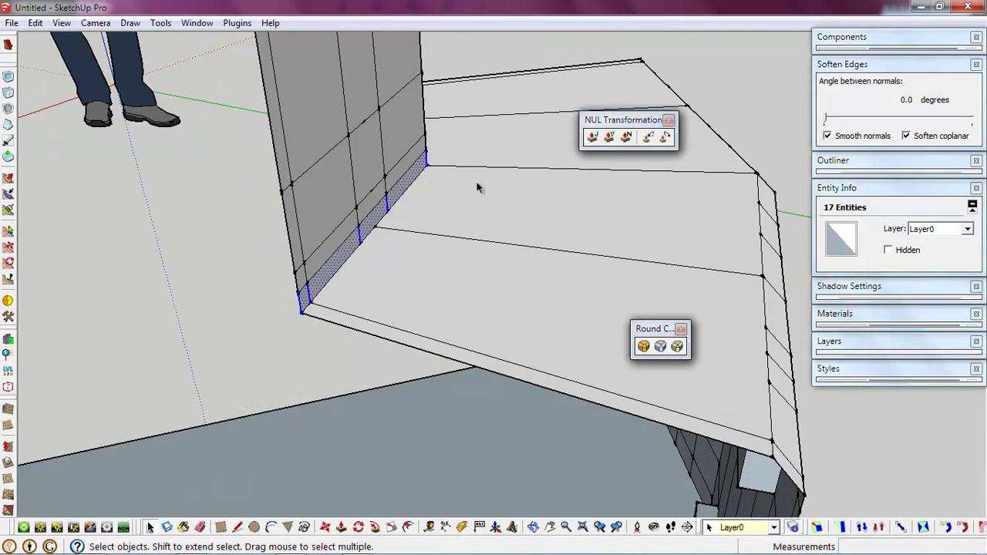
left_click_drag(618, 121, 640, 105)
- Push the thin foot band outward into a solid lip on the base ledge
left_click(647, 121)
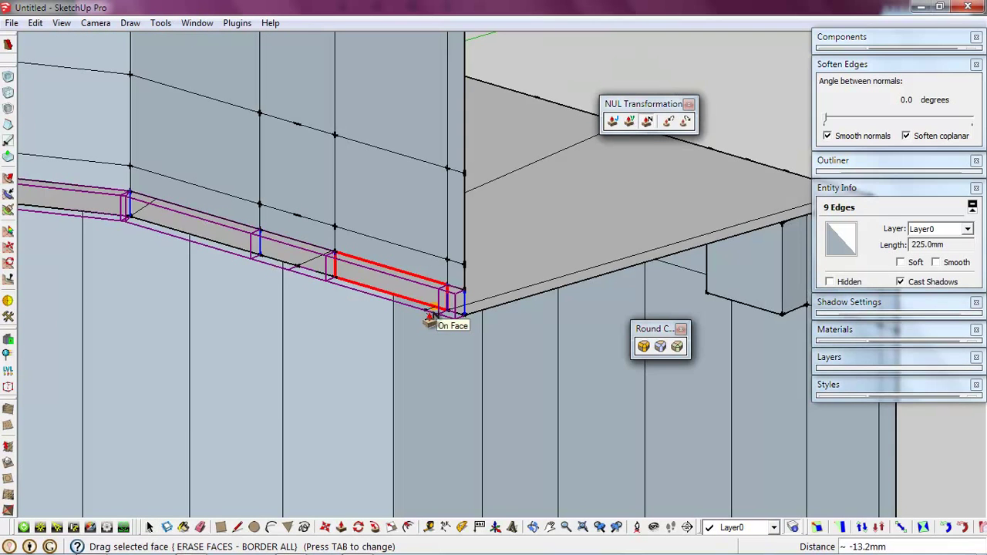
left_click(402, 319)
scroll(461, 313, "up", 2)
mouse_move(571, 285)
middle_mouse_down()
mouse_move(670, 243)
mouse_move(337, 220)
mouse_move(727, 282)
mouse_move(523, 265)
mouse_move(452, 194)
mouse_move(480, 150)
mouse_move(462, 193)
mouse_move(608, 151)
middle_mouse_up()
scroll(523, 265, "up", 2)
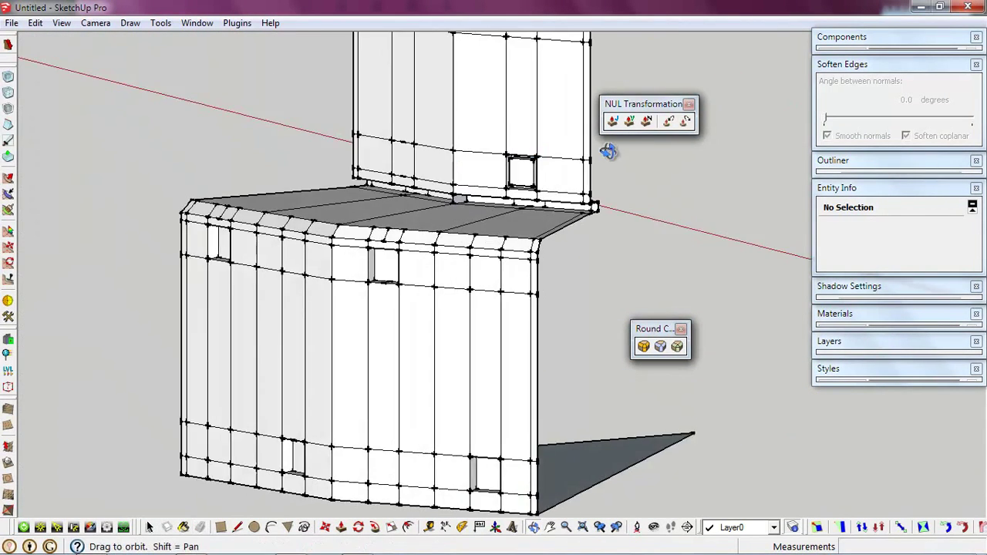
- Get a low, close Perspective view of the ledge corner
scroll(370, 214, "up", 3)
scroll(559, 214, "up", 2)
scroll(536, 187, "up", 2)
scroll(570, 219, "down", 1)
mouse_move(570, 219)
middle_mouse_down()
mouse_move(434, 220)
mouse_move(446, 187)
middle_mouse_up()
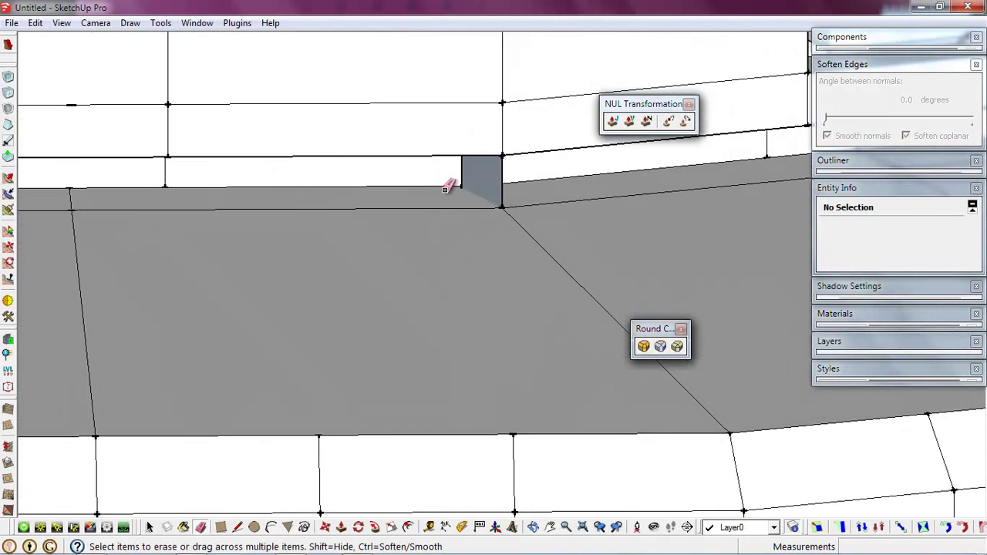
scroll(476, 183, "up", 2)
middle_click_drag(536, 218, 456, 185)
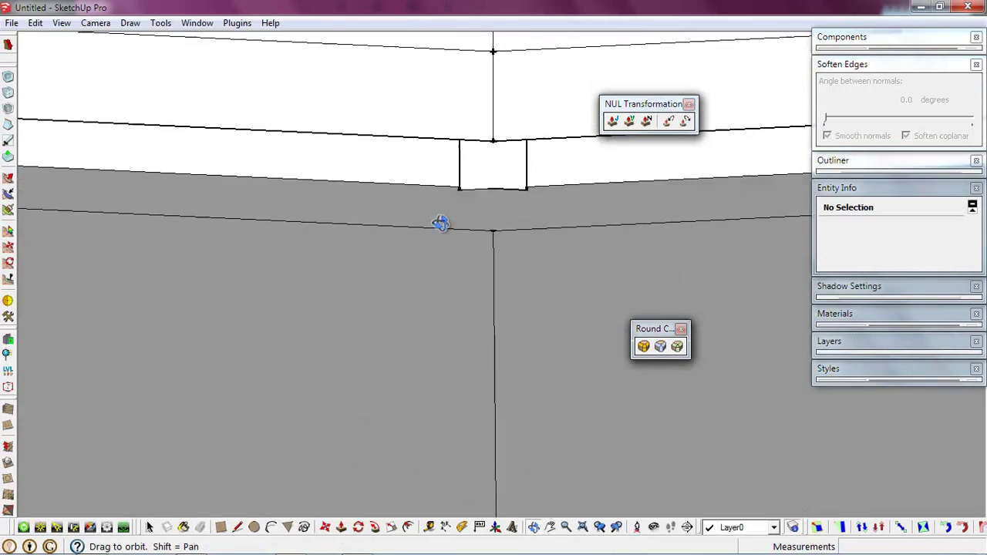
scroll(202, 314, "up", 2)
scroll(202, 313, "down", 2)
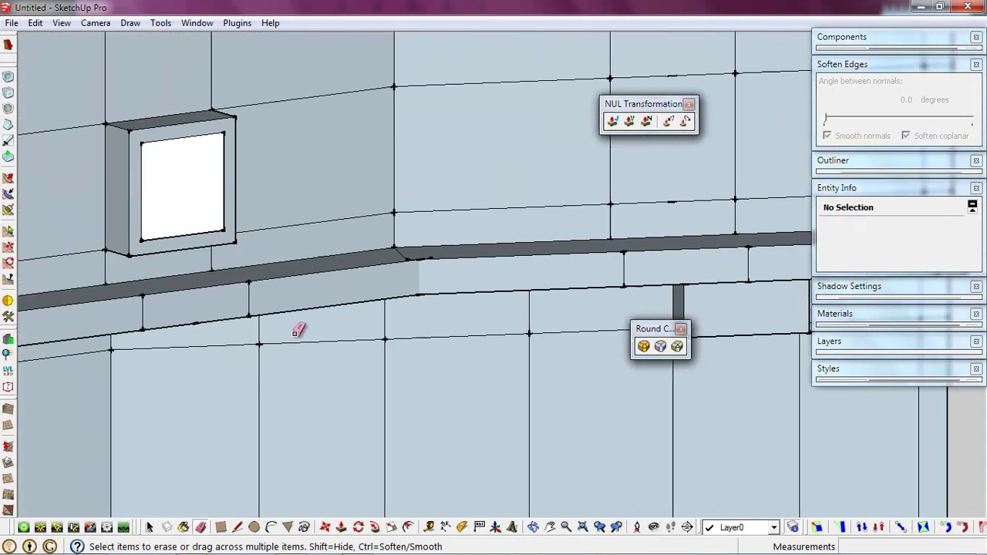
left_click(96, 24)
left_click(158, 164)
key("space")
- Draw a vertical edge closing the ledge corner down to its lower point
scroll(411, 262, "up", 2)
scroll(411, 263, "up", 2)
scroll(442, 269, "up", 3)
key("l")
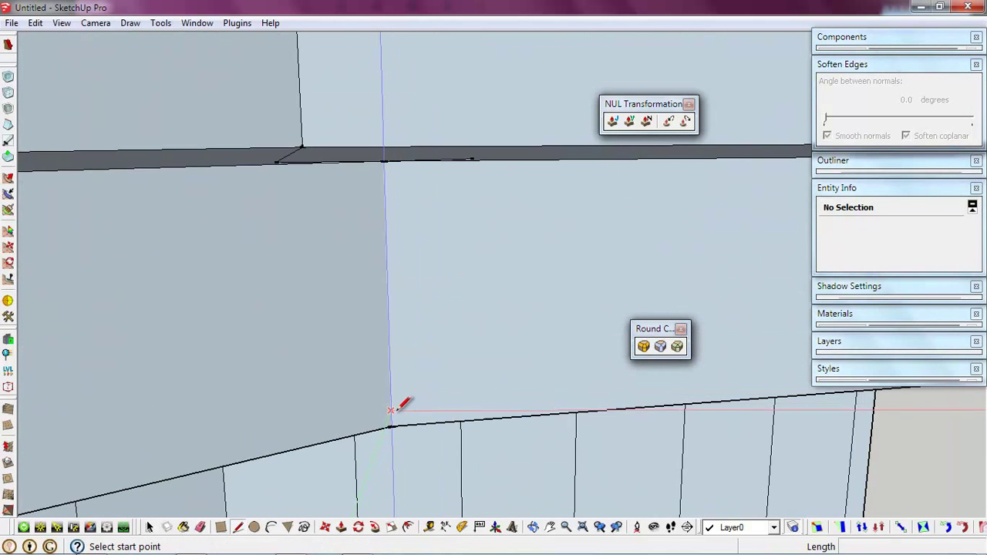
left_click(392, 426)
middle_click_drag(391, 417, 391, 216)
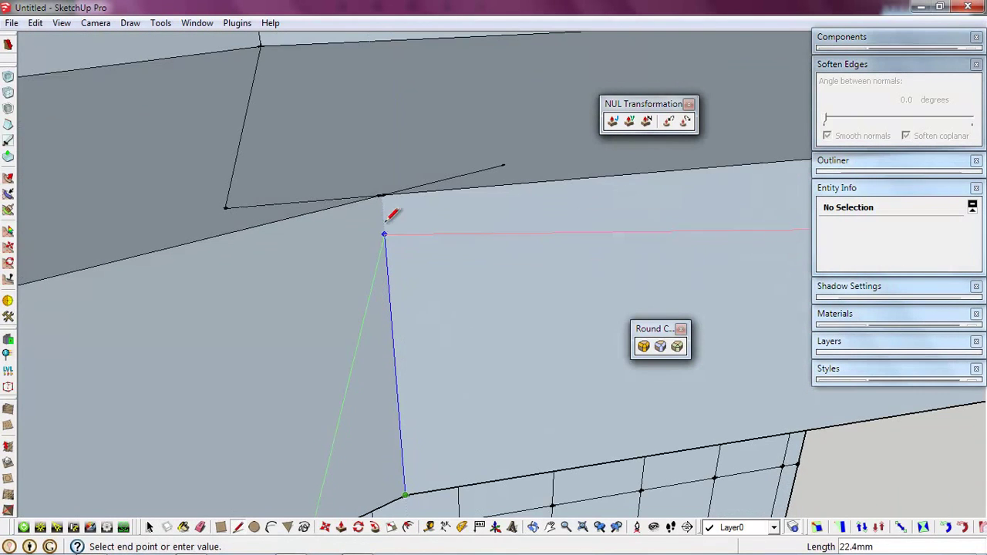
- Erase the two stray inner wall edges and face behind the lip
mouse_move(228, 352)
middle_mouse_down()
mouse_move(751, 213)
mouse_move(758, 281)
middle_mouse_up()
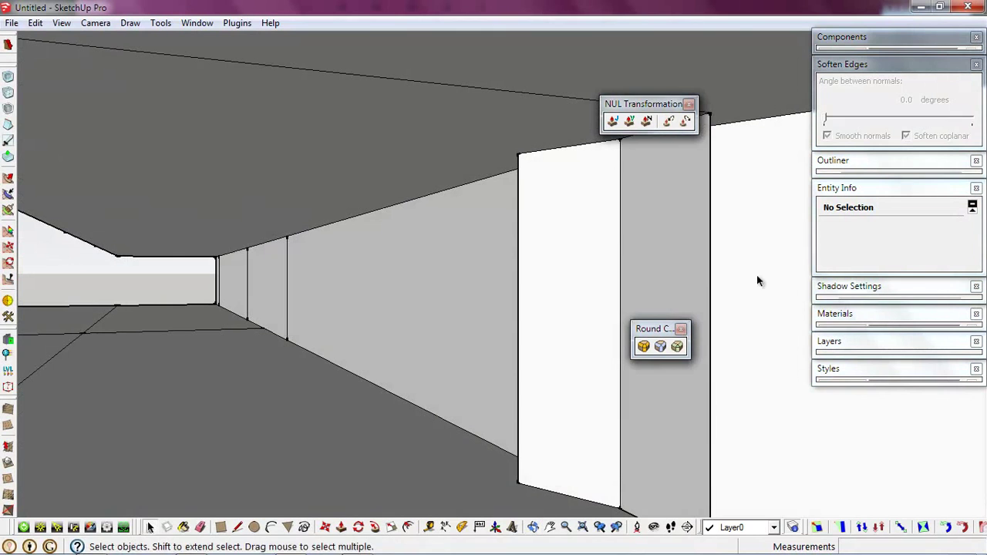
key("e")
left_click(709, 289)
left_click(519, 247)
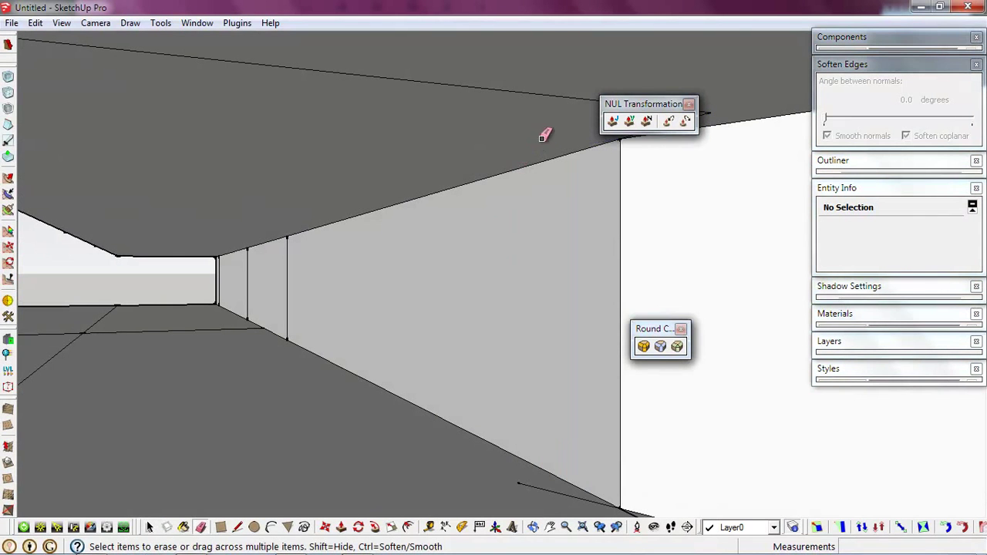
mouse_move(606, 211)
middle_mouse_down()
mouse_move(569, 316)
mouse_move(579, 368)
mouse_move(555, 371)
middle_mouse_up()
mouse_move(499, 356)
middle_mouse_down()
mouse_move(403, 359)
mouse_move(286, 244)
mouse_move(437, 212)
mouse_move(424, 251)
mouse_move(452, 337)
mouse_move(440, 275)
mouse_move(528, 360)
mouse_move(163, 108)
middle_mouse_up()
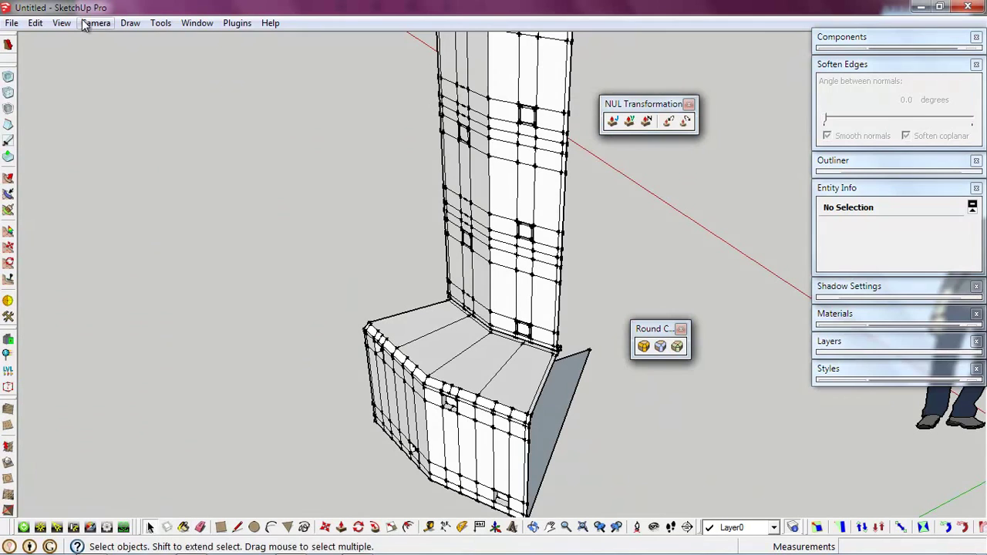
- Inspect the model from the Top standard view with parallel projection
left_click(85, 24)
left_click(300, 69)
left_click(96, 24)
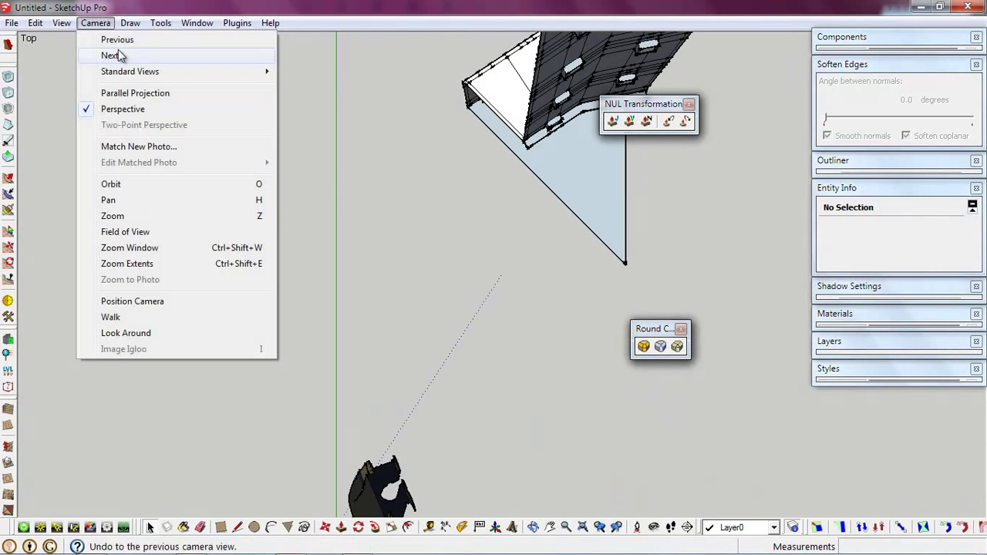
left_click(135, 92)
scroll(459, 196, "up", 3)
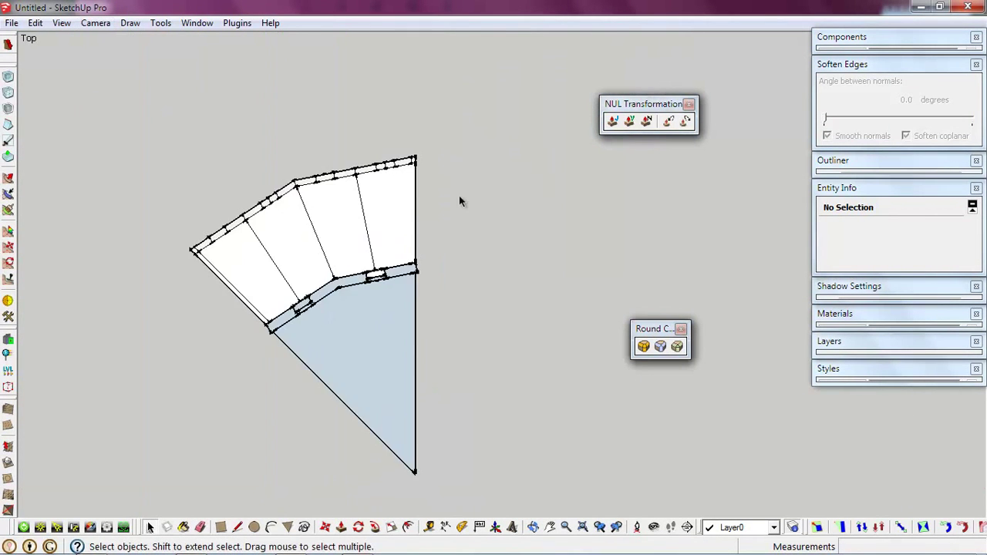
scroll(413, 202, "up", 3)
scroll(407, 263, "up", 2)
scroll(413, 254, "down", 4)
scroll(424, 235, "up", 4)
scroll(428, 228, "up", 2)
scroll(428, 226, "down", 2)
scroll(447, 94, "up", 3)
scroll(447, 95, "down", 4)
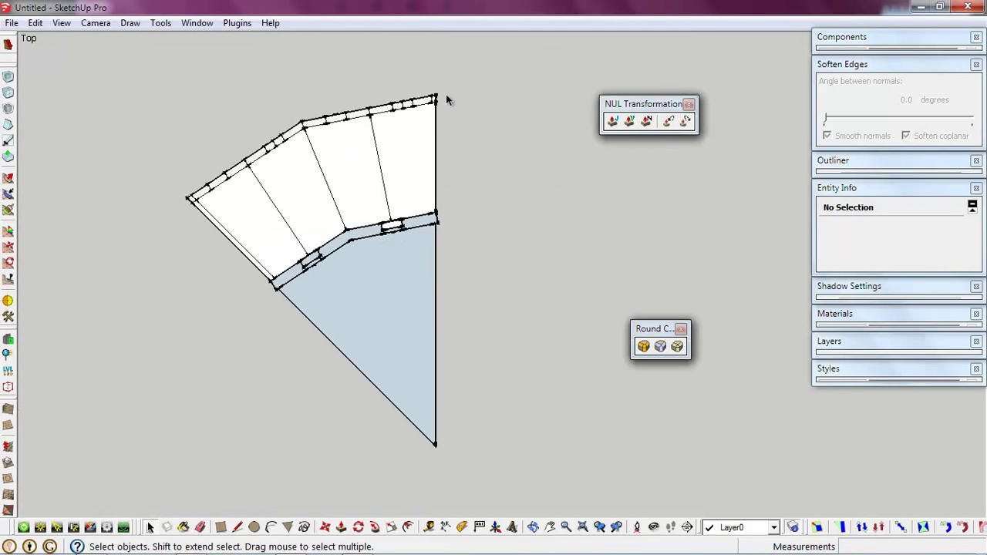
scroll(267, 236, "up", 3)
scroll(270, 239, "down", 2)
mouse_move(269, 238)
middle_mouse_down()
mouse_move(385, 236)
mouse_move(544, 186)
mouse_move(844, 213)
mouse_move(540, 347)
middle_mouse_up()
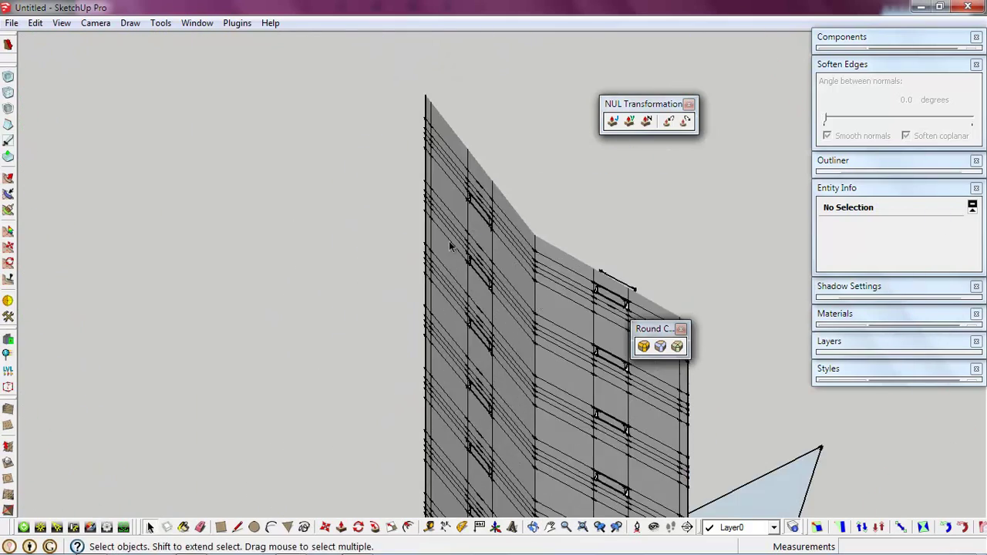
scroll(539, 347, "up", 2)
scroll(443, 450, "up", 3)
scroll(443, 450, "up", 3)
middle_click_drag(442, 159, 514, 174)
scroll(309, 323, "up", 2)
mouse_move(308, 324)
middle_mouse_down()
mouse_move(276, 246)
mouse_move(172, 254)
middle_mouse_up()
scroll(138, 154, "down", 3)
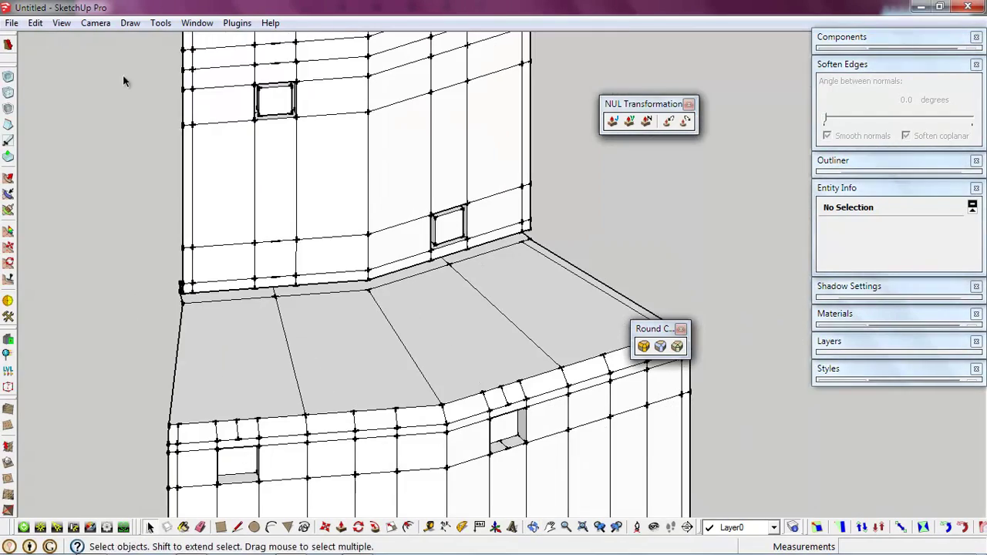
- Return to Perspective and look over the base window, wall corner and whole tower
left_click(96, 23)
left_click(123, 110)
scroll(522, 275, "up", 3)
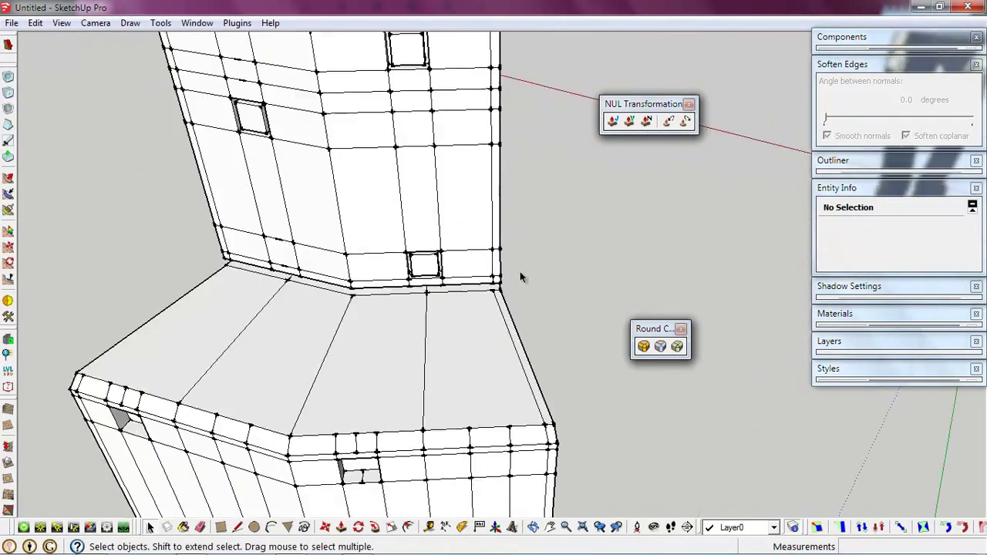
scroll(449, 254, "up", 3)
mouse_move(449, 253)
middle_mouse_down()
mouse_move(401, 117)
mouse_move(132, 298)
mouse_move(436, 94)
mouse_move(172, 258)
mouse_move(154, 419)
mouse_move(337, 354)
mouse_move(469, 286)
middle_mouse_up()
scroll(401, 117, "down", 3)
scroll(132, 298, "down", 1)
scroll(469, 286, "up", 3)
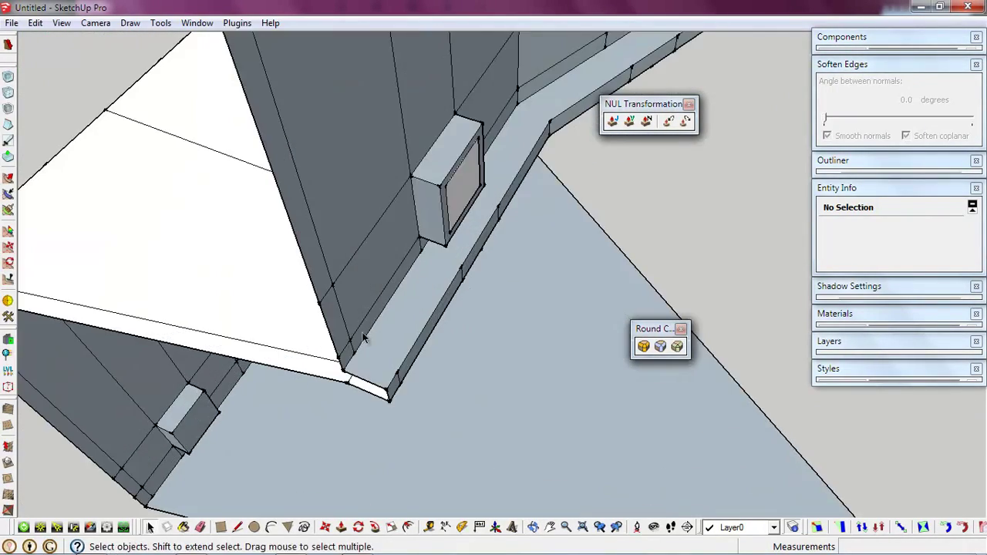
scroll(433, 330, "down", 3)
mouse_move(433, 330)
middle_mouse_down()
mouse_move(507, 279)
mouse_move(465, 315)
mouse_move(677, 229)
mouse_move(649, 257)
mouse_move(657, 286)
mouse_move(511, 346)
mouse_move(540, 386)
middle_mouse_up()
scroll(676, 229, "up", 2)
scroll(514, 337, "up", 2)
mouse_move(514, 337)
middle_mouse_down()
mouse_move(577, 238)
mouse_move(558, 319)
mouse_move(425, 352)
mouse_move(307, 330)
mouse_move(205, 352)
mouse_move(321, 286)
mouse_move(586, 174)
mouse_move(484, 383)
middle_mouse_up()
scroll(484, 383, "down", 5)
scroll(502, 269, "down", 2)
mouse_move(503, 269)
middle_mouse_down()
mouse_move(505, 385)
mouse_move(436, 306)
mouse_move(455, 325)
middle_mouse_up()
- Select all tower and base geometry and make it the component Component#3
triple_click(436, 307)
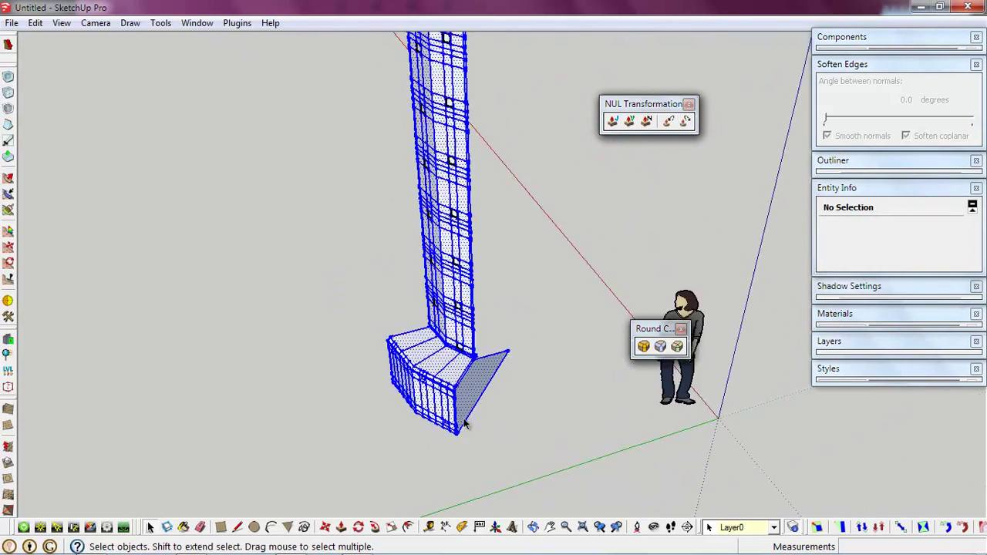
scroll(454, 324, "down", 3)
scroll(468, 375, "up", 5)
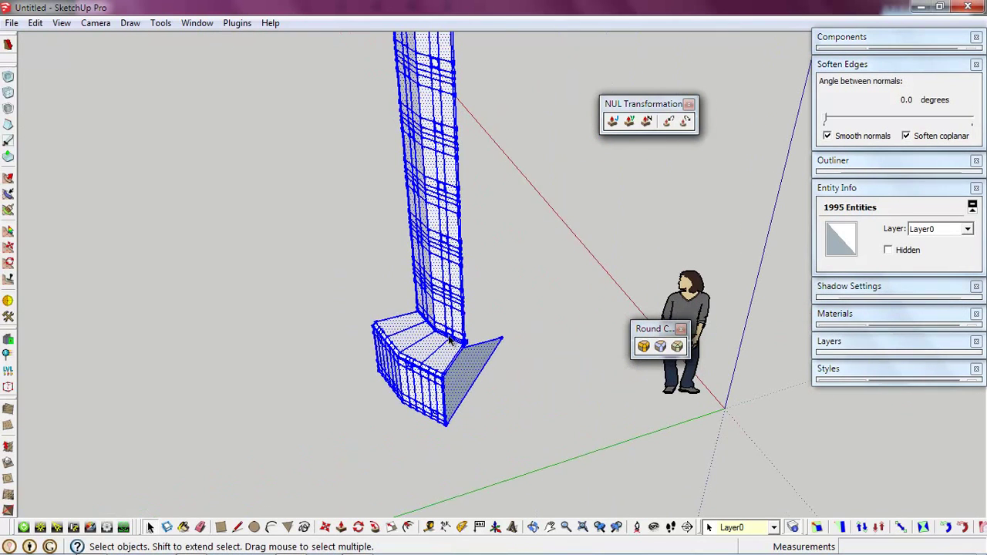
right_click(450, 354)
left_click(503, 270)
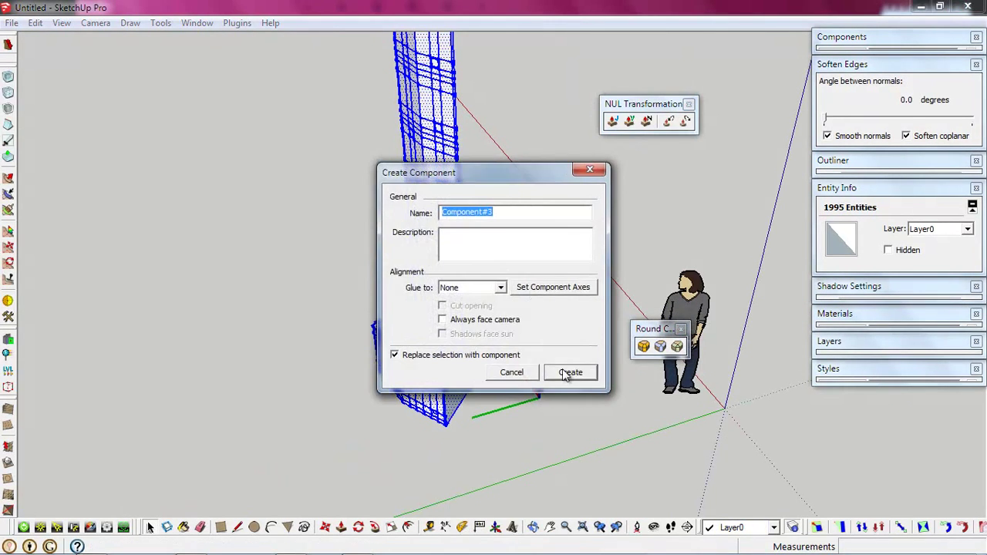
left_click(568, 370)
mouse_move(569, 371)
middle_mouse_down()
mouse_move(229, 403)
mouse_move(594, 267)
middle_mouse_up()
- Rotate a copy of the tower component about 45 degrees around the centre
key("q")
scroll(556, 302, "up", 2)
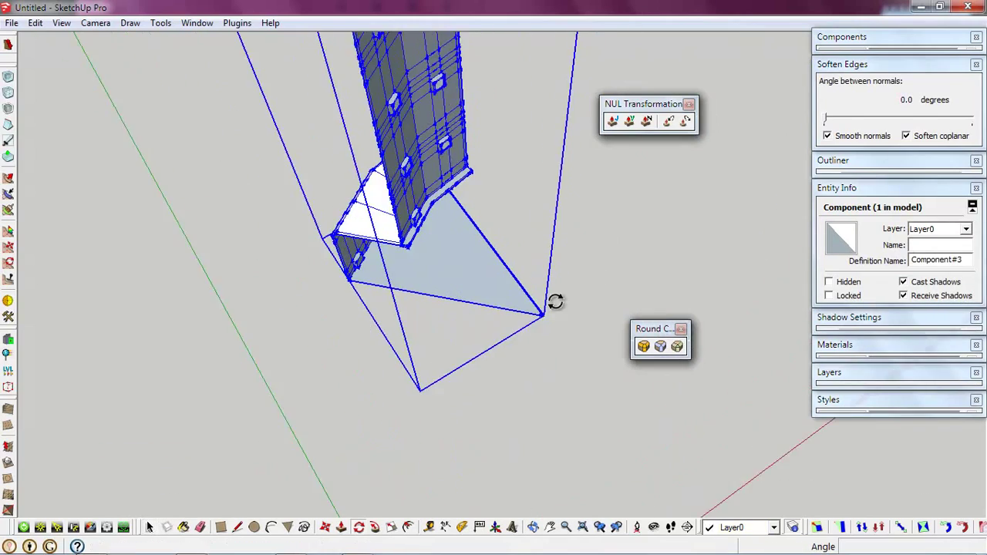
scroll(539, 320, "up", 3)
mouse_move(440, 274)
middle_mouse_down()
mouse_move(493, 375)
mouse_move(573, 412)
mouse_move(379, 452)
mouse_move(290, 490)
mouse_move(293, 392)
mouse_move(262, 285)
middle_mouse_up()
mouse_move(326, 319)
middle_mouse_down()
mouse_move(346, 280)
mouse_move(339, 353)
mouse_move(474, 417)
mouse_move(122, 307)
mouse_move(428, 333)
middle_mouse_up()
left_click(333, 355)
scroll(474, 418, "down", 5)
scroll(470, 418, "down", 2)
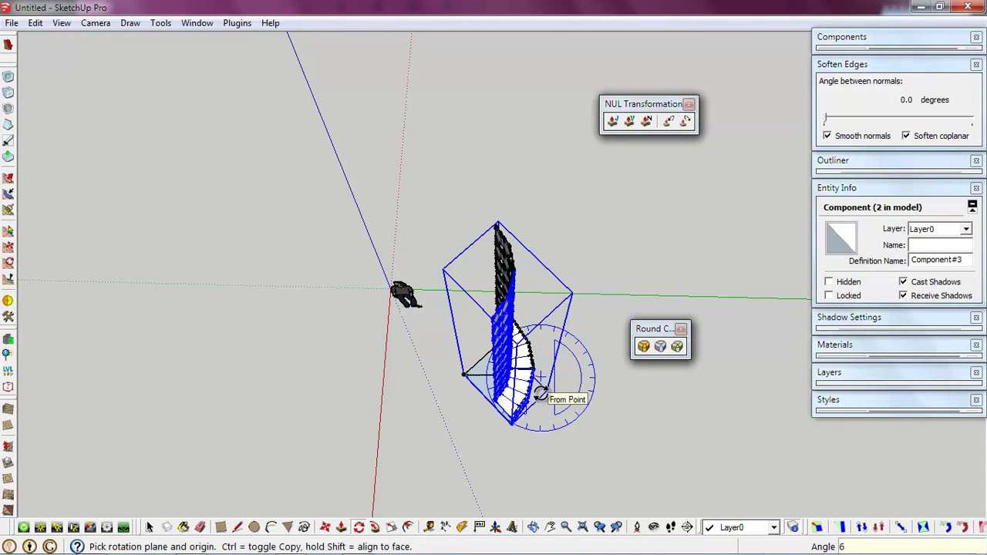
mouse_move(539, 391)
middle_mouse_down()
mouse_move(540, 282)
mouse_move(360, 194)
mouse_move(558, 392)
mouse_move(318, 281)
mouse_move(359, 260)
mouse_move(551, 414)
mouse_move(581, 418)
middle_mouse_up()
- Select the tower component and start a Rotate from an origin on its base
left_click(582, 419)
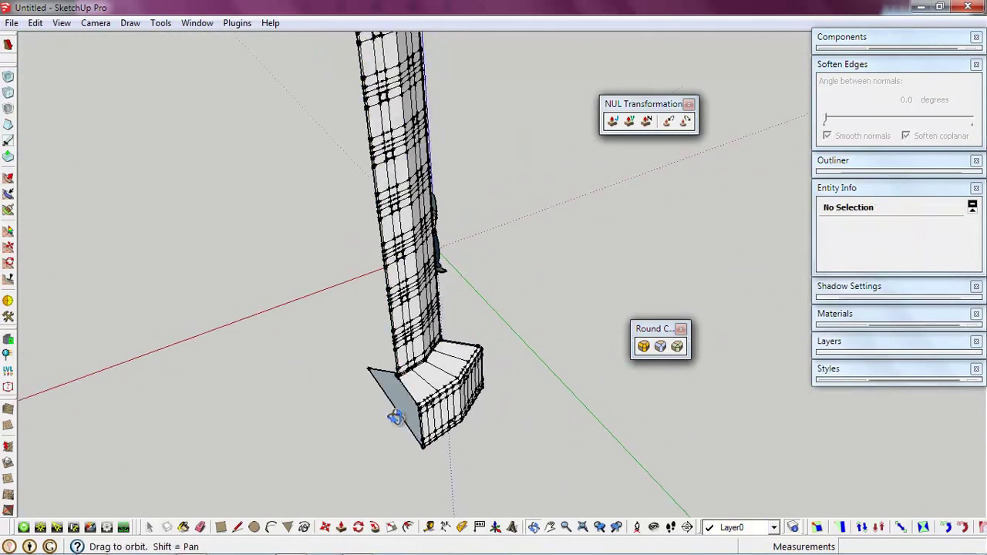
middle_click_drag(395, 417, 592, 370)
left_click(459, 438)
key("q")
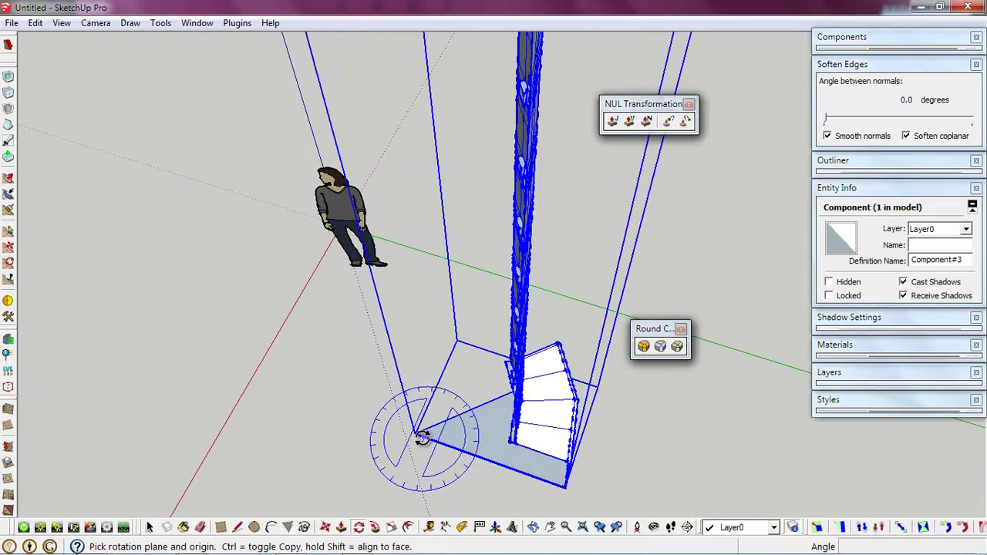
middle_click_drag(545, 418, 495, 354)
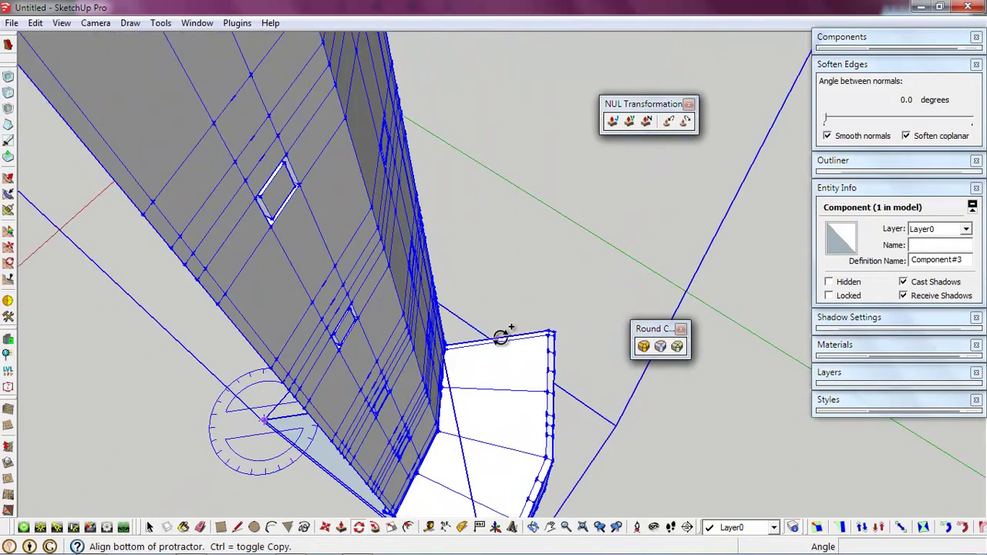
left_click(501, 337)
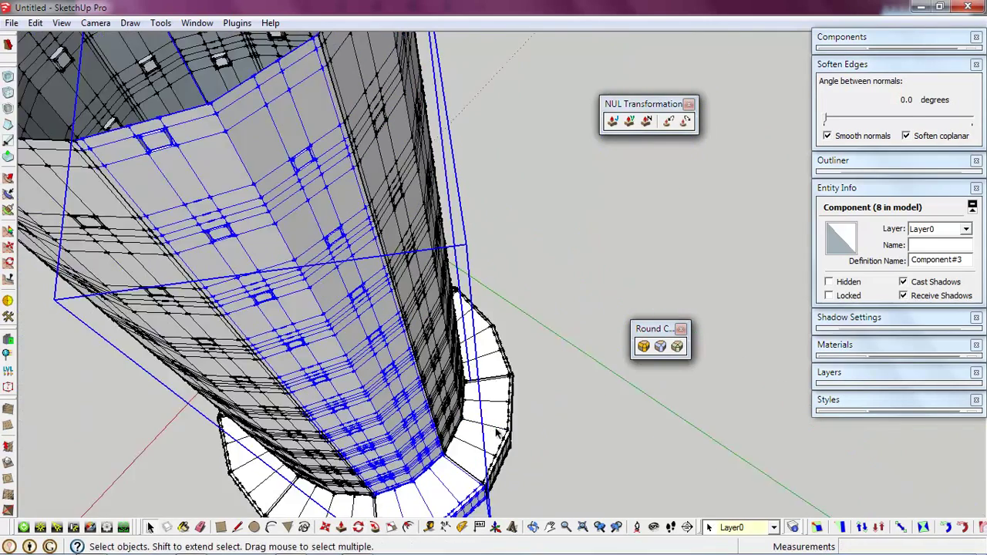
middle_click_drag(455, 501, 503, 396)
scroll(533, 401, "down", 3)
mouse_move(432, 490)
middle_mouse_down()
mouse_move(467, 378)
mouse_move(401, 393)
mouse_move(452, 273)
mouse_move(401, 487)
middle_mouse_up()
scroll(401, 487, "down", 3)
- Look up beneath the base and select its bottom faces
scroll(401, 487, "down", 2)
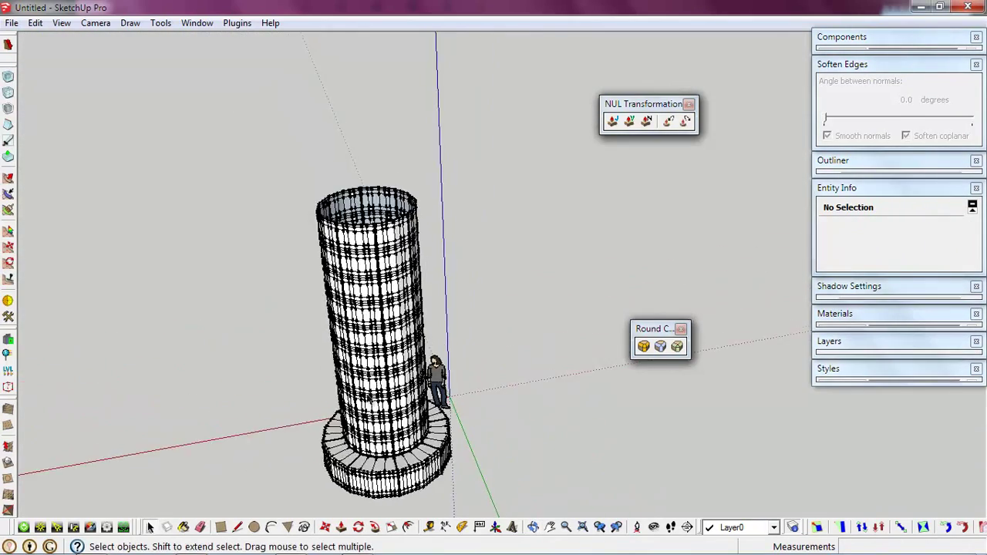
middle_click_drag(508, 192, 370, 404)
scroll(371, 406, "up", 3)
scroll(366, 432, "up", 2)
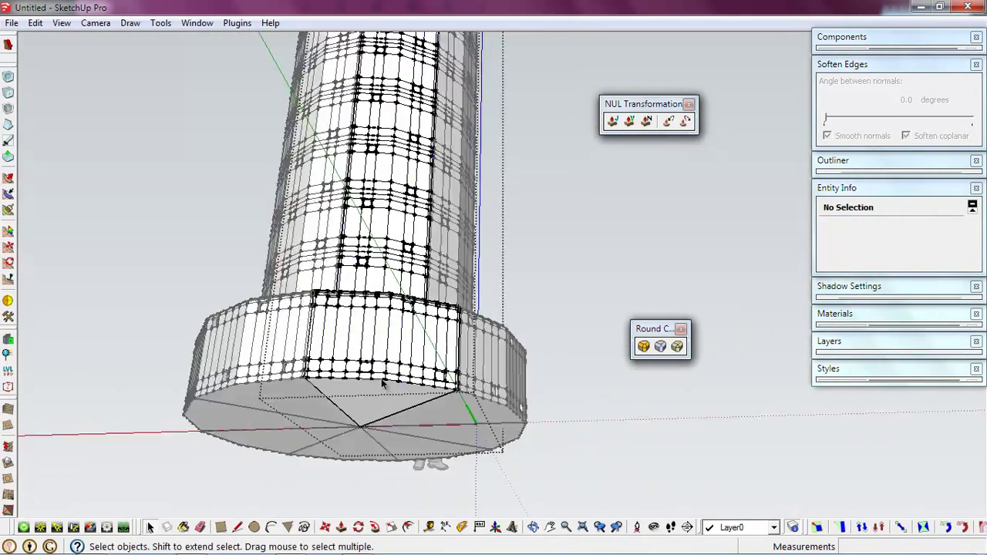
scroll(378, 419, "up", 3)
scroll(331, 478, "up", 3)
left_click_drag(384, 416, 330, 478)
mouse_move(339, 436)
middle_mouse_down()
mouse_move(385, 337)
mouse_move(341, 353)
middle_mouse_up()
- Select the entire tower model and commit Subdivide and Smooth on it
triple_click(367, 347)
scroll(341, 353, "up", 3)
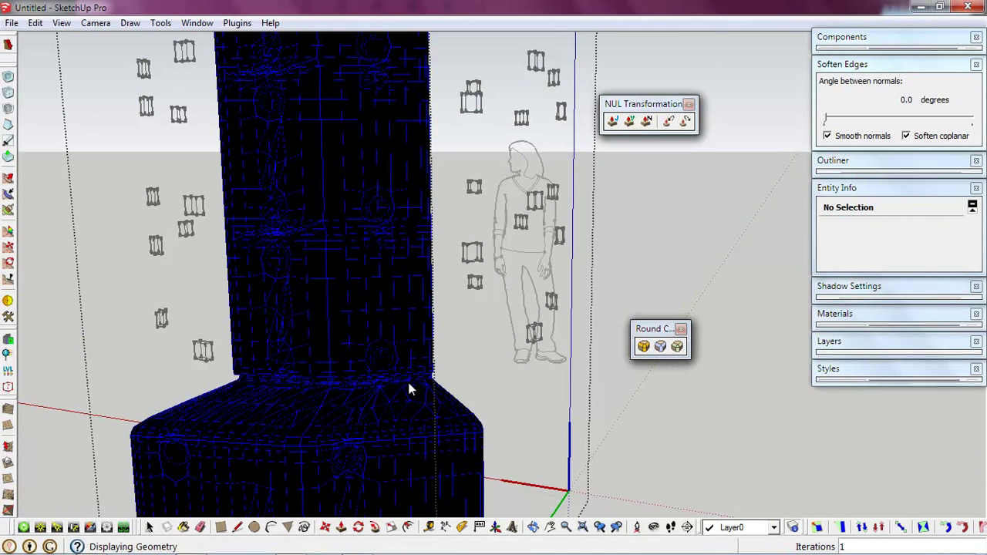
key("Return")
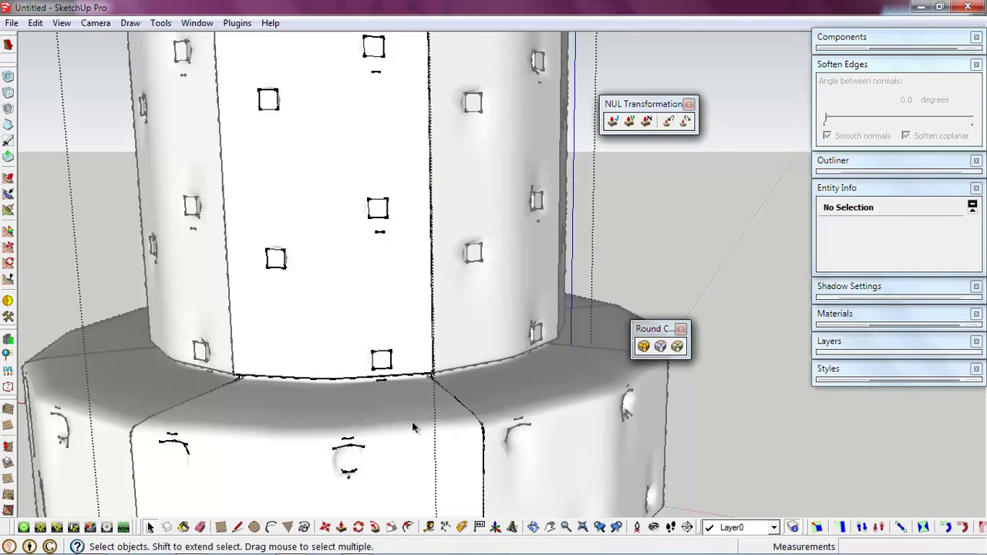
scroll(412, 427, "down", 5)
middle_click_drag(431, 288, 132, 213)
scroll(160, 131, "up", 3)
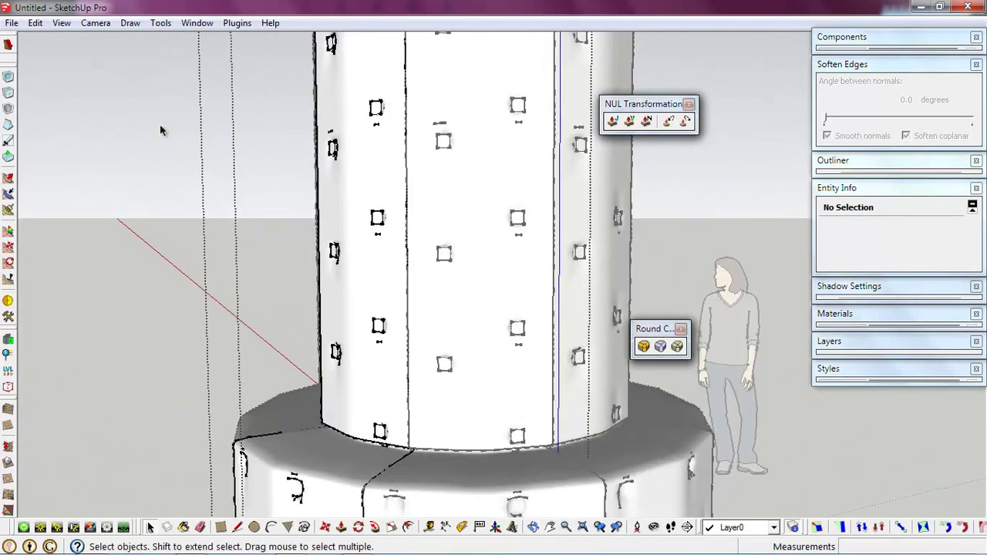
scroll(392, 205, "up", 2)
scroll(407, 232, "up", 3)
scroll(411, 224, "up", 3)
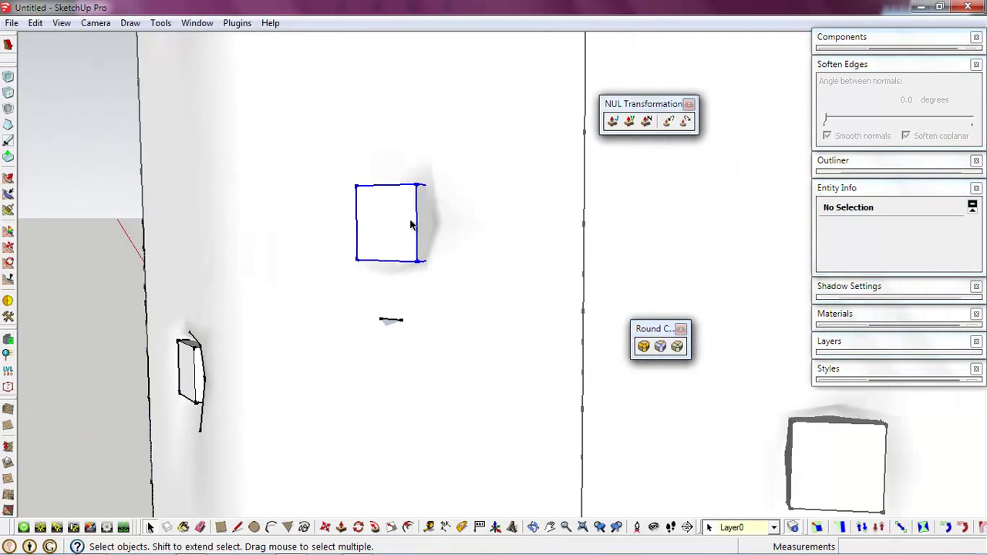
- Subdivide and smooth the window component into a rounded shape
double_click(411, 224)
left_click(14, 84)
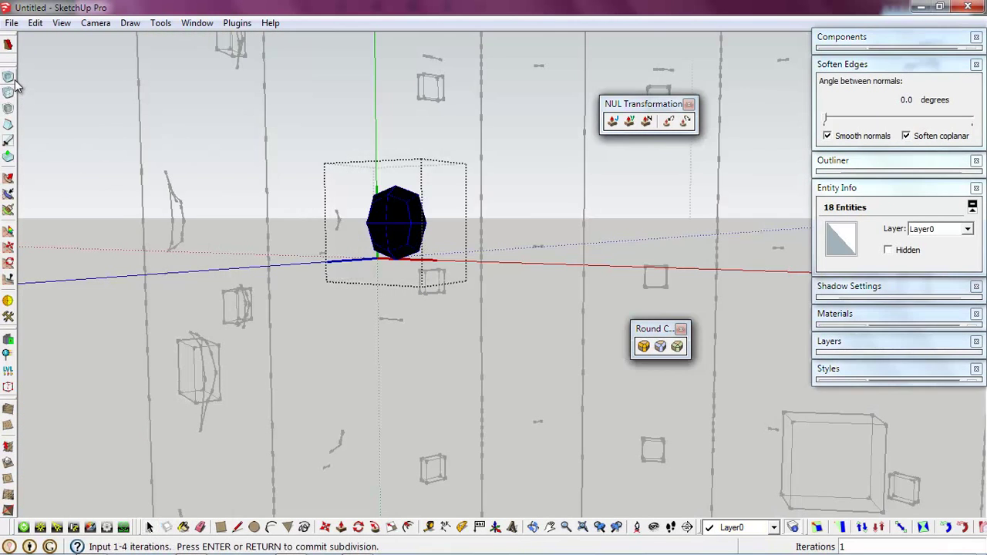
key("Return")
scroll(279, 271, "down", 3)
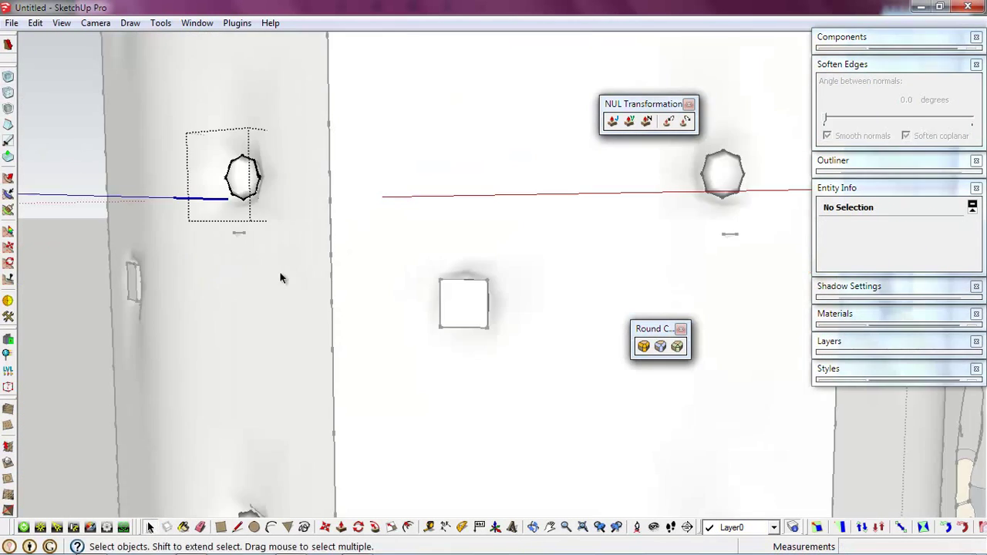
scroll(279, 272, "down", 3)
- Subdivide and smooth the square opening component so the openings become round
left_click(353, 282)
double_click(353, 282)
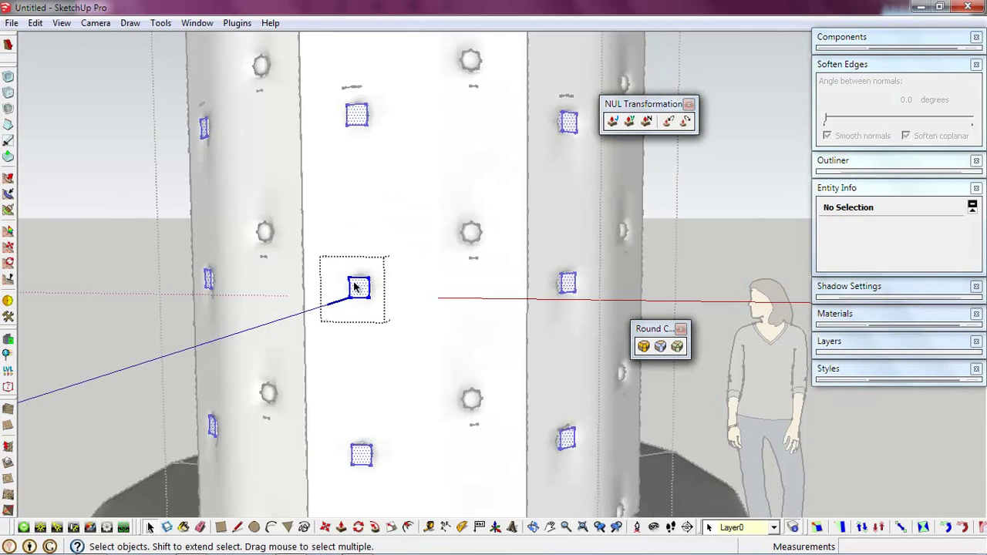
left_click(9, 80)
key("Return")
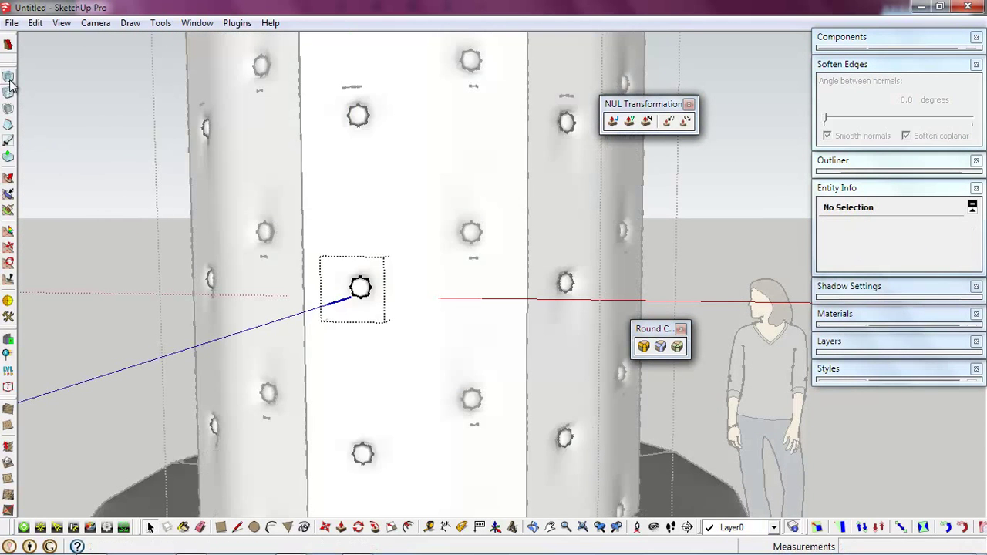
scroll(492, 466, "down", 3)
scroll(492, 465, "down", 2)
scroll(492, 466, "down", 2)
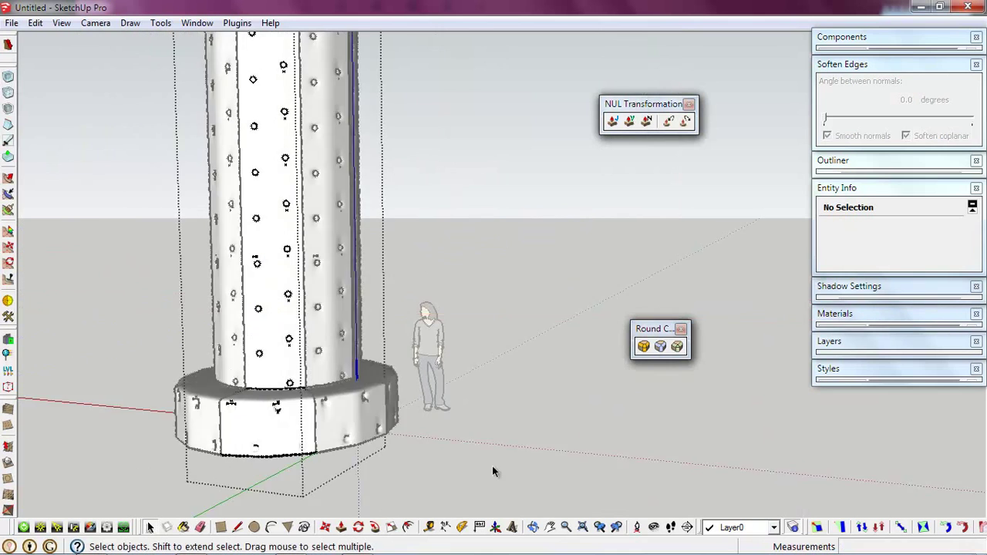
scroll(492, 465, "down", 2)
scroll(538, 442, "up", 3)
scroll(538, 443, "up", 2)
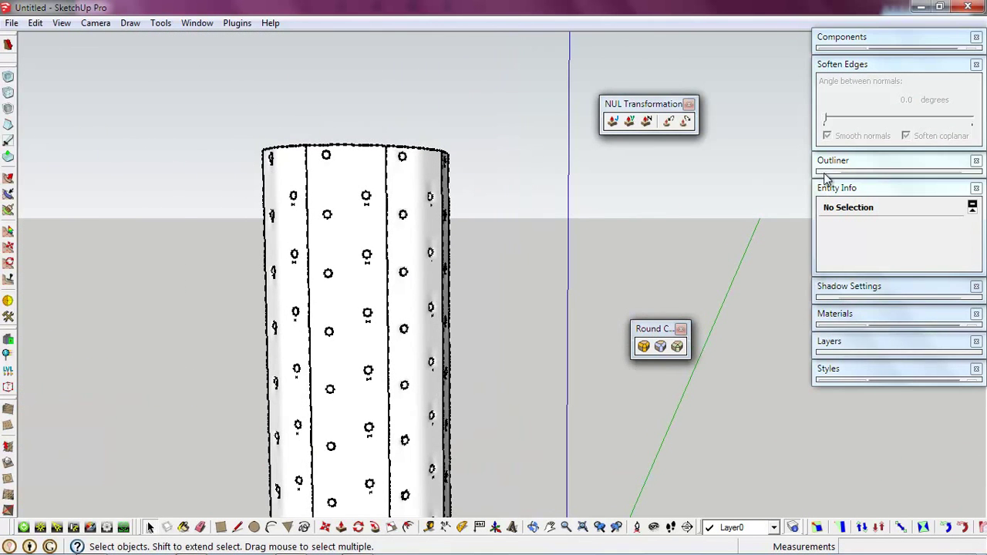
- Collapse the Entity Info and Soften Edges trays and apply Simple Style from Default Styles
left_click(832, 182)
left_click(856, 65)
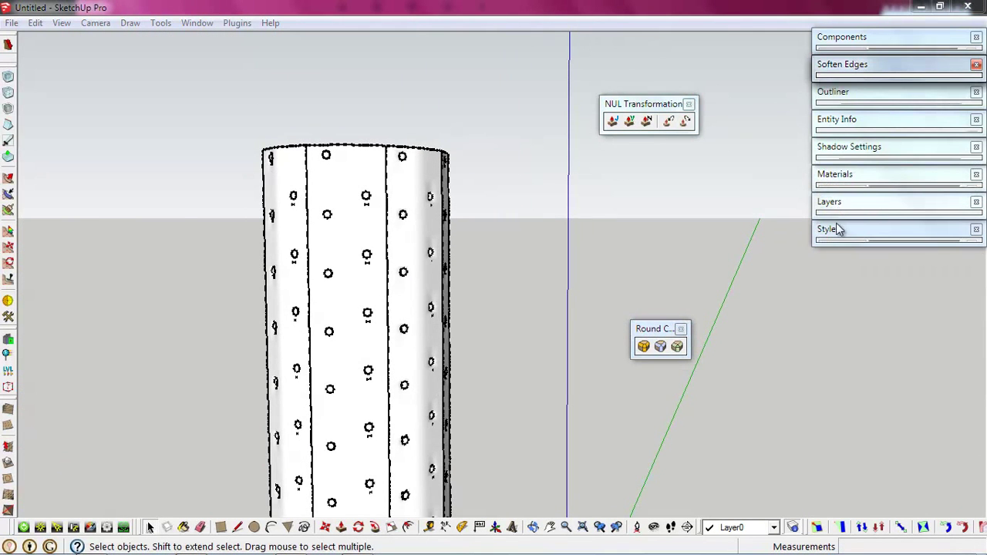
left_click(839, 229)
left_click(839, 426)
- Orbit and zoom around the tower to inspect its base under the sky-and-ground style
middle_click_drag(414, 257, 367, 405)
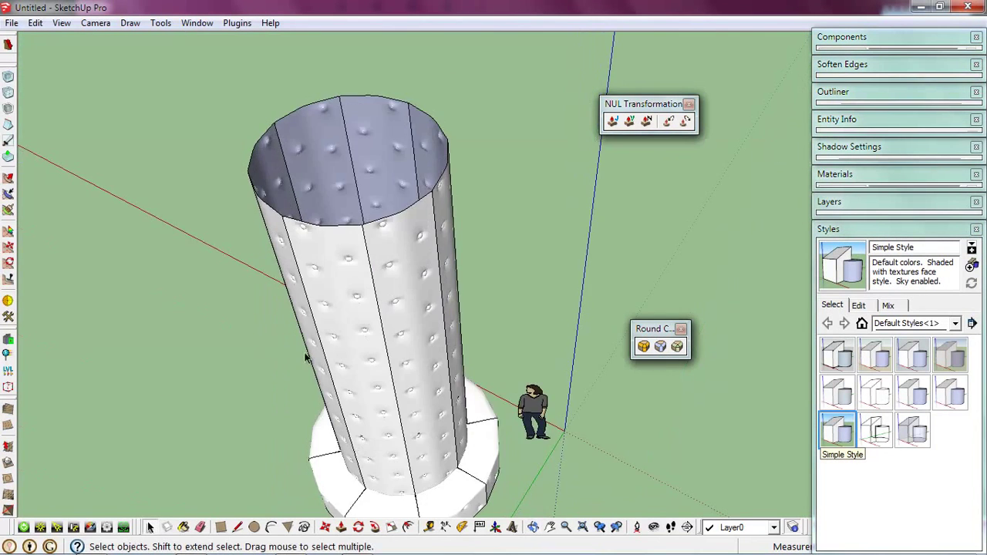
scroll(367, 405, "up", 3)
scroll(367, 405, "up", 3)
middle_click_drag(439, 394, 480, 238)
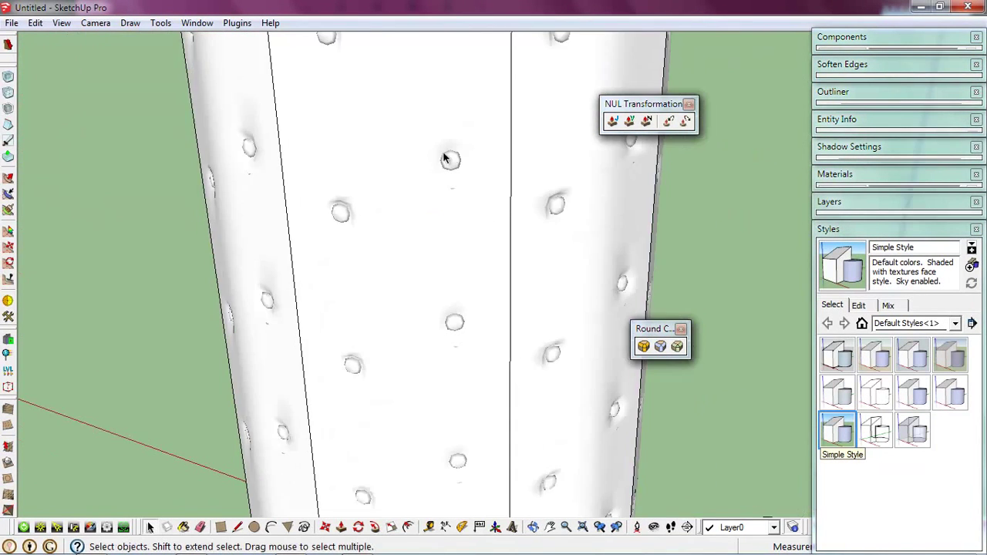
scroll(447, 157, "down", 3)
scroll(496, 102, "up", 2)
scroll(495, 102, "down", 3)
mouse_move(495, 102)
middle_mouse_down()
mouse_move(392, 337)
mouse_move(437, 324)
mouse_move(447, 211)
mouse_move(485, 390)
mouse_move(373, 304)
mouse_move(507, 59)
mouse_move(529, 125)
mouse_move(448, 159)
mouse_move(485, 209)
mouse_move(463, 232)
middle_mouse_up()
scroll(392, 337, "up", 3)
scroll(392, 337, "up", 2)
scroll(392, 337, "down", 3)
scroll(463, 231, "down", 2)
scroll(494, 260, "down", 2)
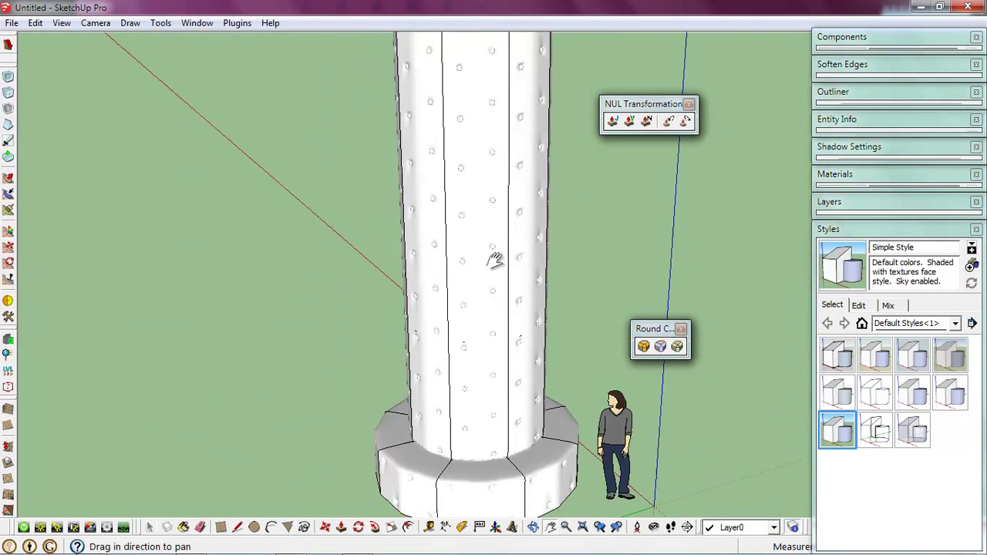
middle_click_drag(494, 260, 425, 159)
scroll(462, 223, "up", 3)
scroll(471, 232, "down", 3)
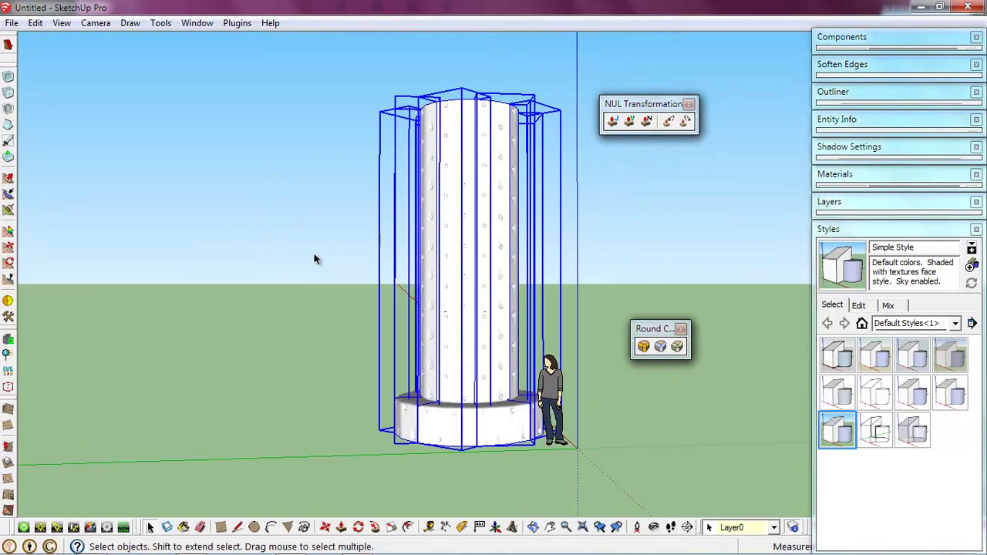
scroll(451, 258, "up", 2)
scroll(501, 261, "up", 2)
- Paint the tower with Sketchy_Lines_Wavy_45_A from the Sketchy materials category
key("b")
left_click(832, 250)
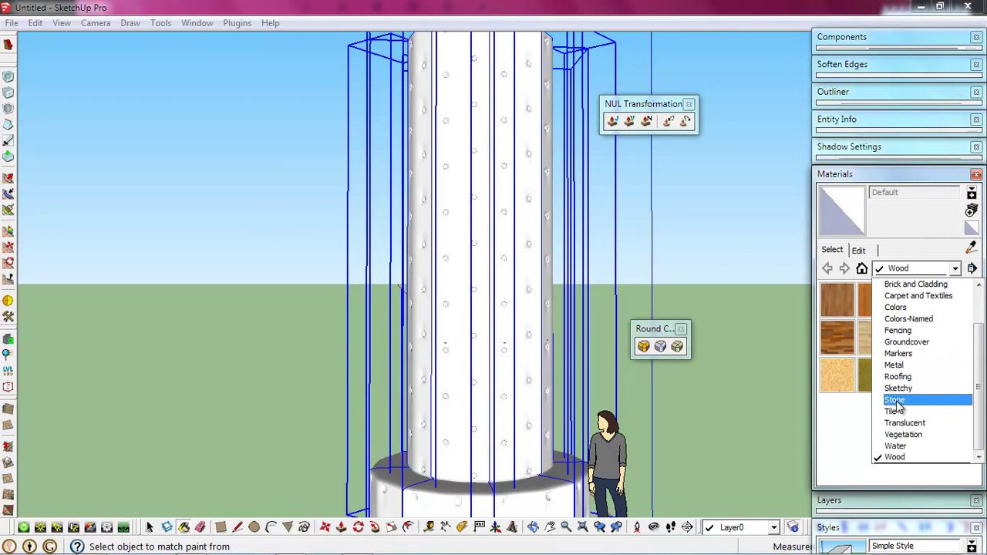
scroll(896, 407, "up", 2)
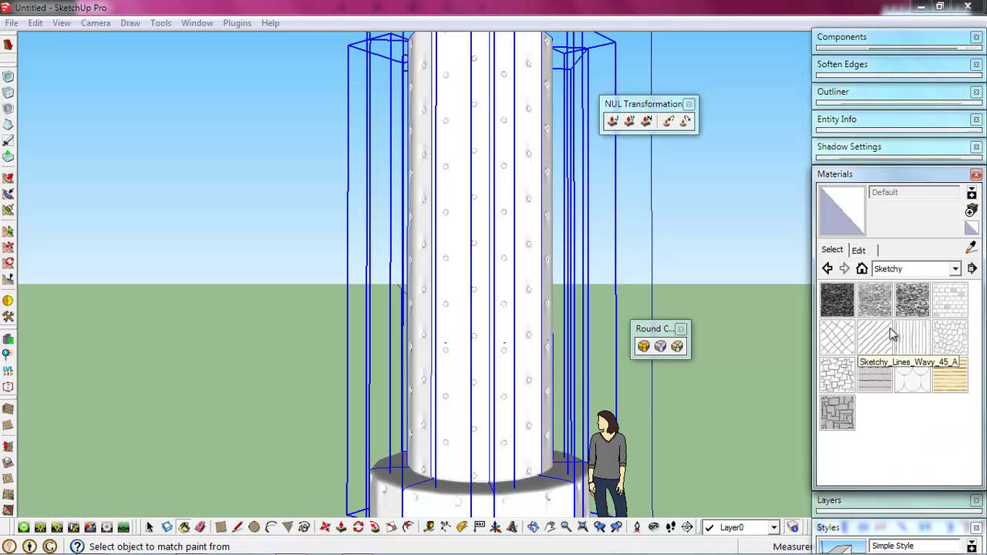
left_click(522, 244)
- Tint the Sketchy_Lines_Wavy_45_A material tan on the colour wheel
left_click(858, 250)
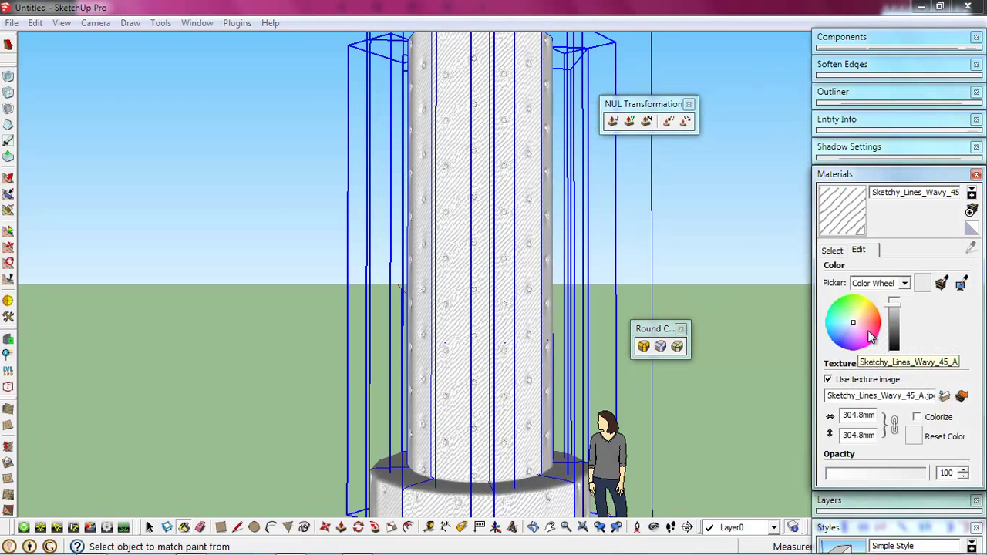
left_click(872, 336)
left_click(864, 313)
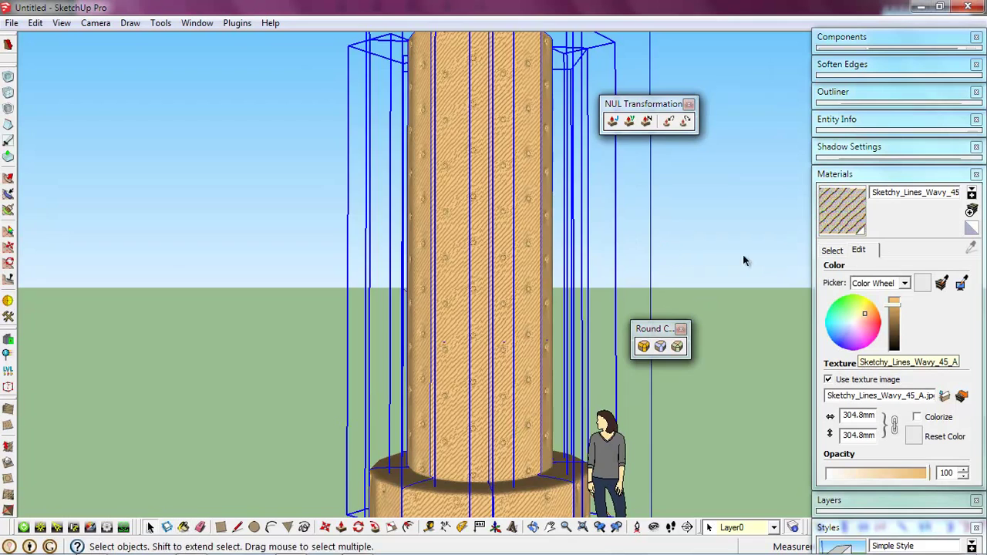
scroll(525, 331, "down", 3)
middle_click_drag(525, 331, 465, 414, "shift")
scroll(465, 414, "up", 5)
middle_click_drag(481, 177, 535, 321, "shift")
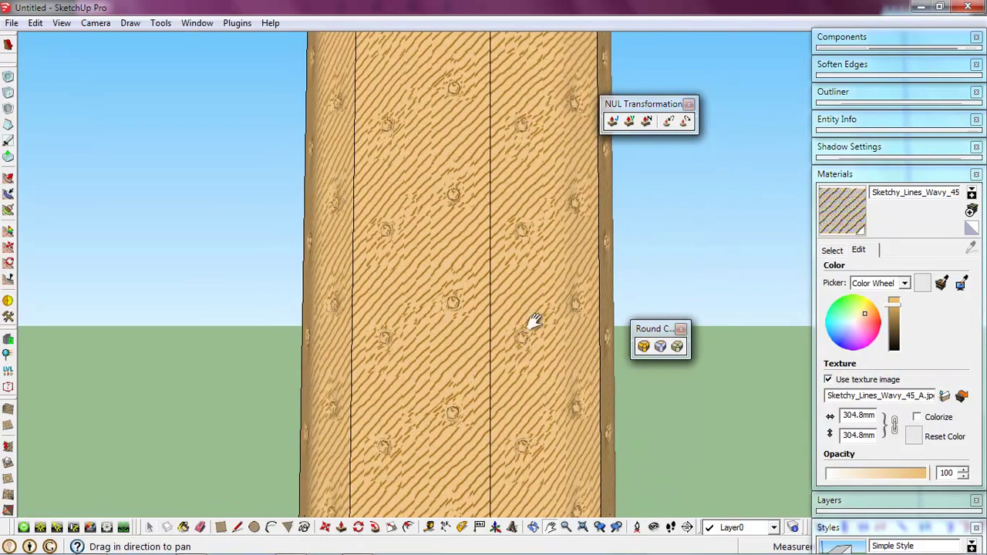
scroll(535, 321, "down", 1)
- Uncheck Use texture image for a plain tan finish, then view the whole tower level
left_click(828, 379)
mouse_move(775, 378)
middle_mouse_down()
mouse_move(535, 434)
mouse_move(441, 94)
mouse_move(476, 267)
mouse_move(460, 315)
mouse_move(463, 273)
middle_mouse_up()
scroll(447, 266, "up", 3)
scroll(447, 266, "up", 3)
mouse_move(364, 282)
middle_mouse_down()
mouse_move(335, 353)
mouse_move(440, 229)
middle_mouse_up()
scroll(258, 252, "down", 2)
scroll(347, 231, "down", 3)
scroll(469, 348, "down", 2)
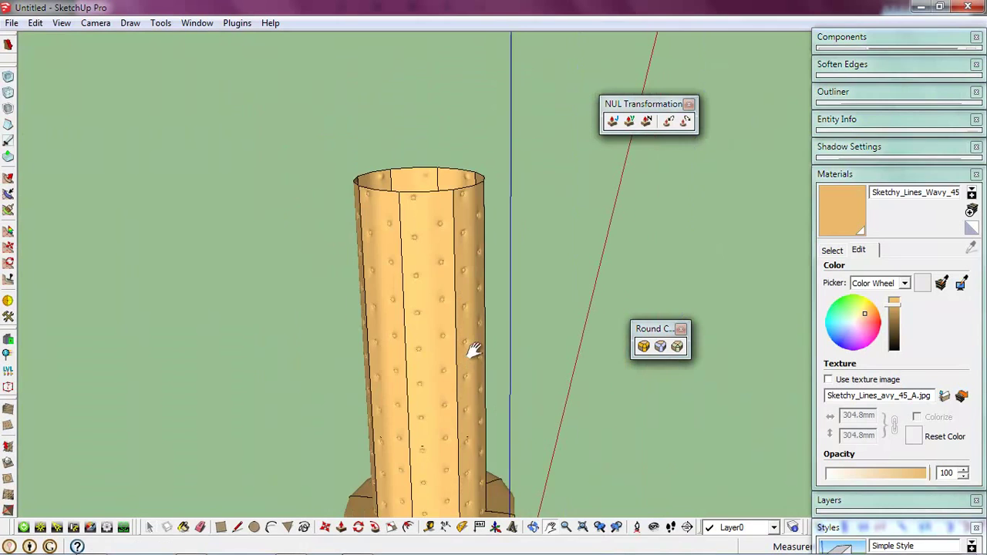
middle_click_drag(469, 348, 403, 215)
scroll(394, 236, "down", 1)
scroll(395, 235, "up", 3)
scroll(461, 286, "up", 1)
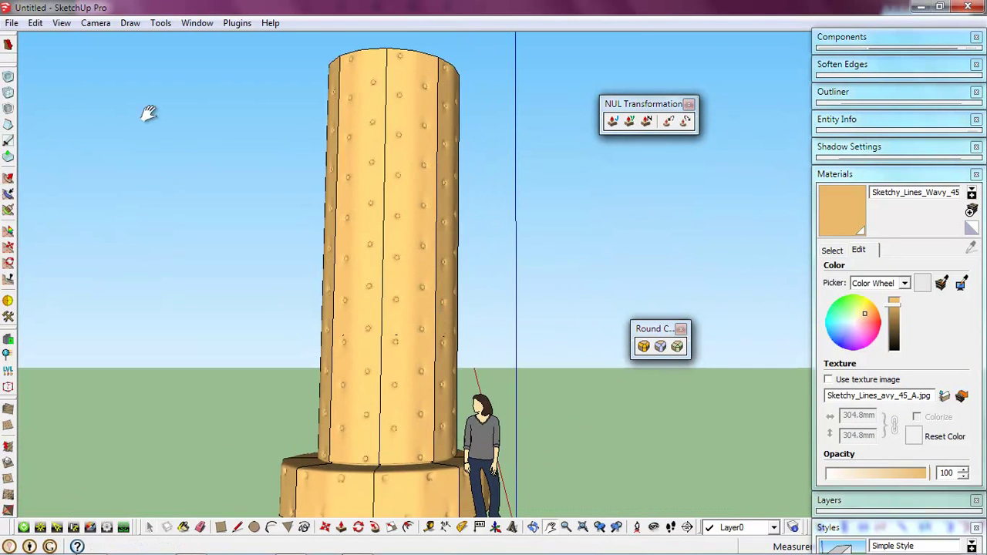
- Turn on shadows for the model
left_click(61, 23)
left_click(94, 162)
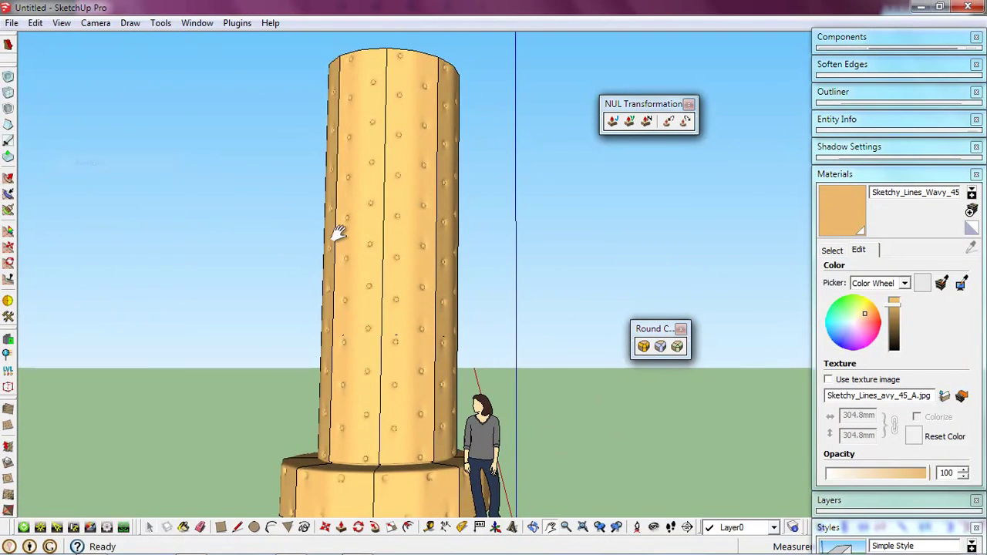
middle_click_drag(335, 232, 347, 229, "shift")
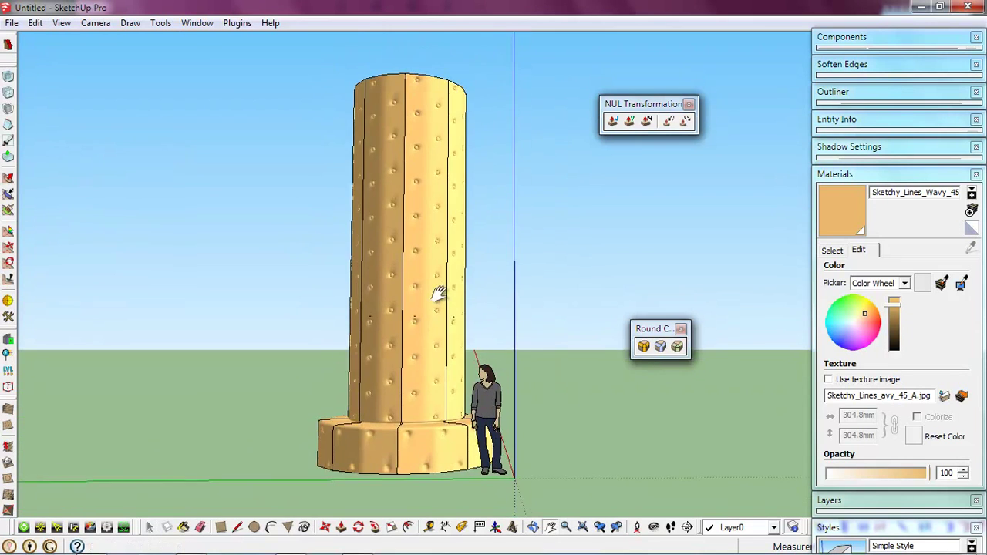